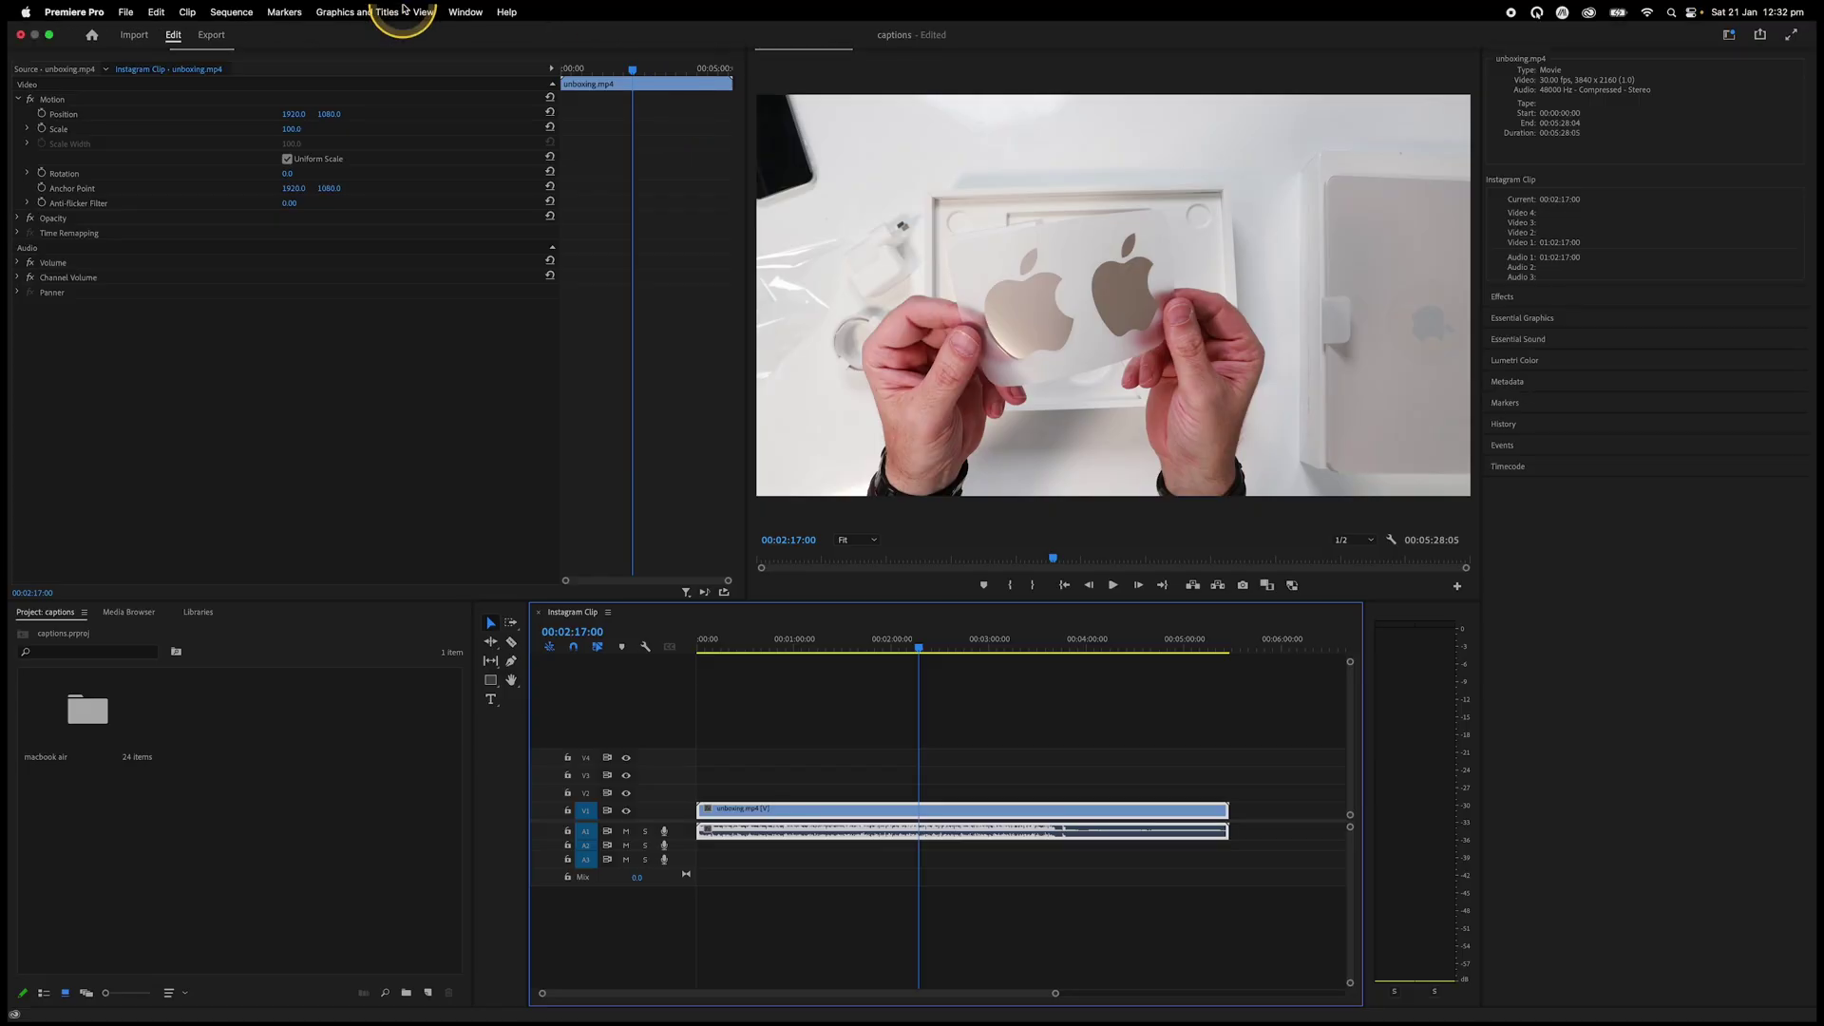
- Display the Captions view of the Text panel for the Instagram Clip sequence
{"action": "left_click", "coordinate": [466, 11]}
{"action": "mouse_move", "coordinate": [470, 33]}
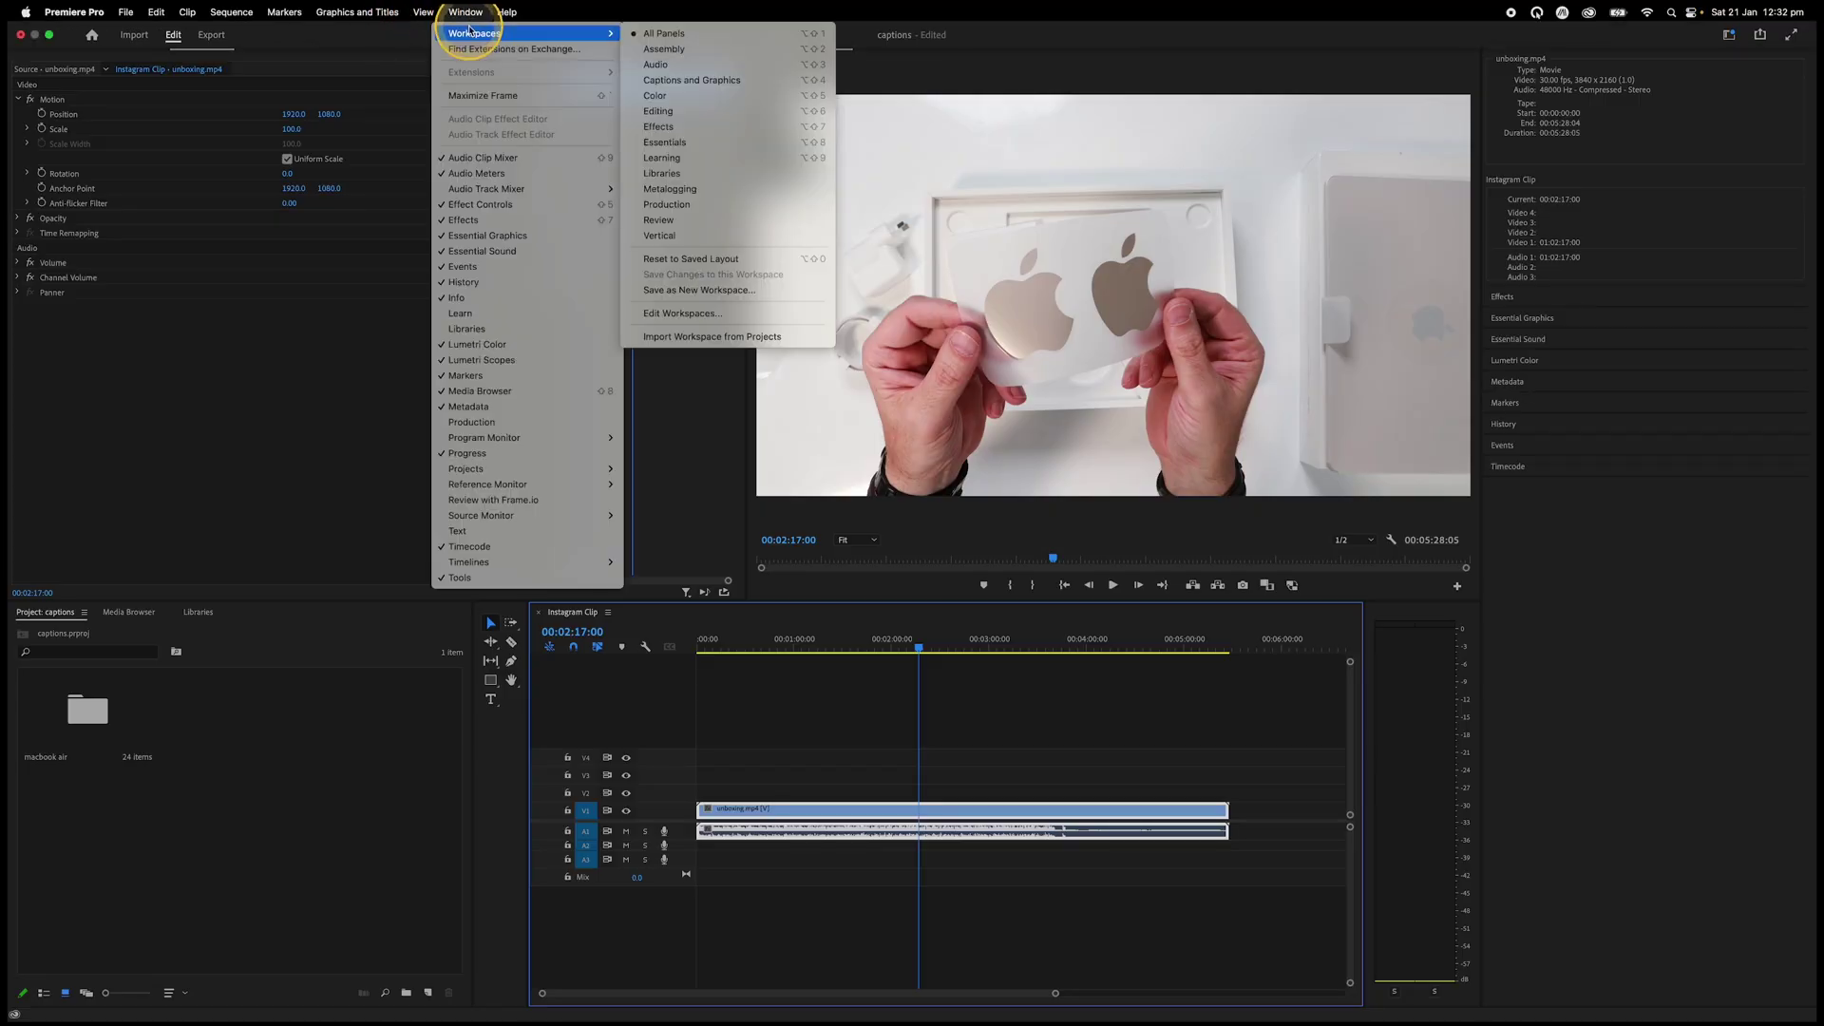
{"action": "left_click", "coordinate": [746, 35]}
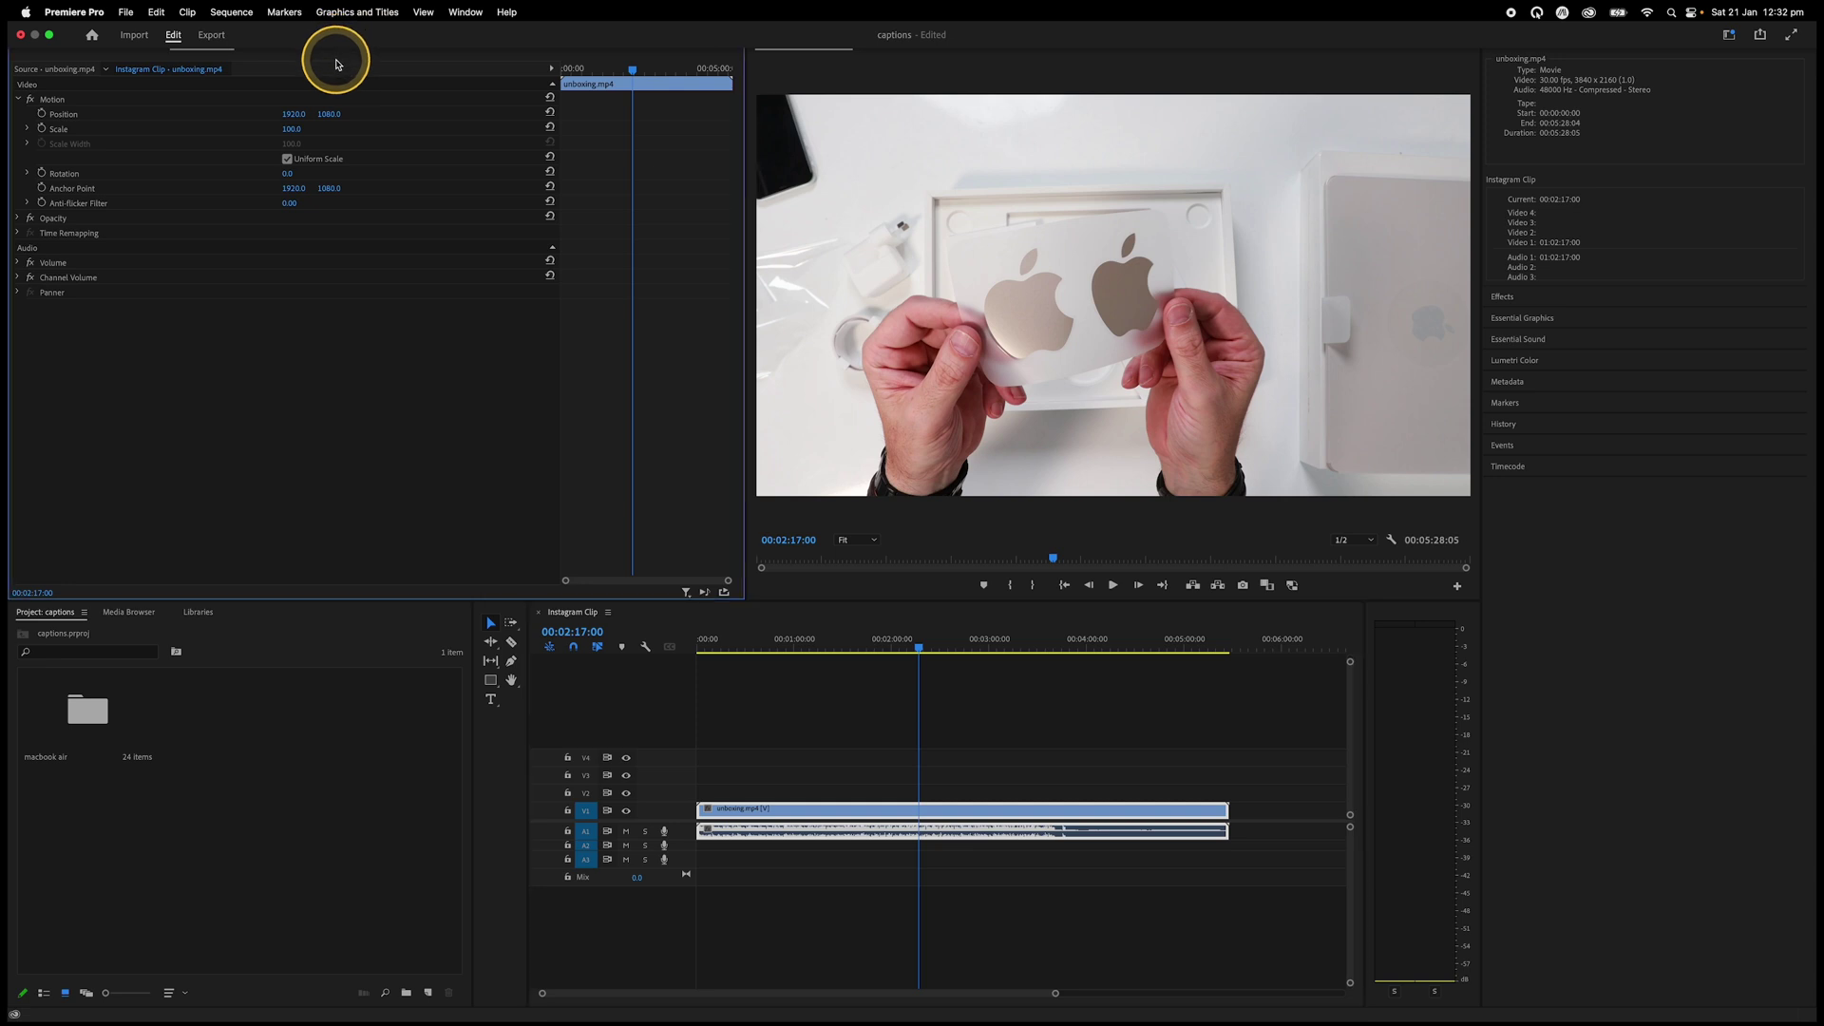
{"action": "left_click", "coordinate": [623, 43]}
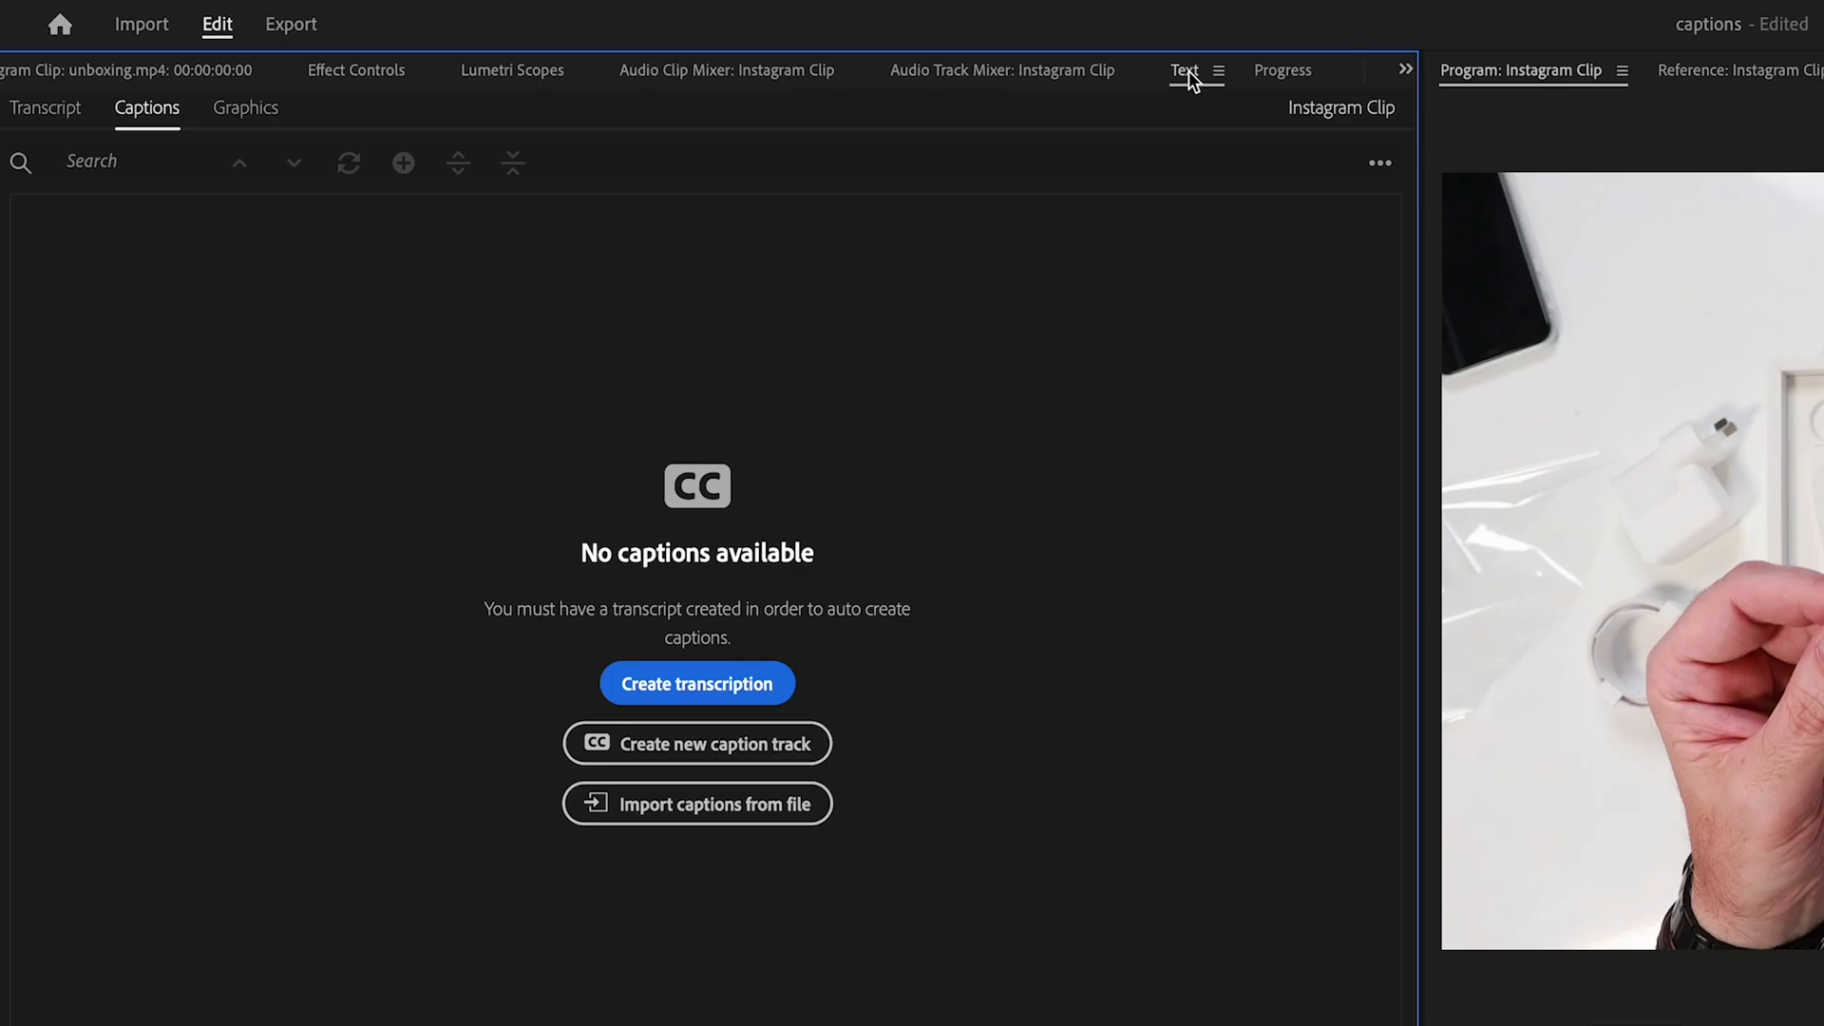
- Switch the layout to the Captions and Graphics workspace
{"action": "left_click", "coordinate": [881, 11]}
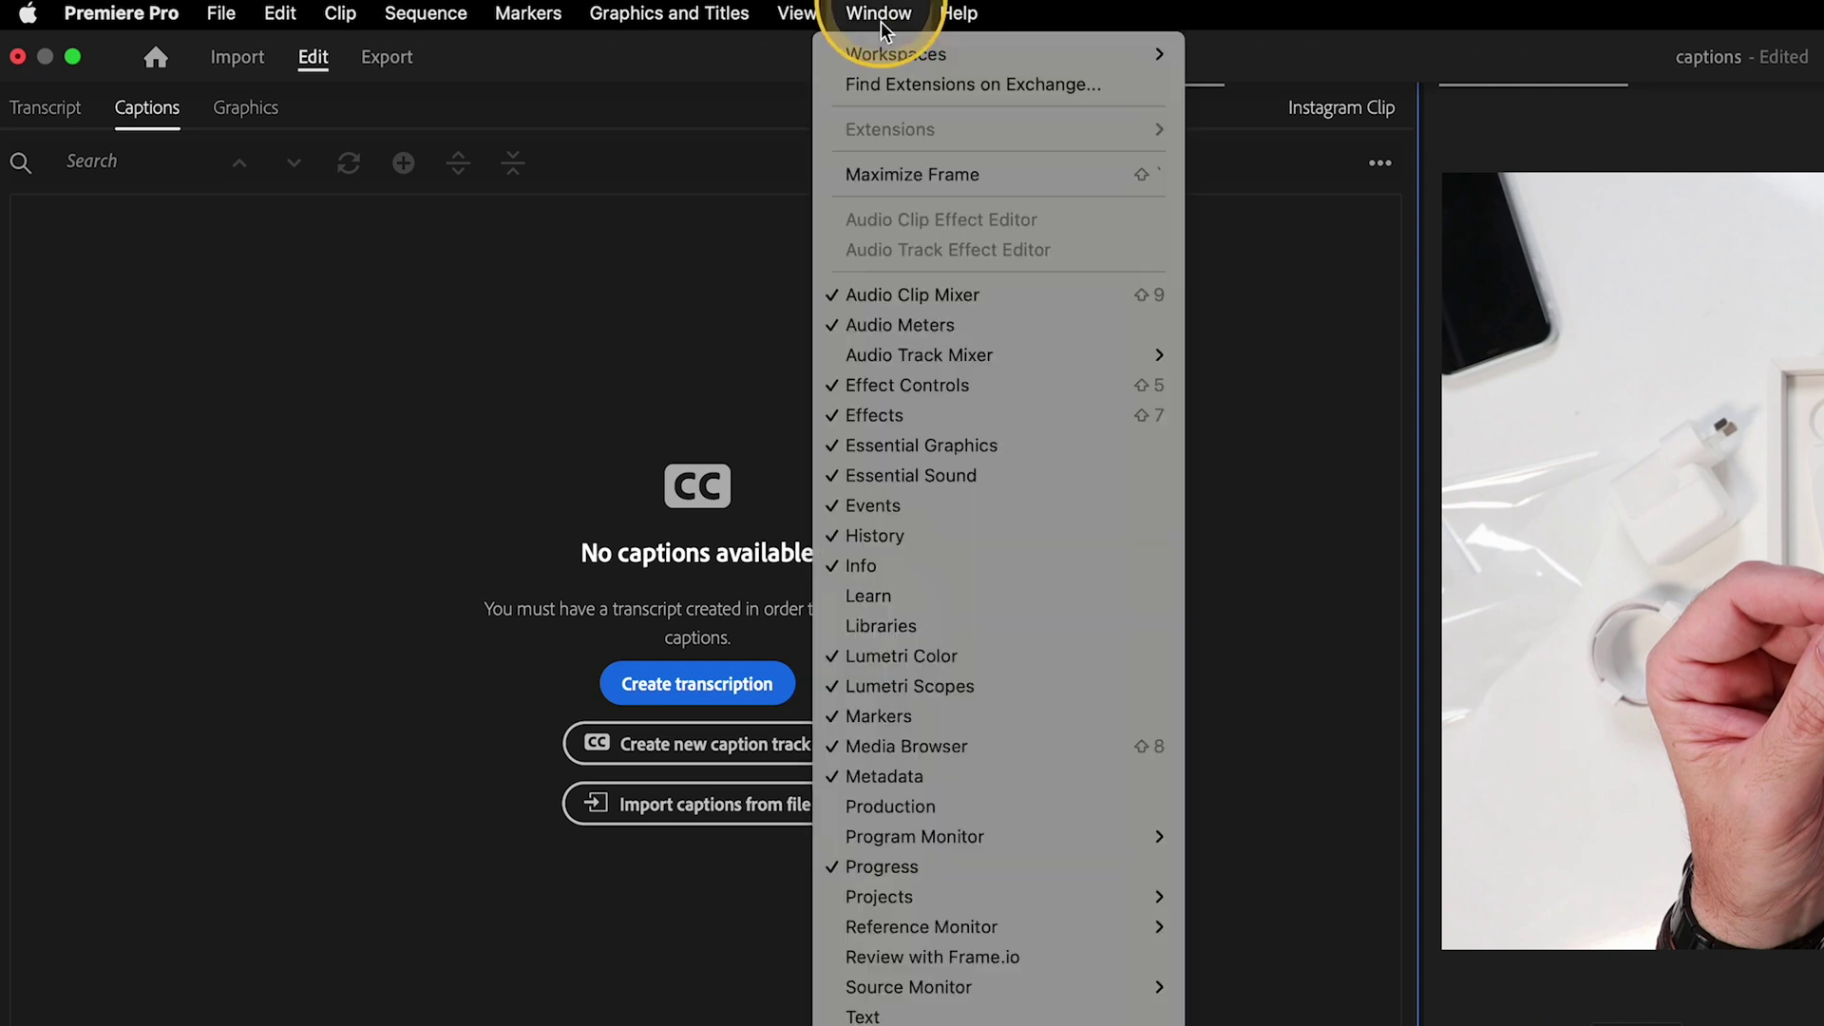
{"action": "mouse_move", "coordinate": [887, 57]}
{"action": "left_click", "coordinate": [1378, 150]}
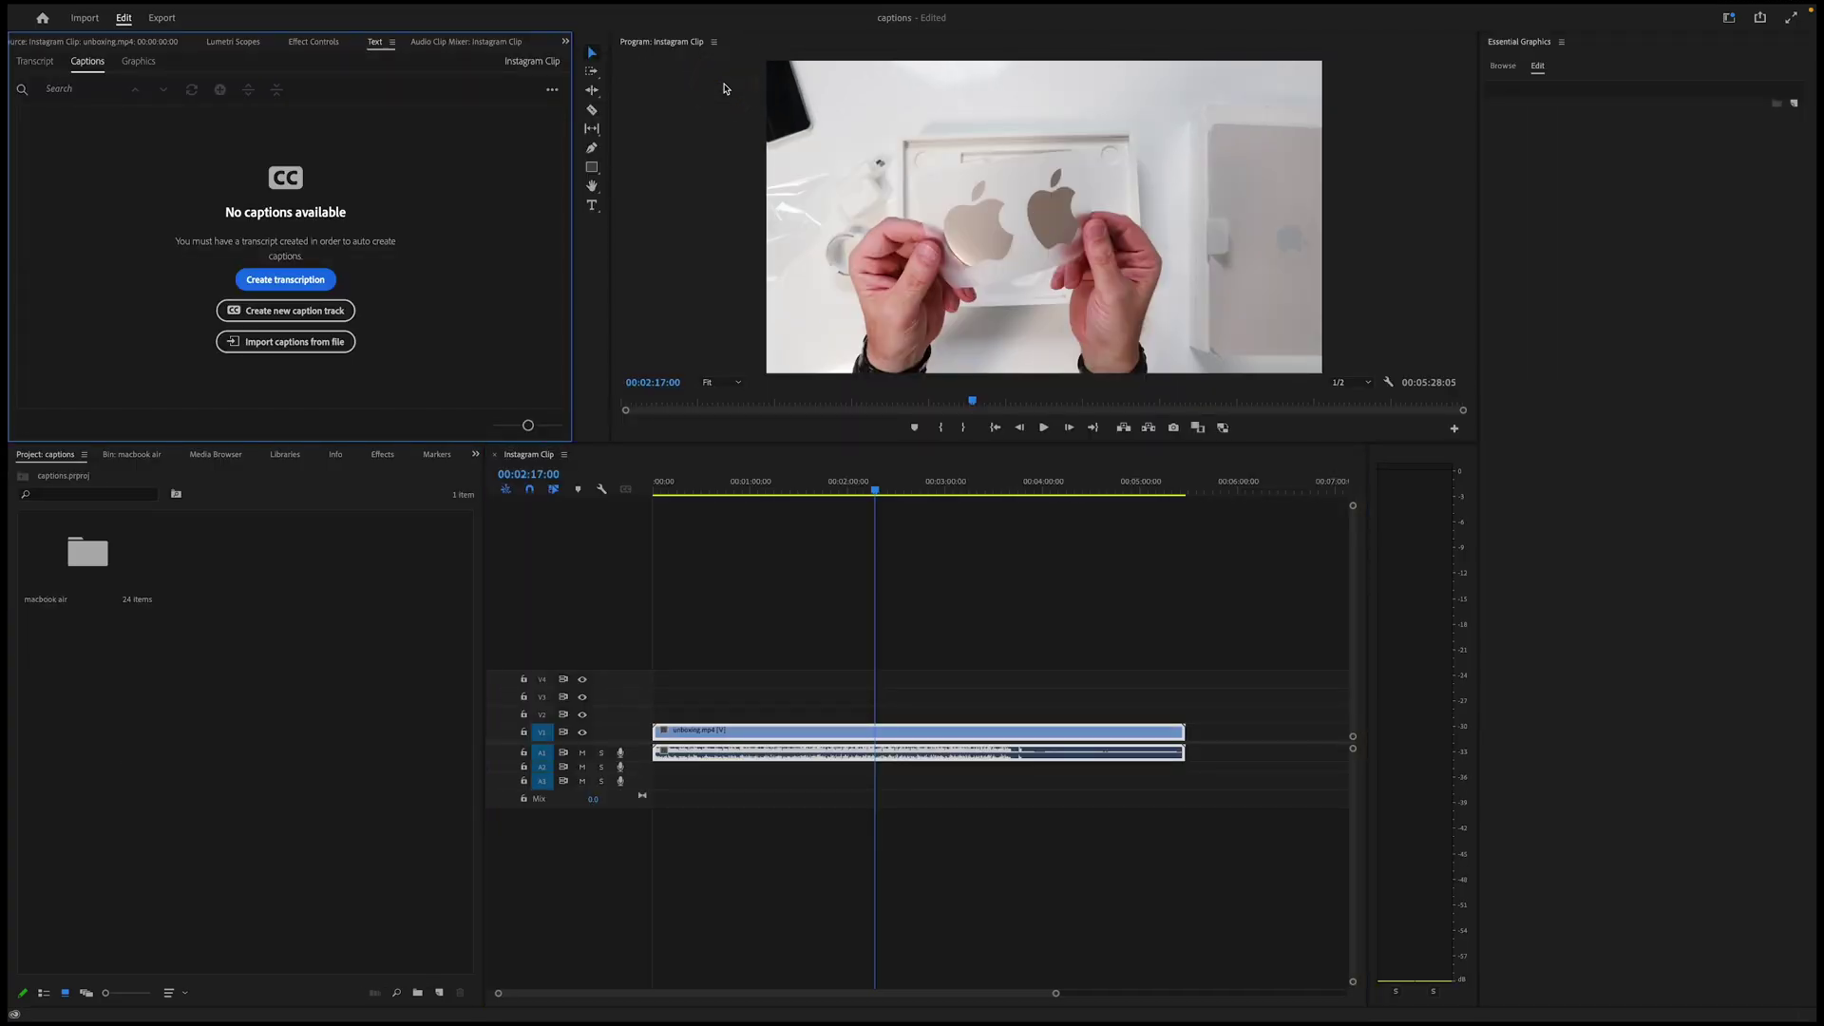
{"action": "left_click", "coordinate": [480, 166]}
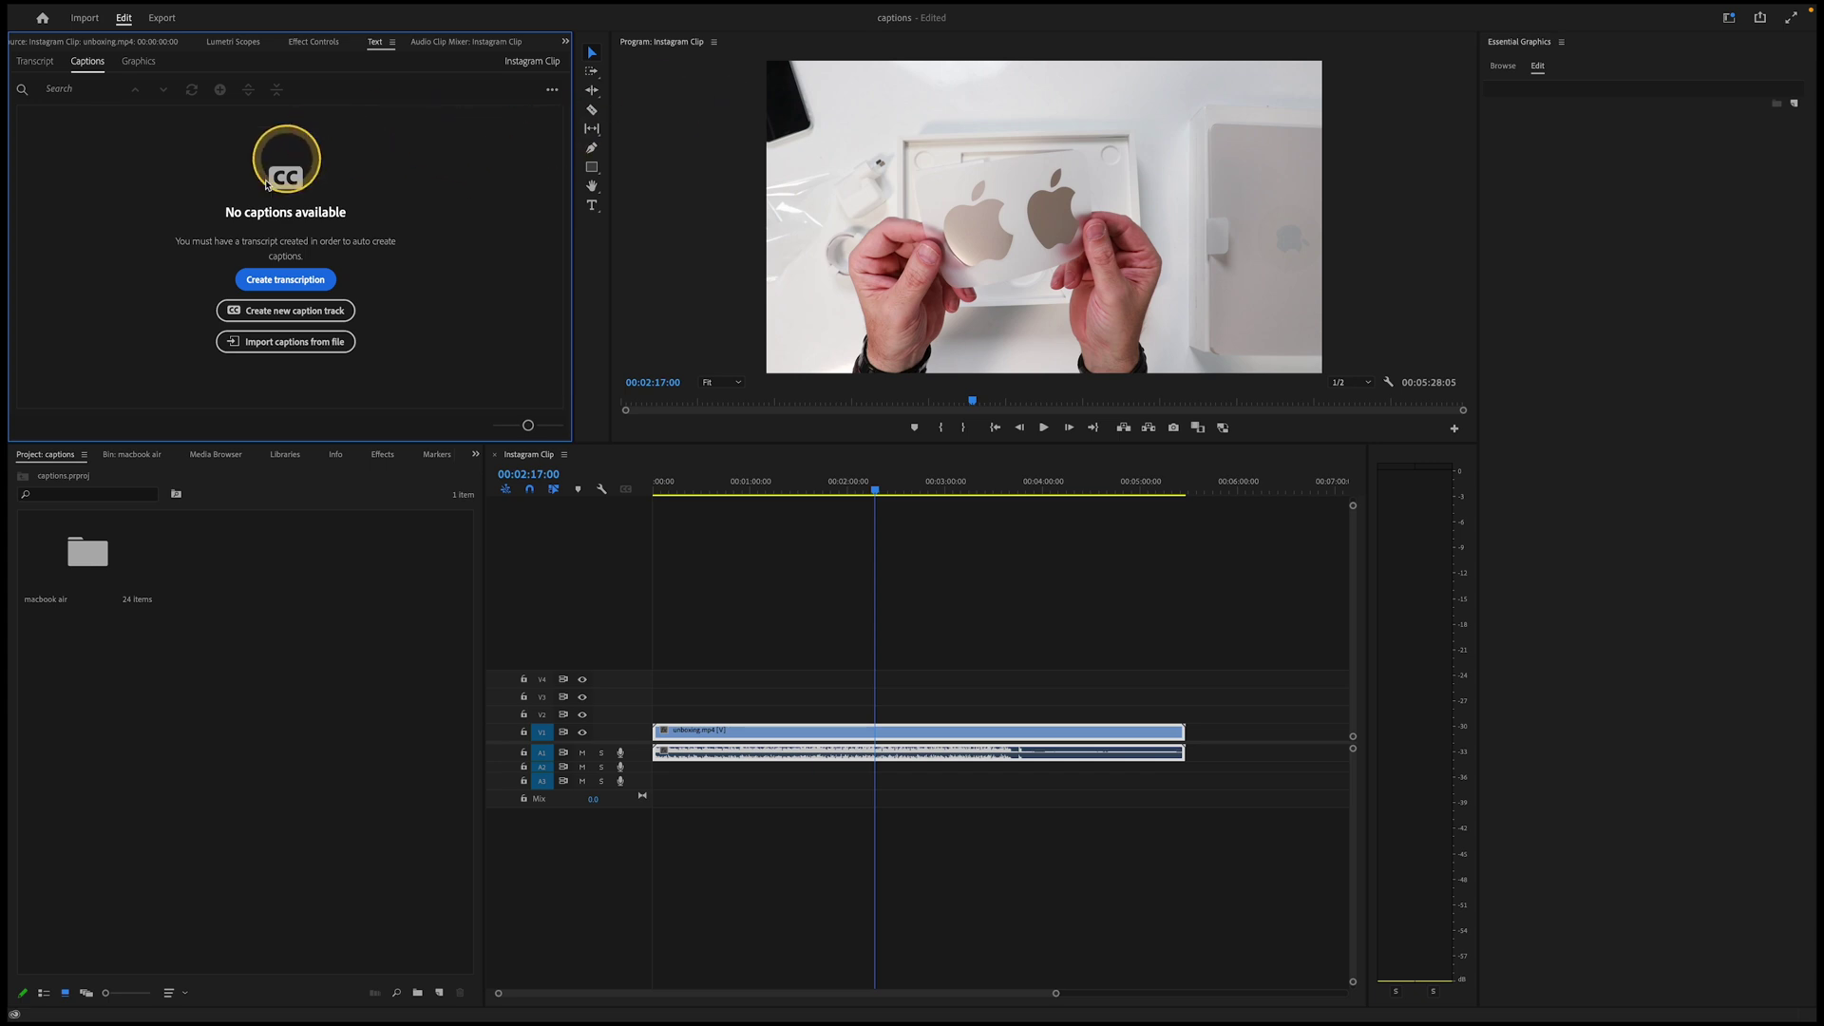
{"action": "left_click", "coordinate": [314, 41]}
{"action": "left_click", "coordinate": [613, 105]}
{"action": "left_click", "coordinate": [367, 121]}
{"action": "left_click", "coordinate": [1050, 122]}
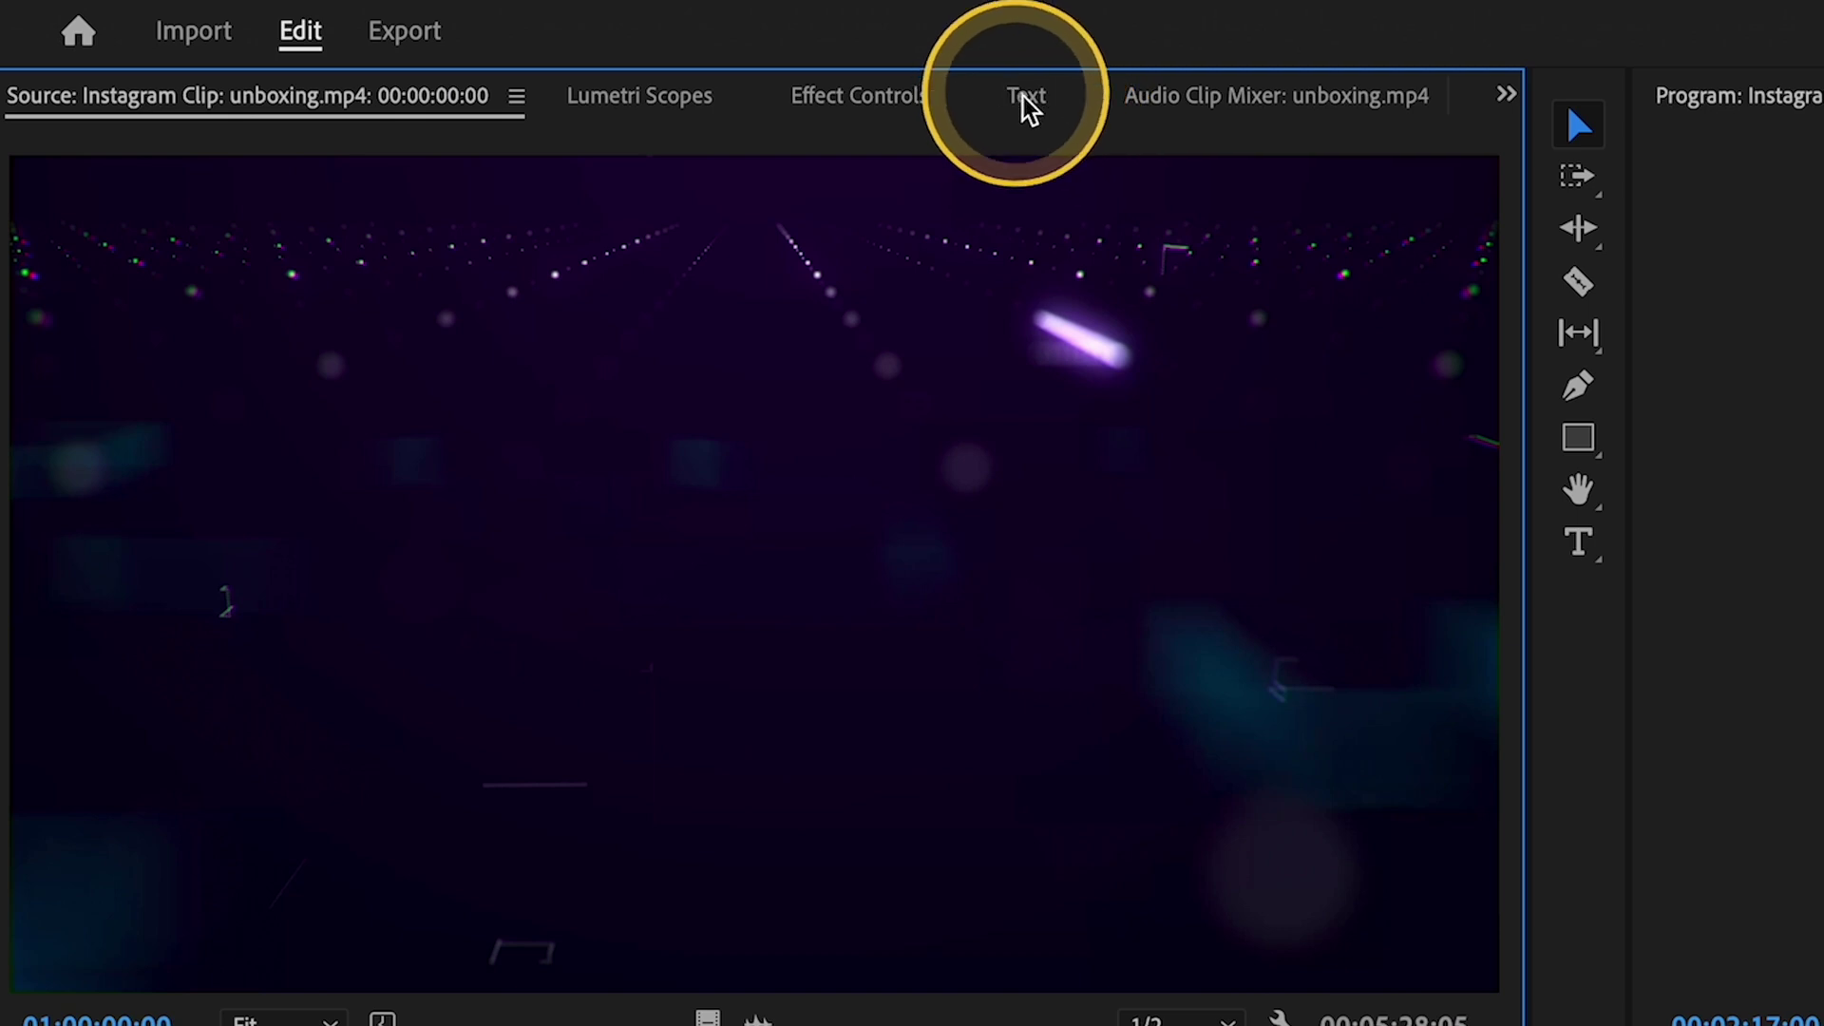
- Start creating a transcript of the Instagram Clip sequence from the Text panel, keeping English as the language
{"action": "left_click", "coordinate": [1034, 105]}
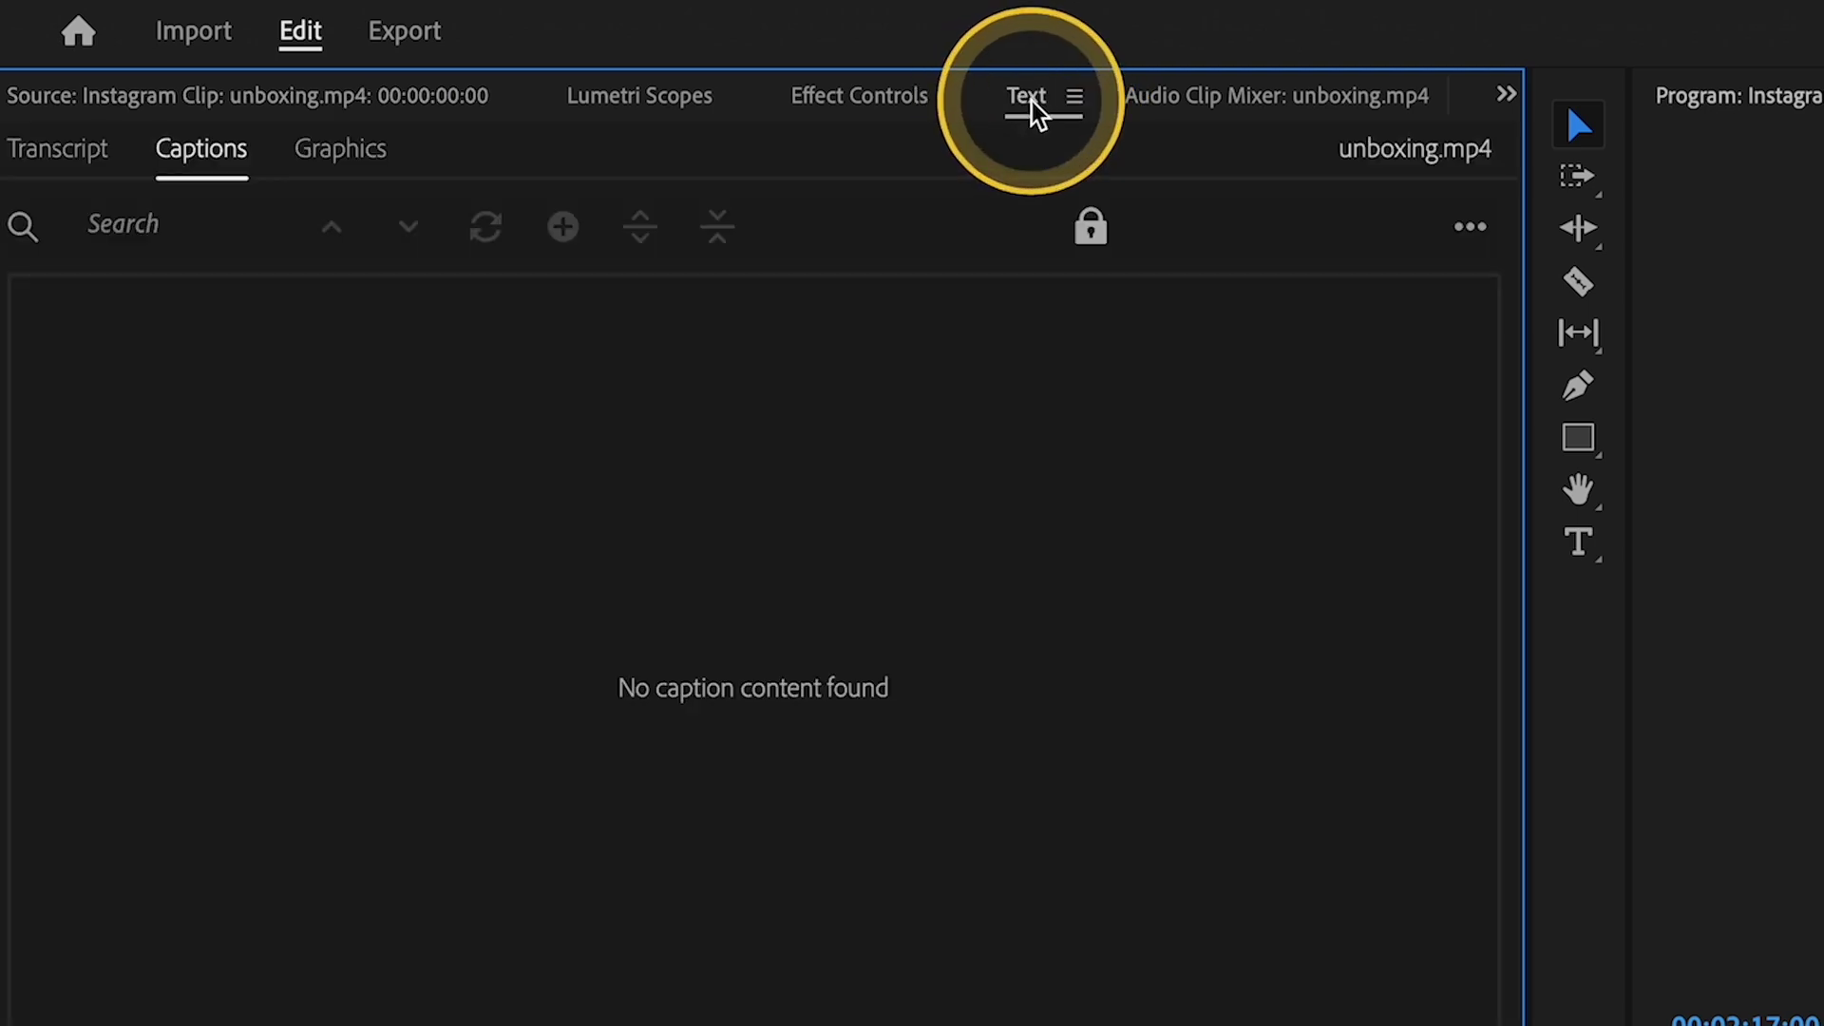
{"action": "left_click", "coordinate": [755, 737]}
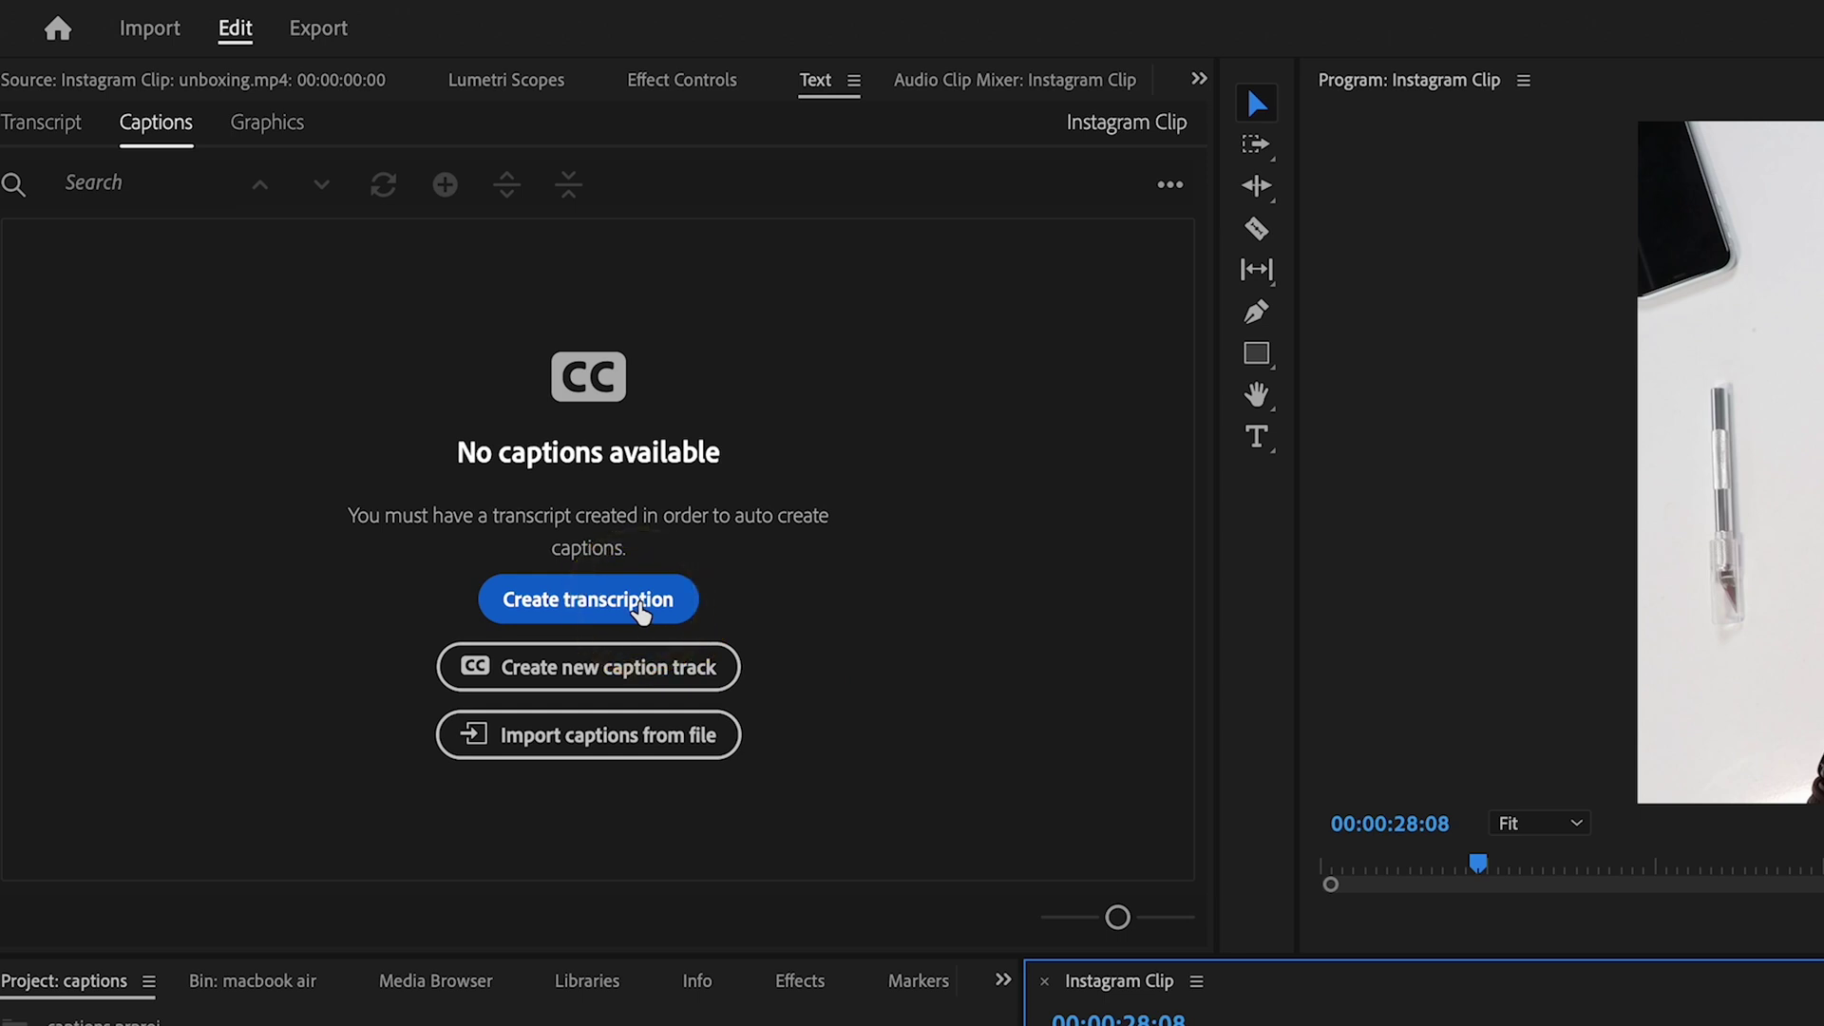
{"action": "left_click", "coordinate": [641, 611]}
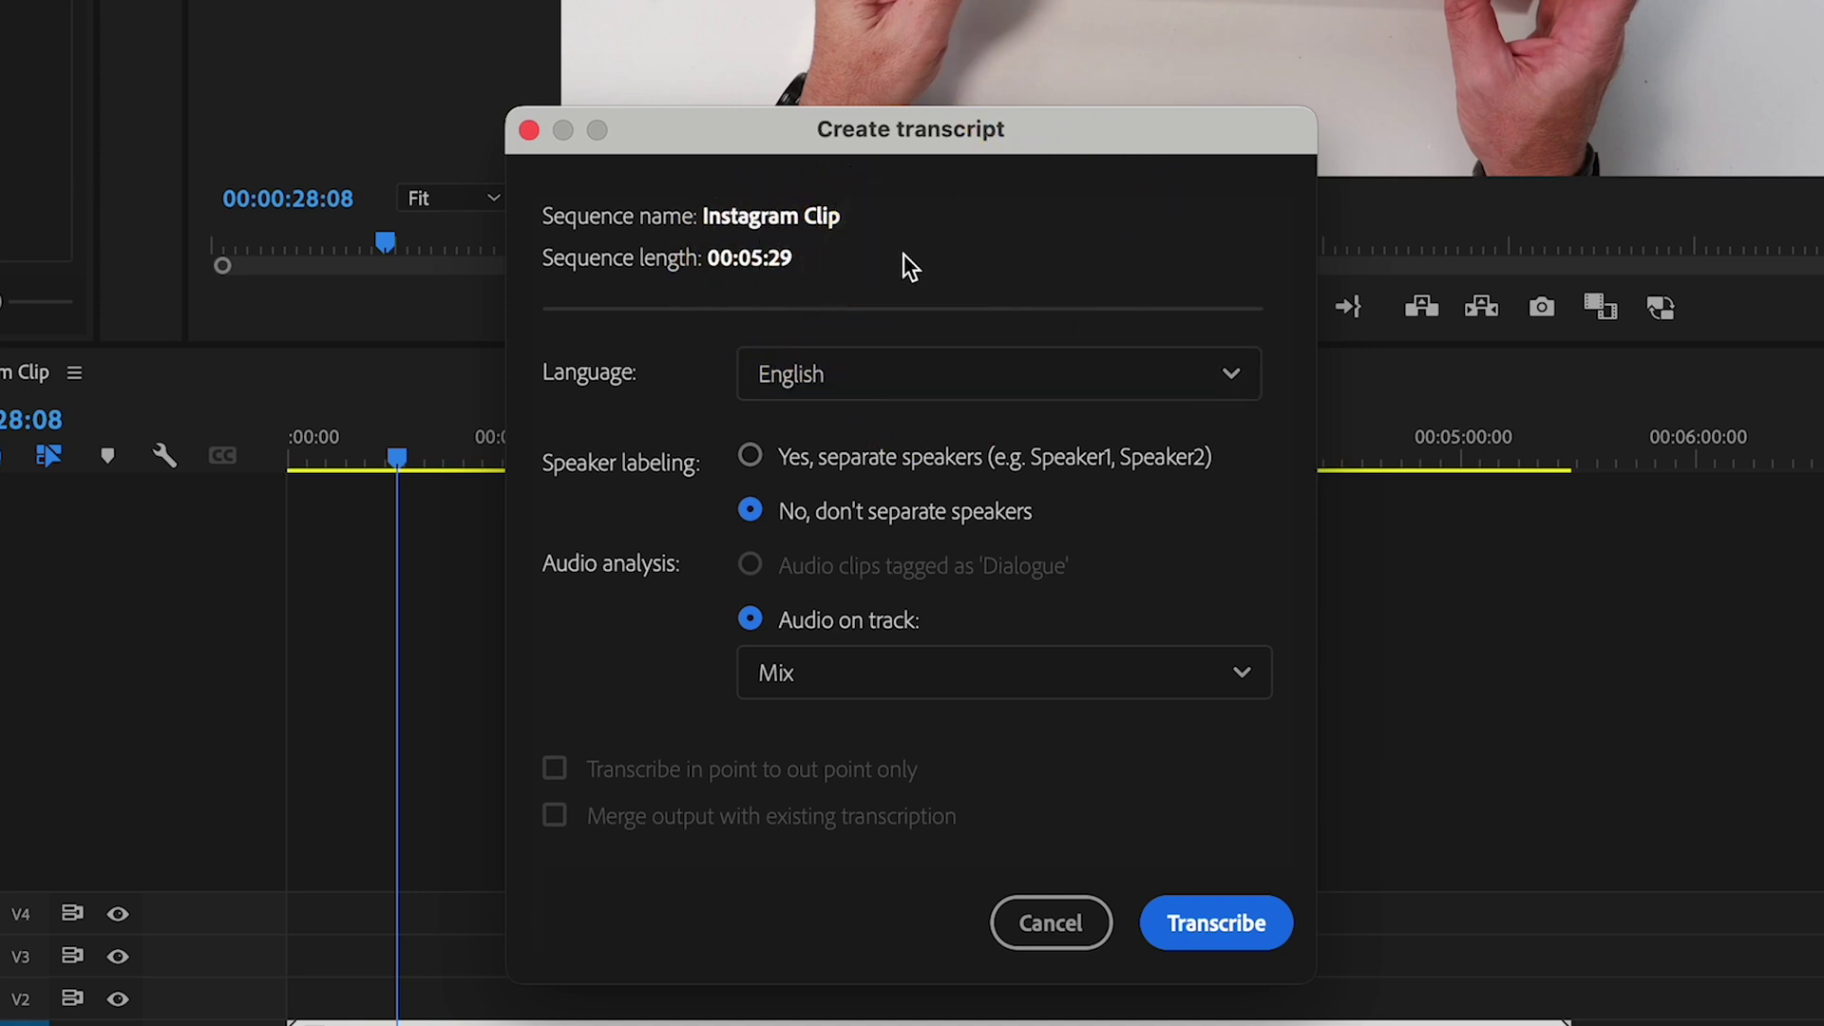
{"action": "left_click", "coordinate": [985, 380]}
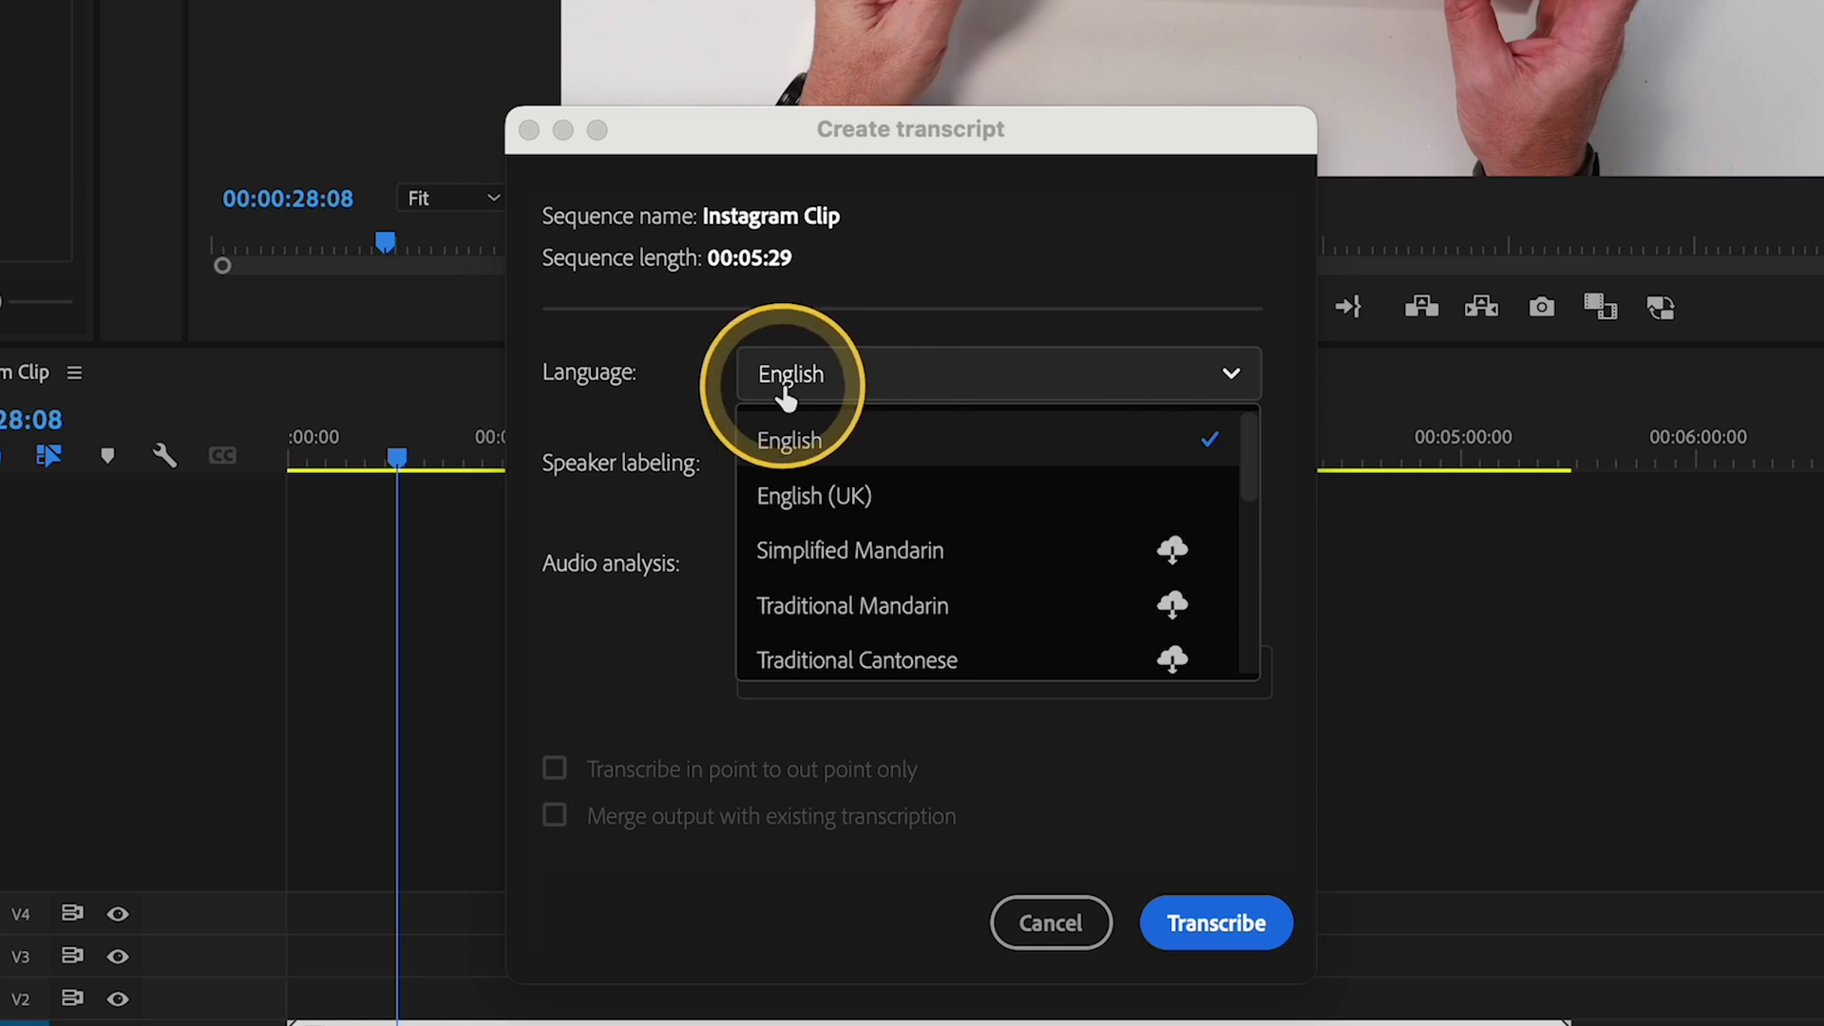
{"action": "left_click", "coordinate": [857, 388]}
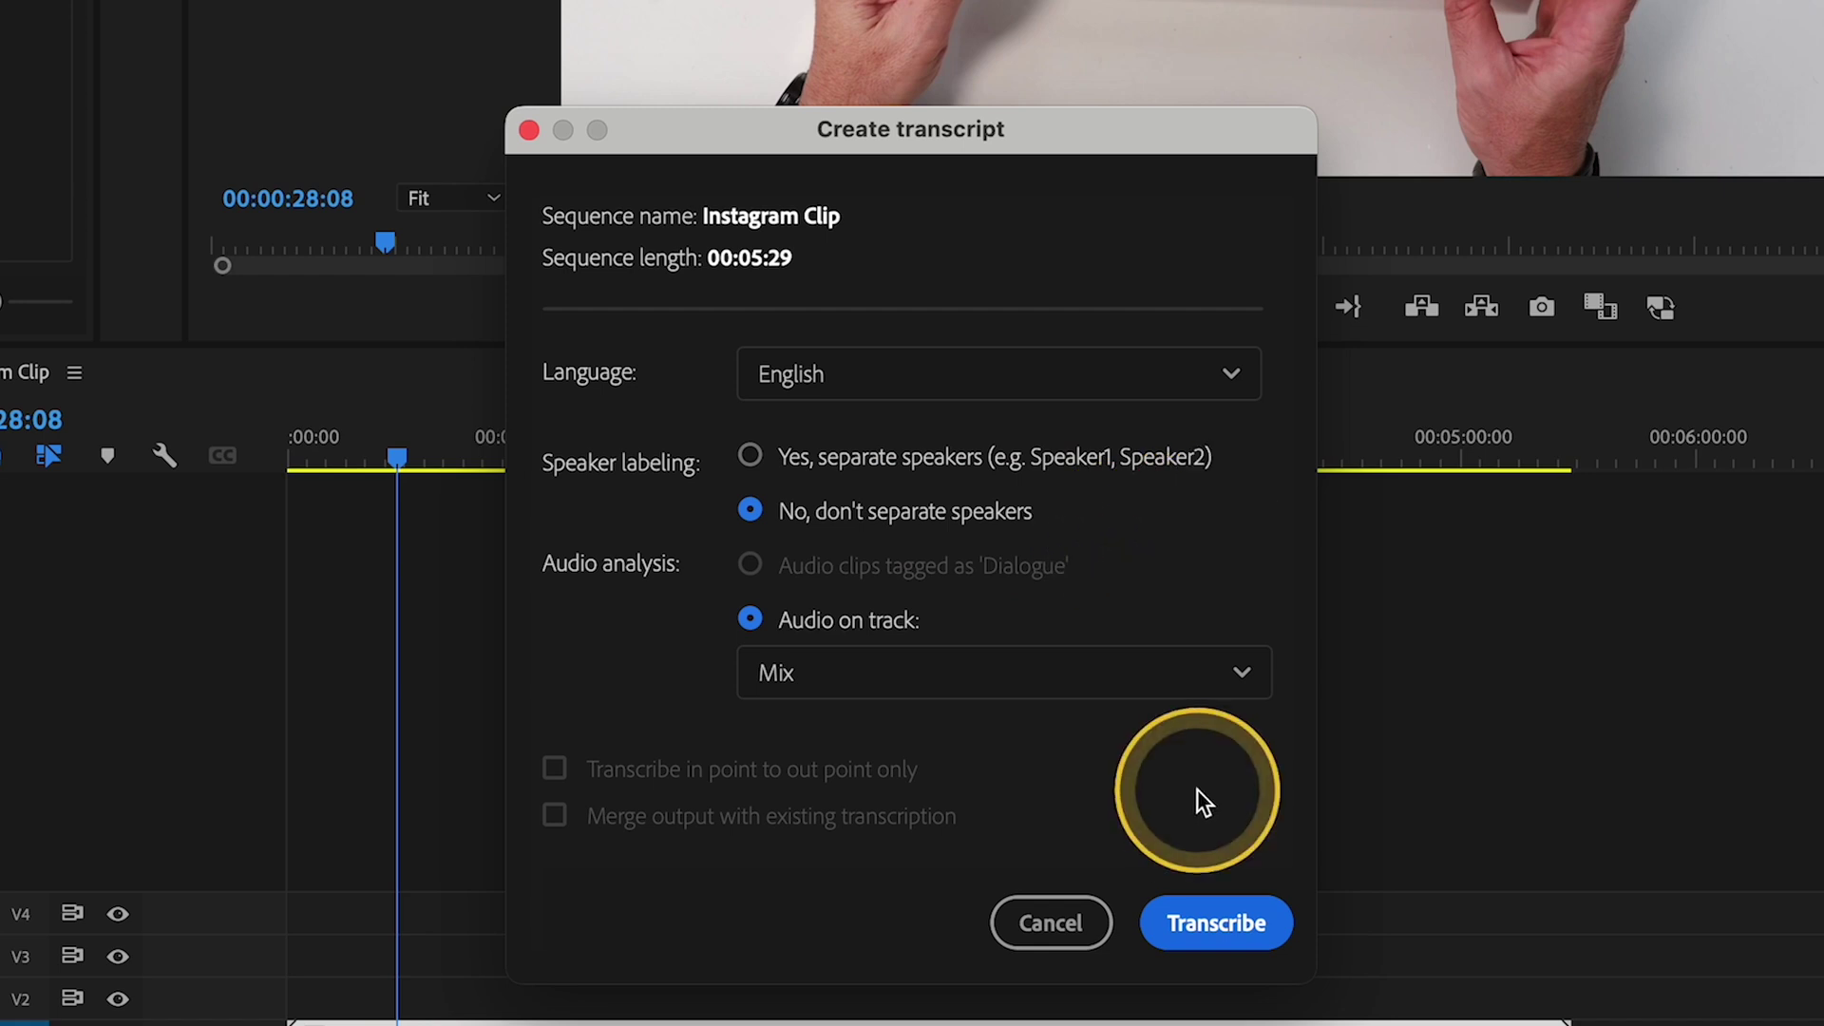
- Set the audio analysis to the Audio 1 track and transcribe the sequence
{"action": "left_click", "coordinate": [1224, 693]}
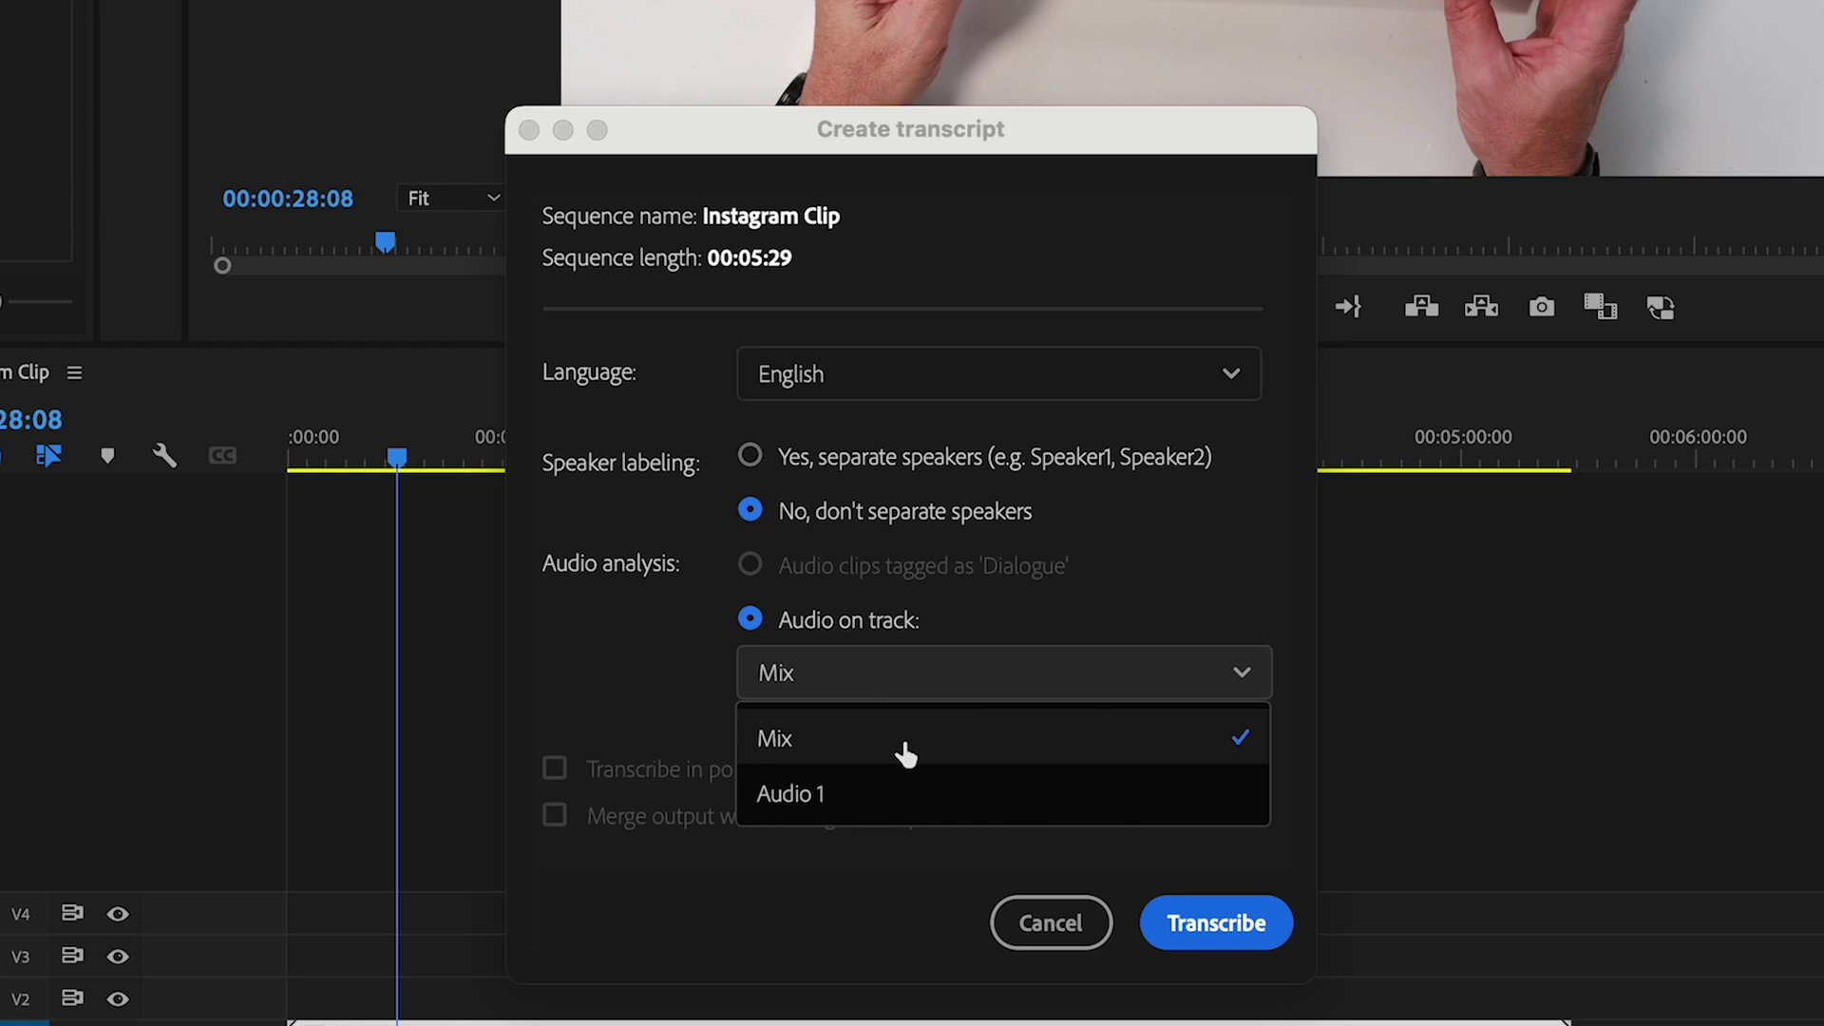
{"action": "left_click_drag", "start_coordinate": [904, 746], "coordinate": [790, 811]}
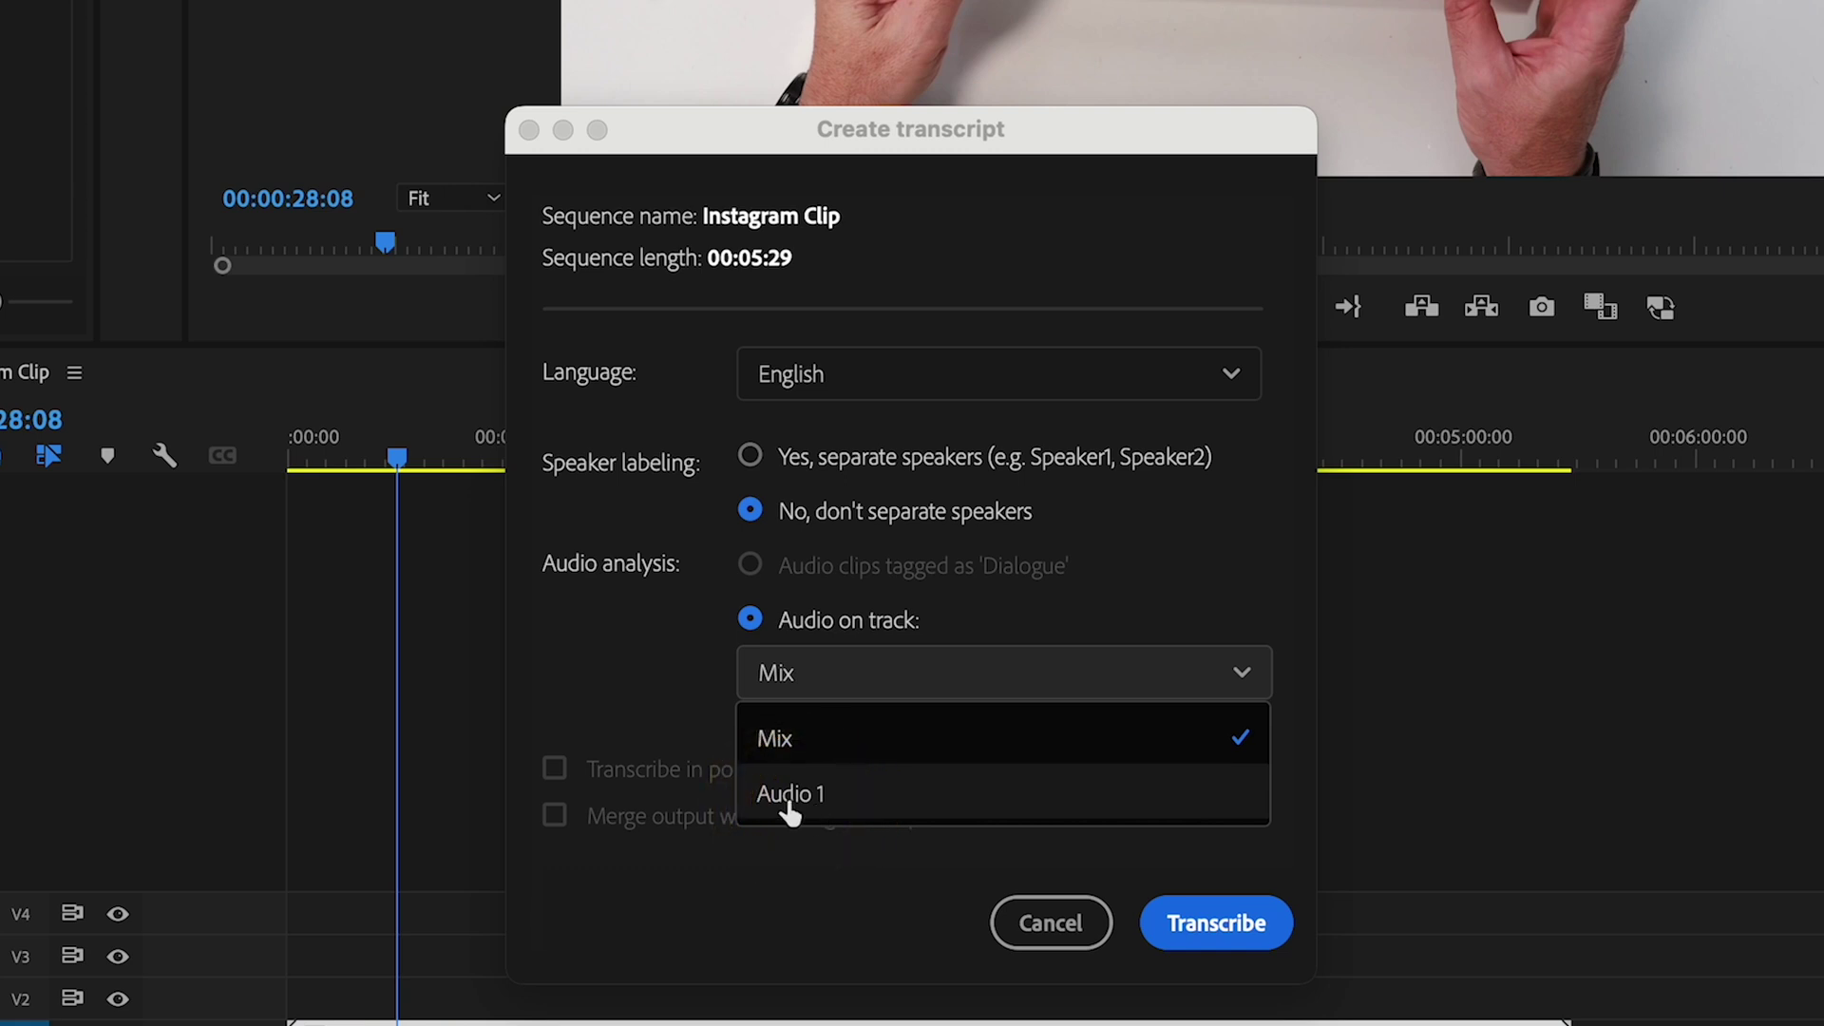
{"action": "left_click", "coordinate": [790, 808]}
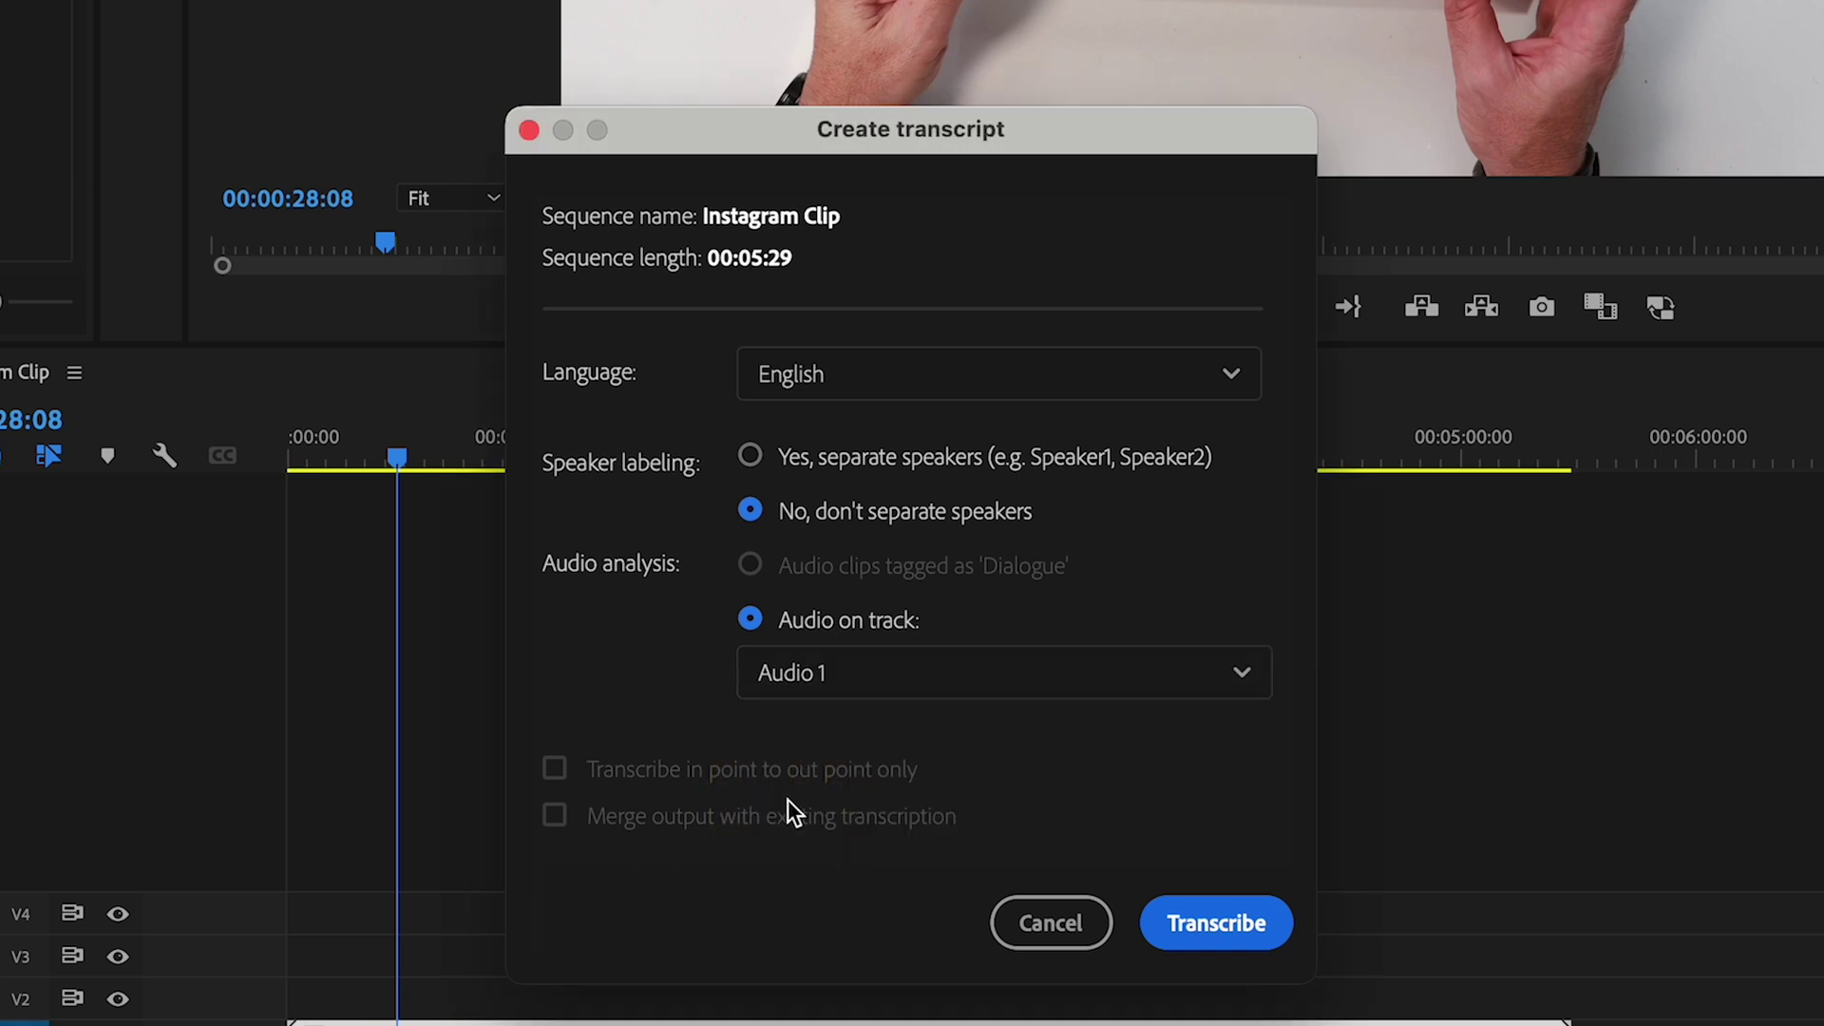
{"action": "key", "text": "Up"}
{"action": "left_click", "coordinate": [1229, 936]}
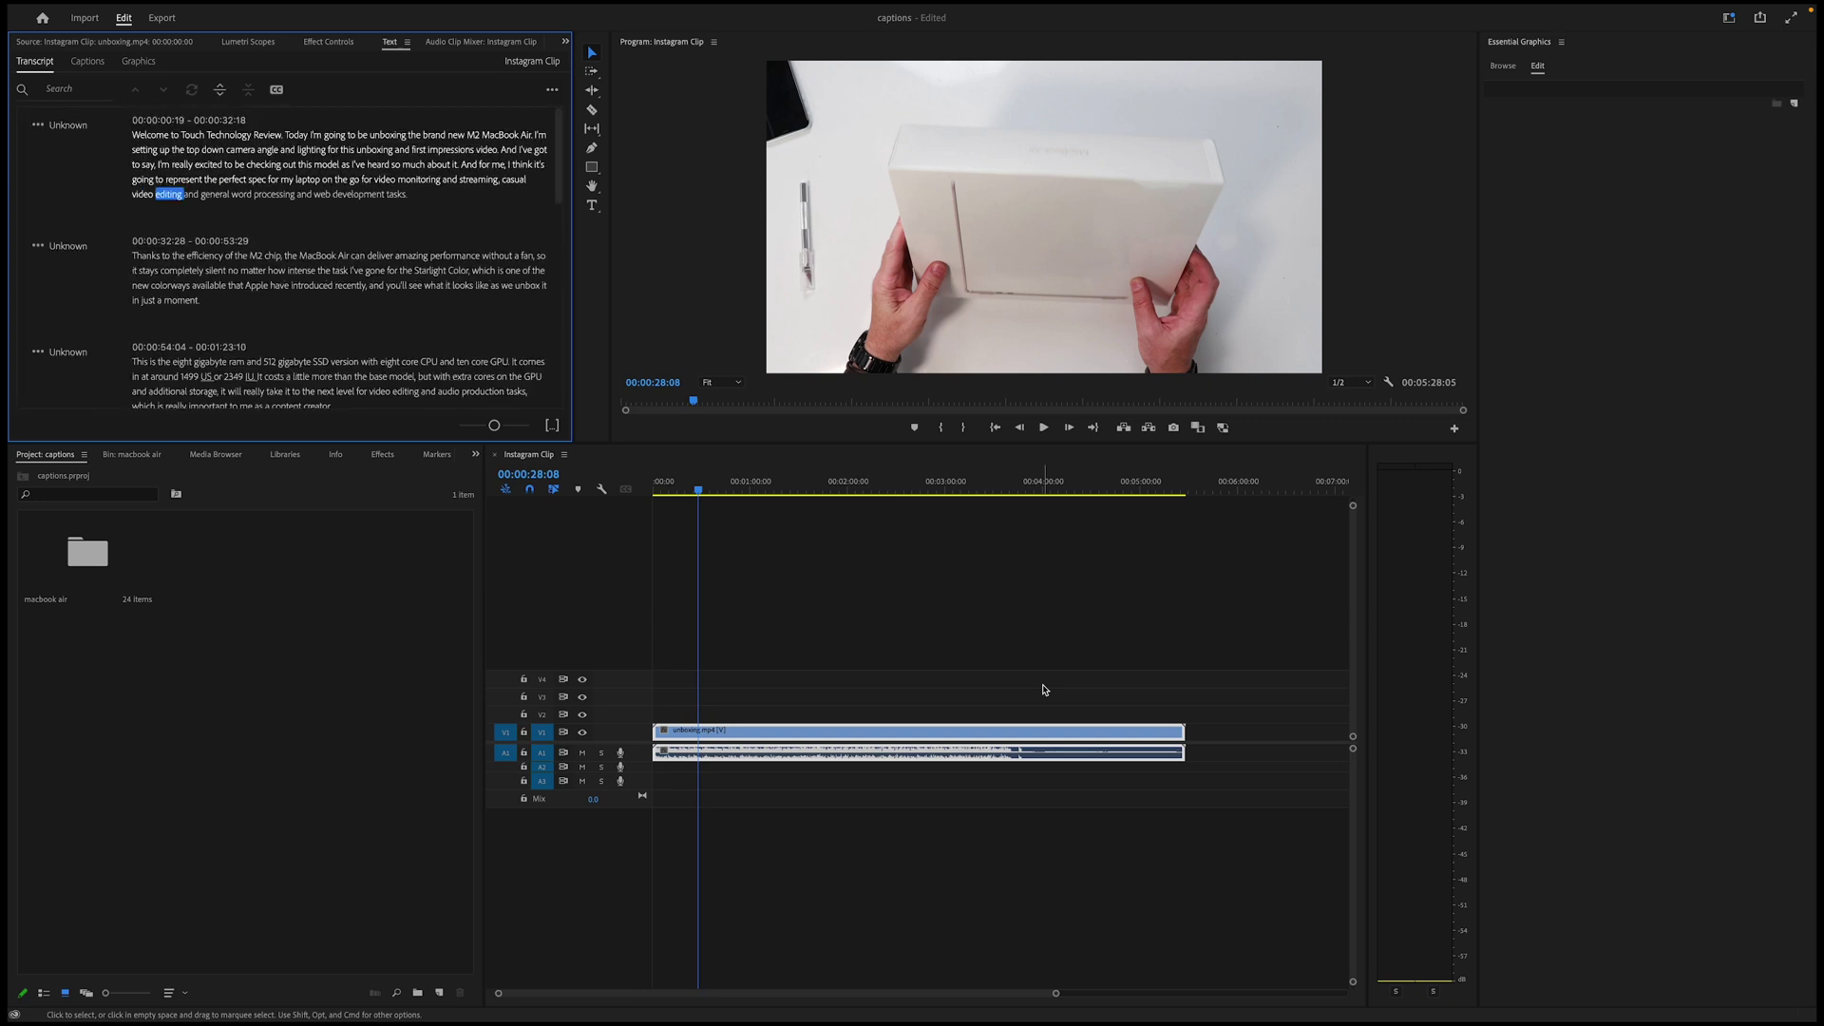
- Review the transcript from beginning to end, opening the first two paragraphs to check their wording
{"action": "left_click", "coordinate": [1043, 690]}
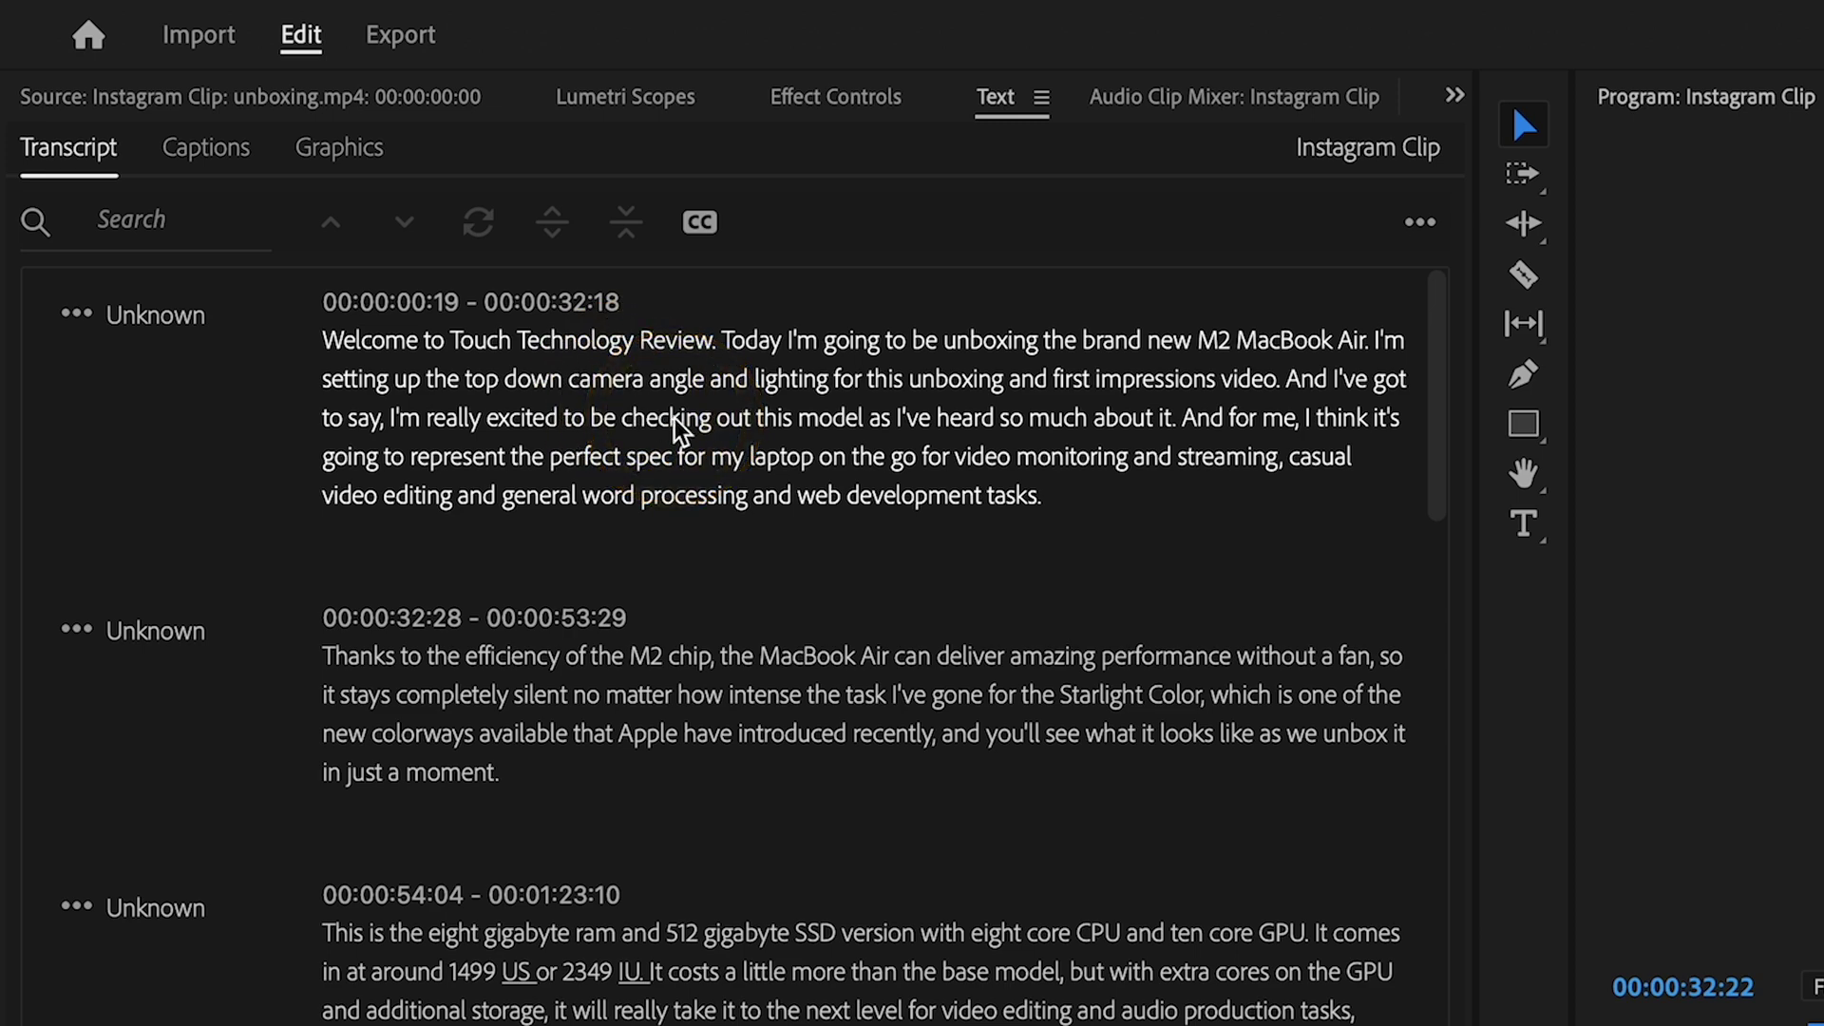
{"action": "scroll", "coordinate": [836, 619], "scroll_direction": "down", "scroll_amount": 5}
{"action": "scroll", "coordinate": [855, 652], "scroll_direction": "up", "scroll_amount": 5}
{"action": "left_click", "coordinate": [1103, 546]}
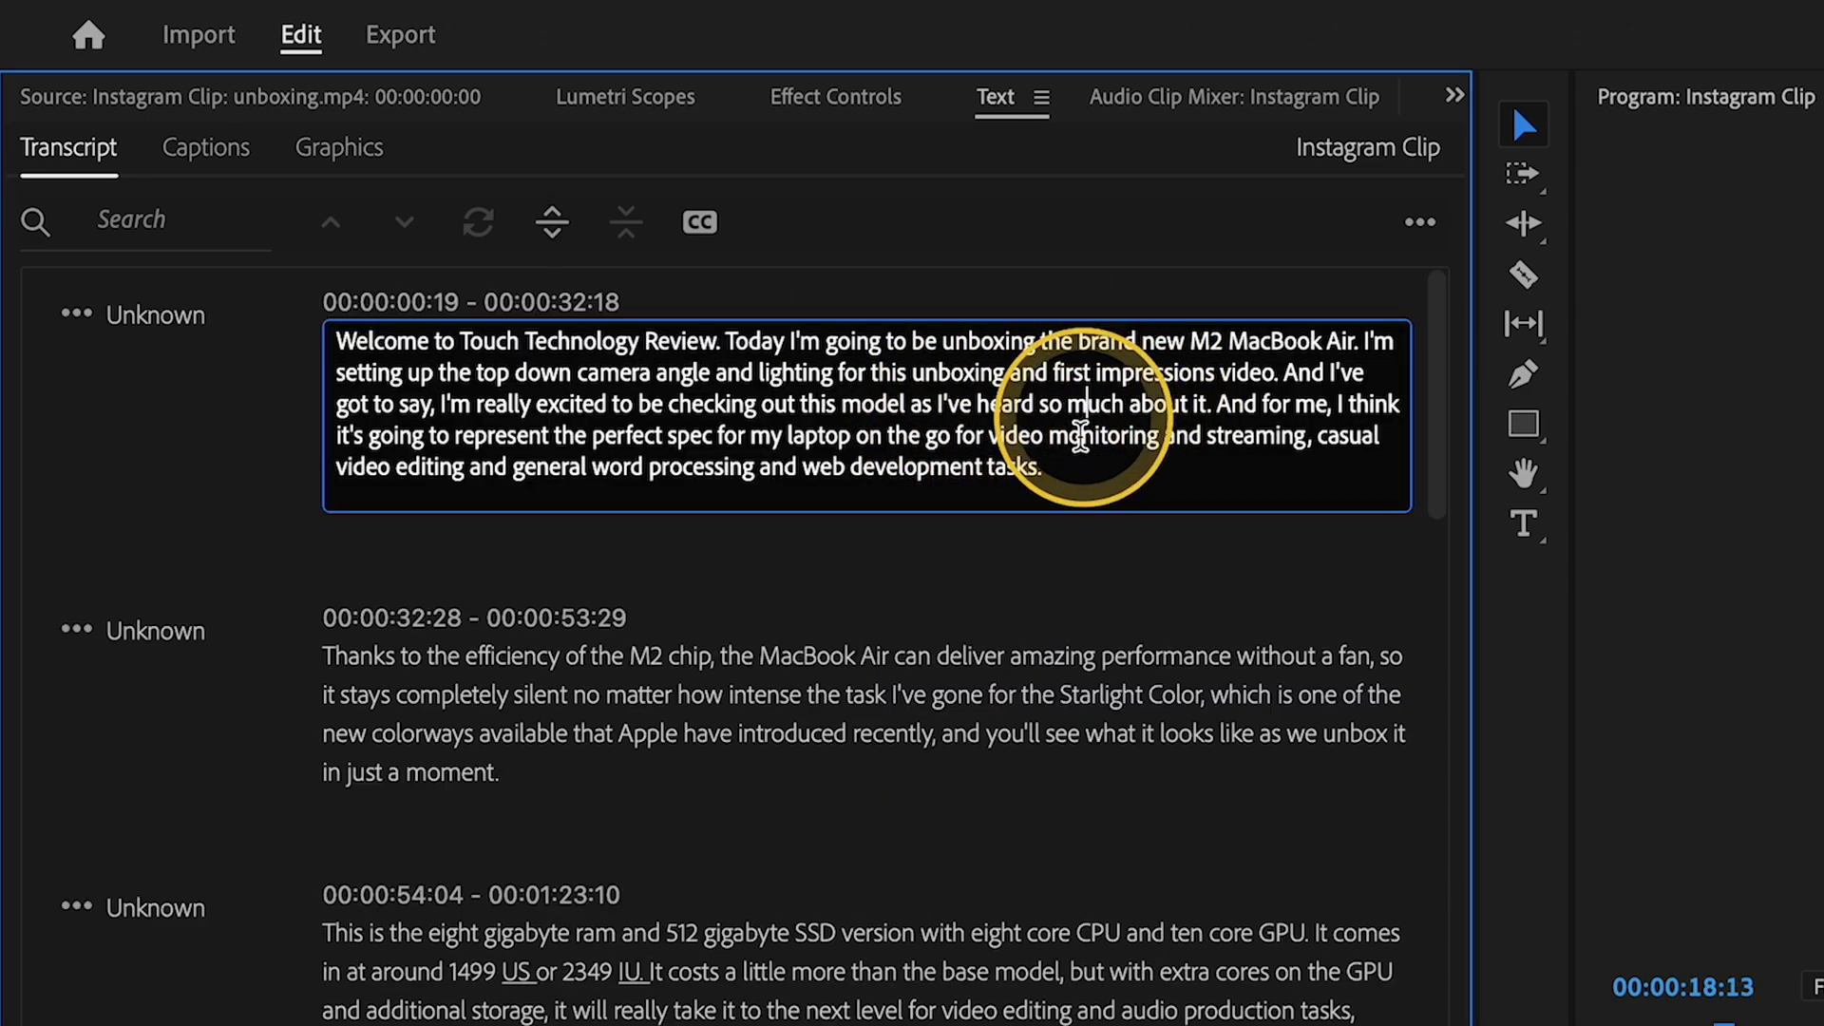
{"action": "left_click", "coordinate": [1022, 654]}
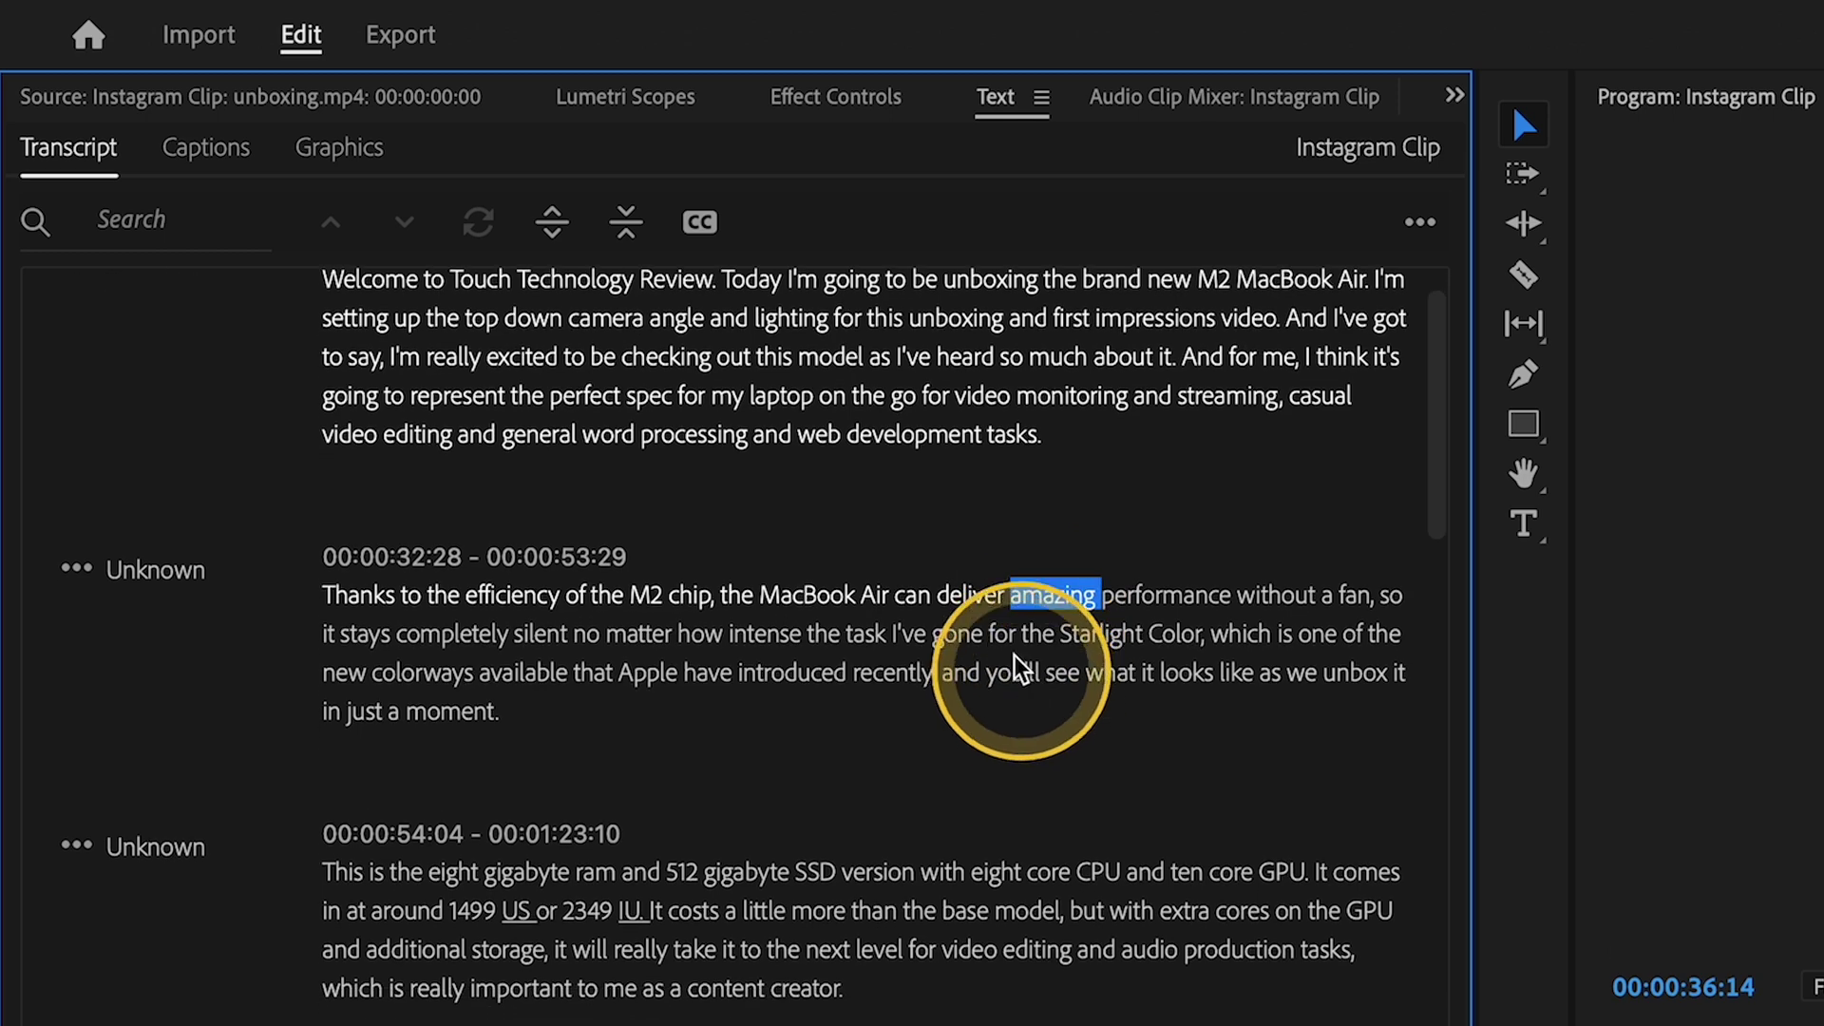
{"action": "left_click", "coordinate": [998, 629]}
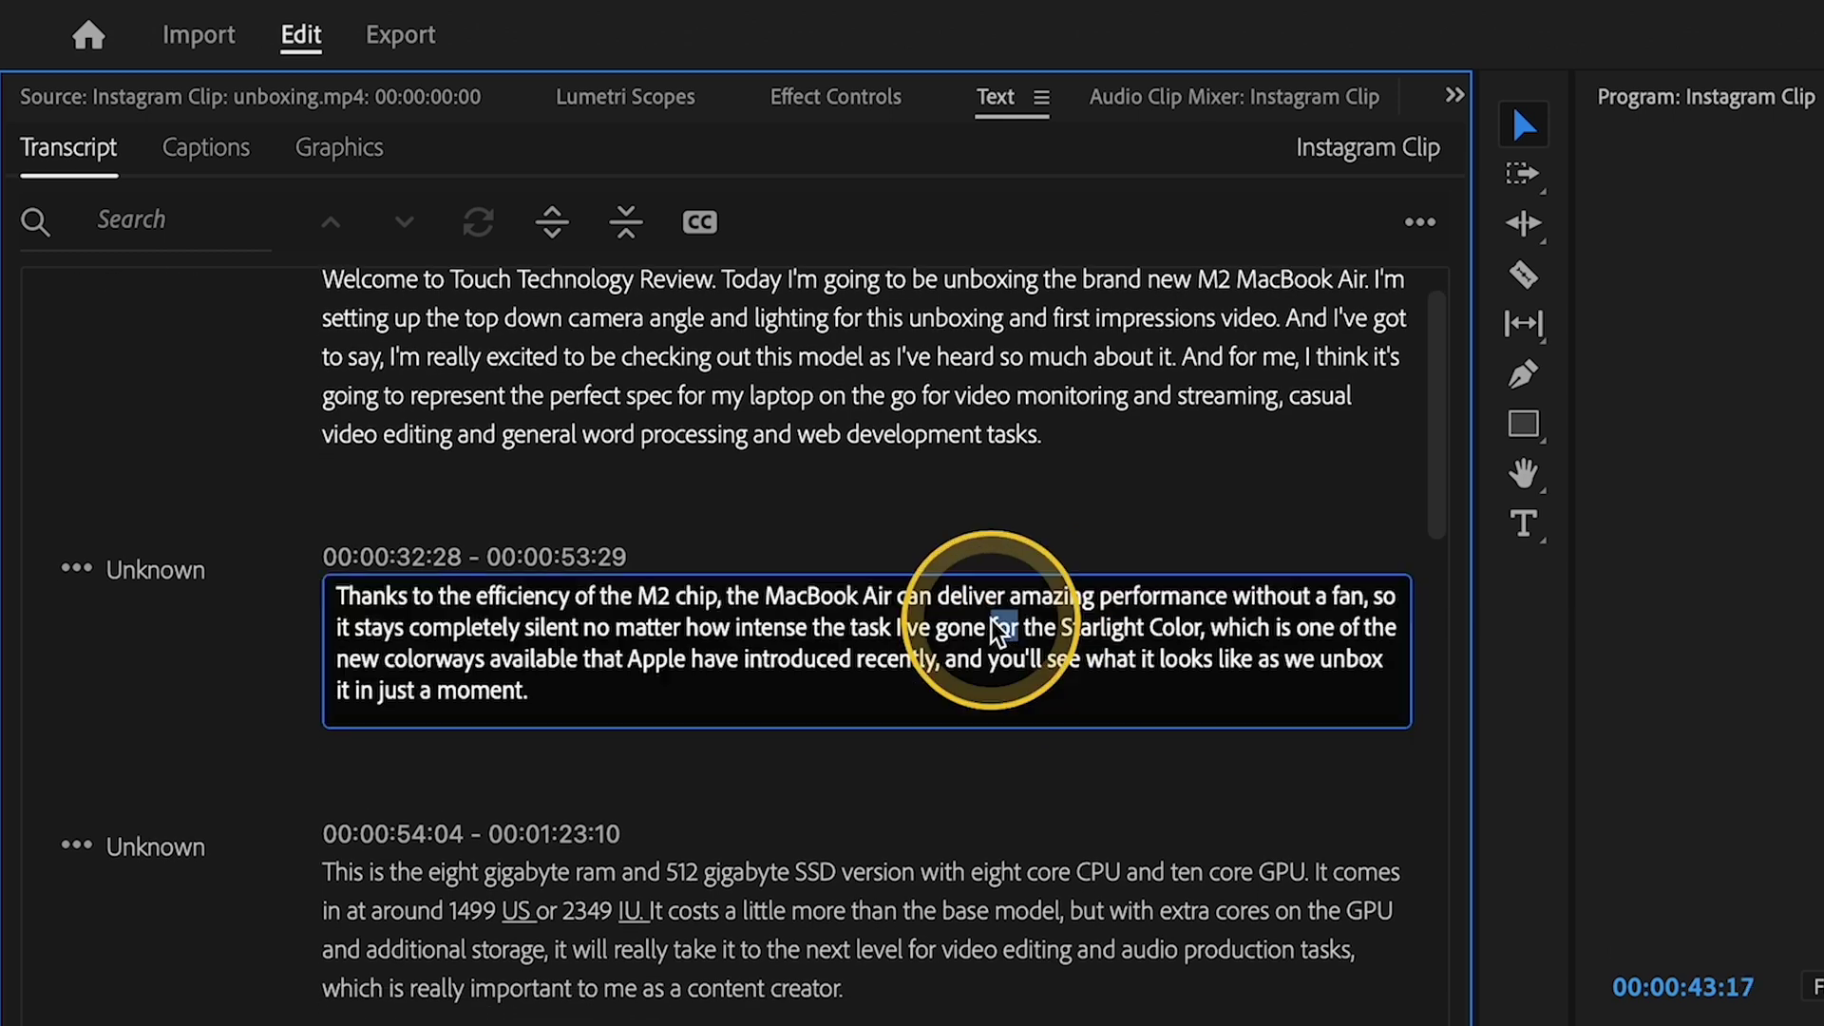
{"action": "left_click", "coordinate": [961, 629]}
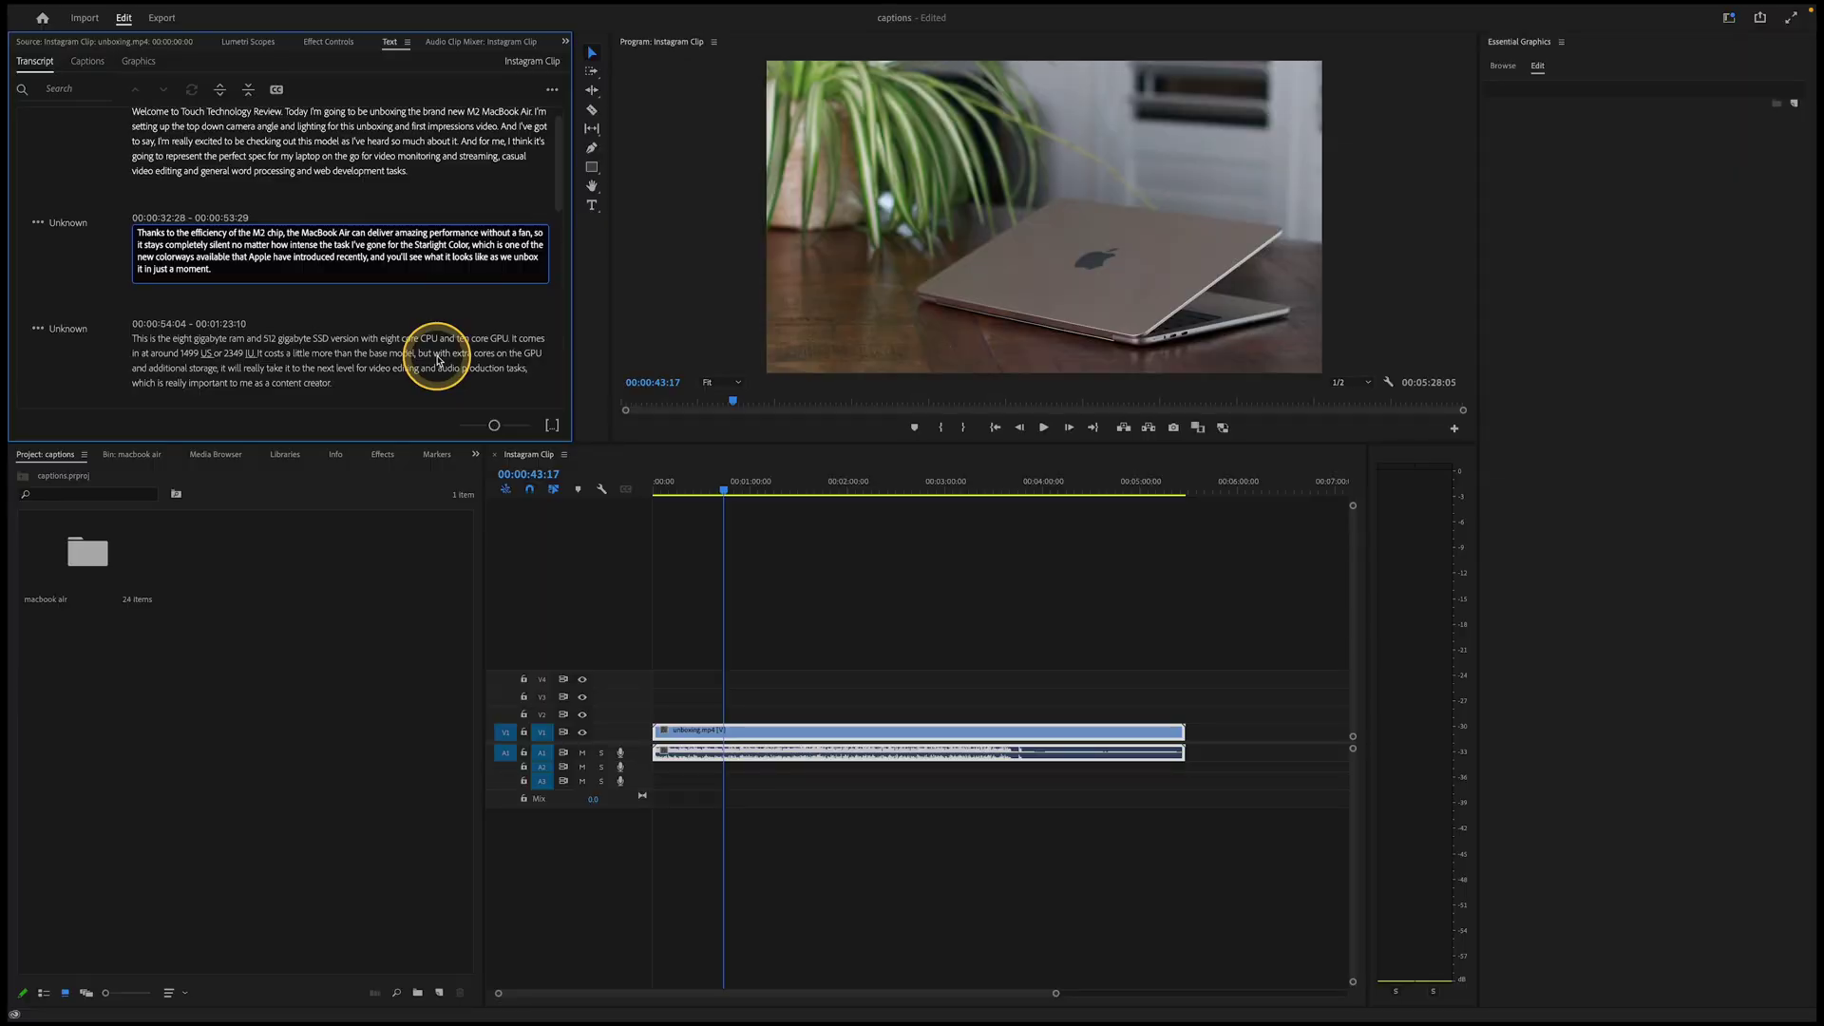
{"action": "scroll", "coordinate": [438, 359], "scroll_direction": "down", "scroll_amount": 10}
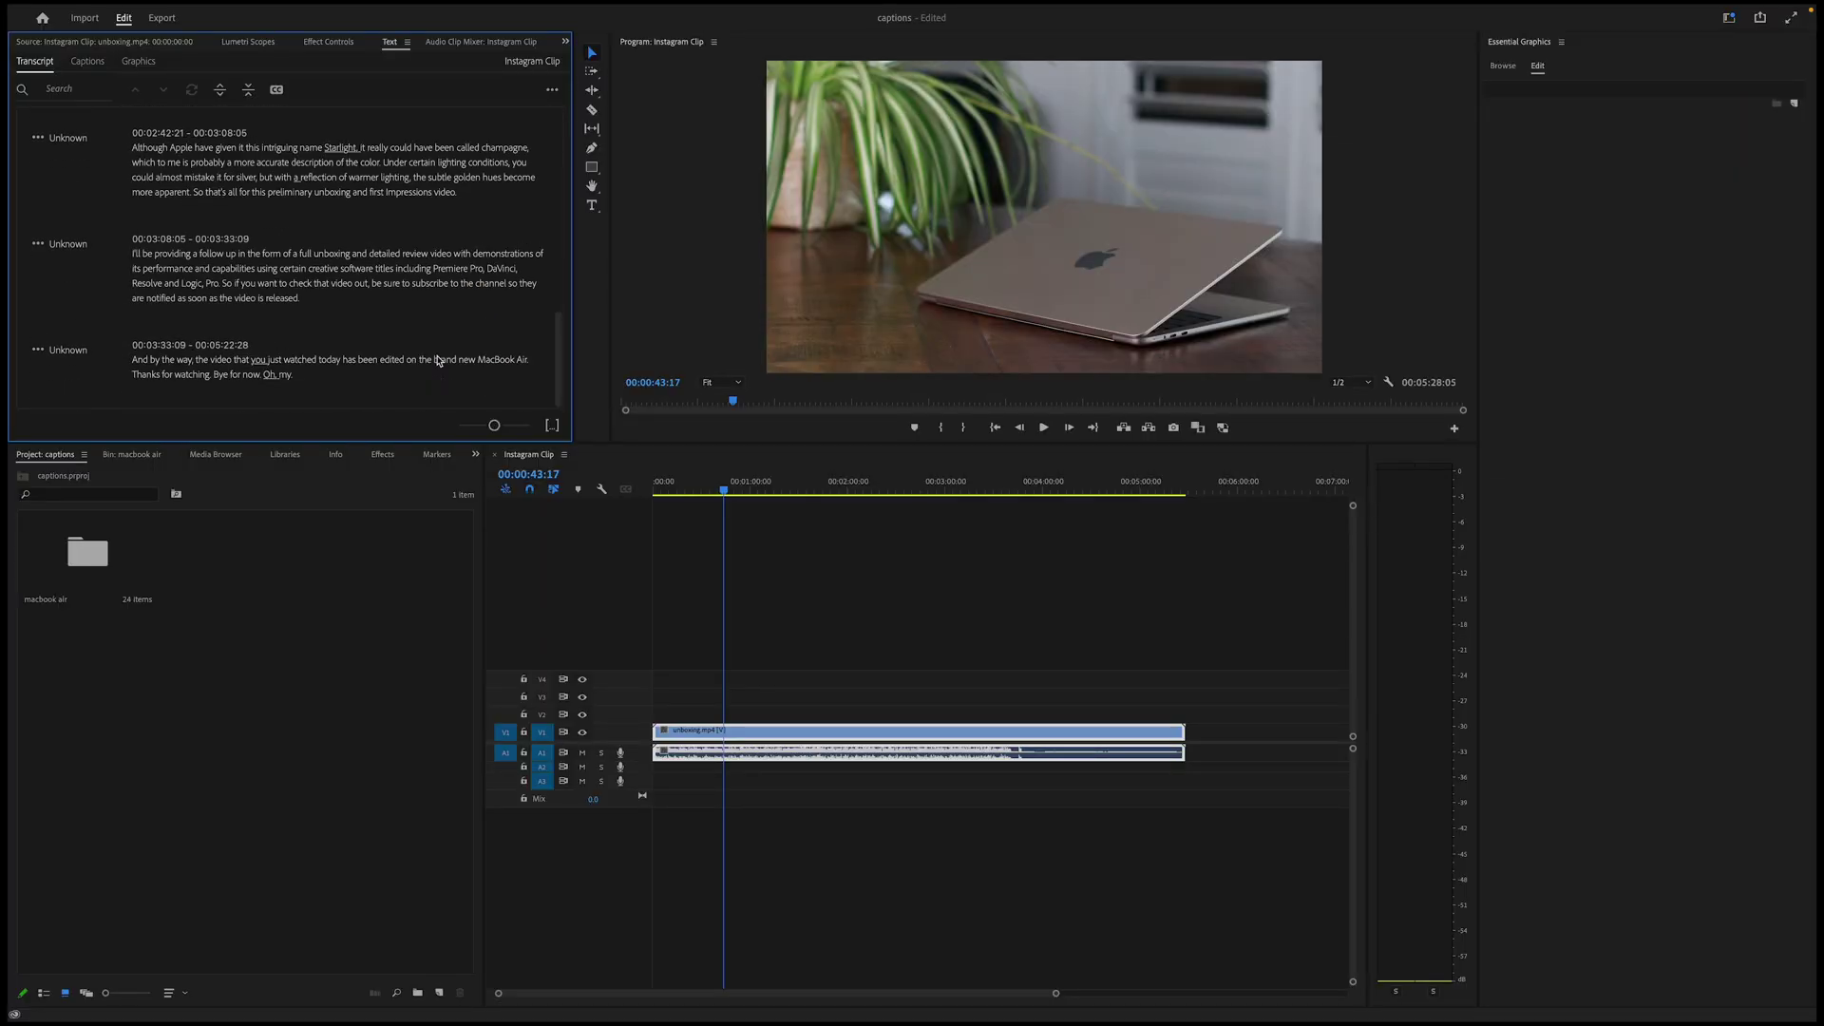
{"action": "left_click", "coordinate": [438, 361]}
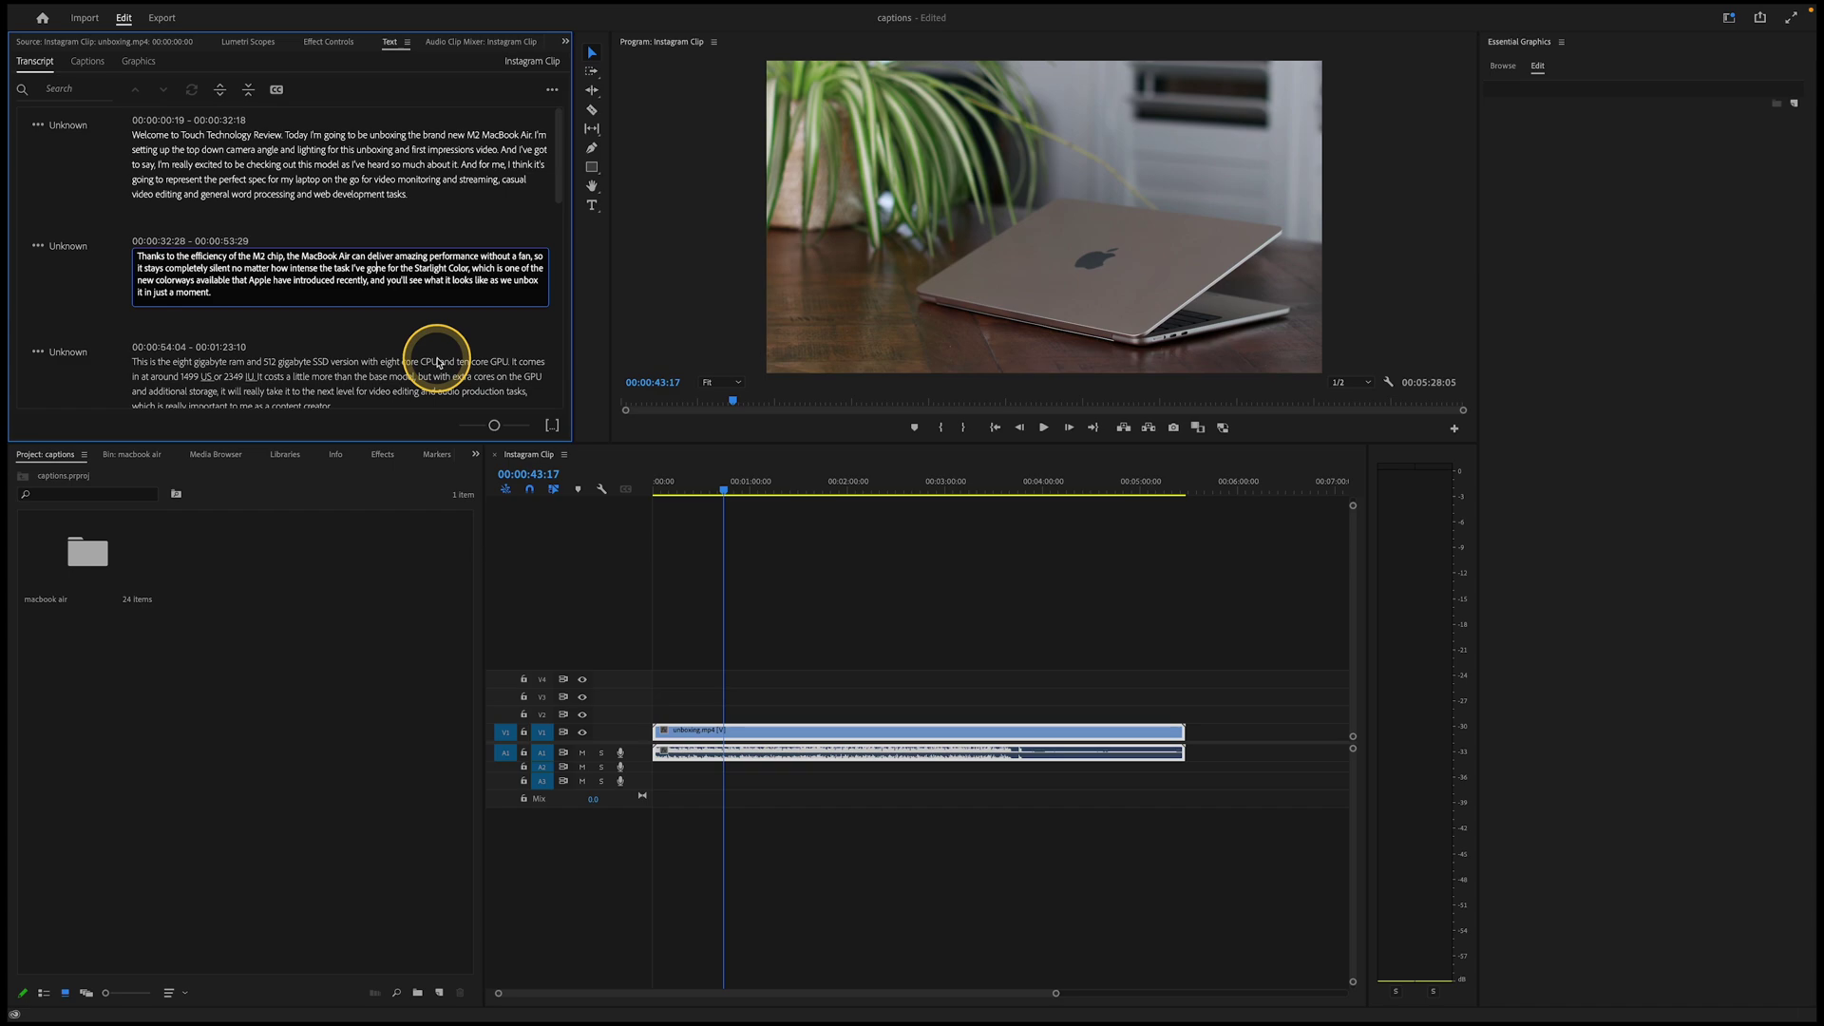
{"action": "left_click", "coordinate": [439, 361]}
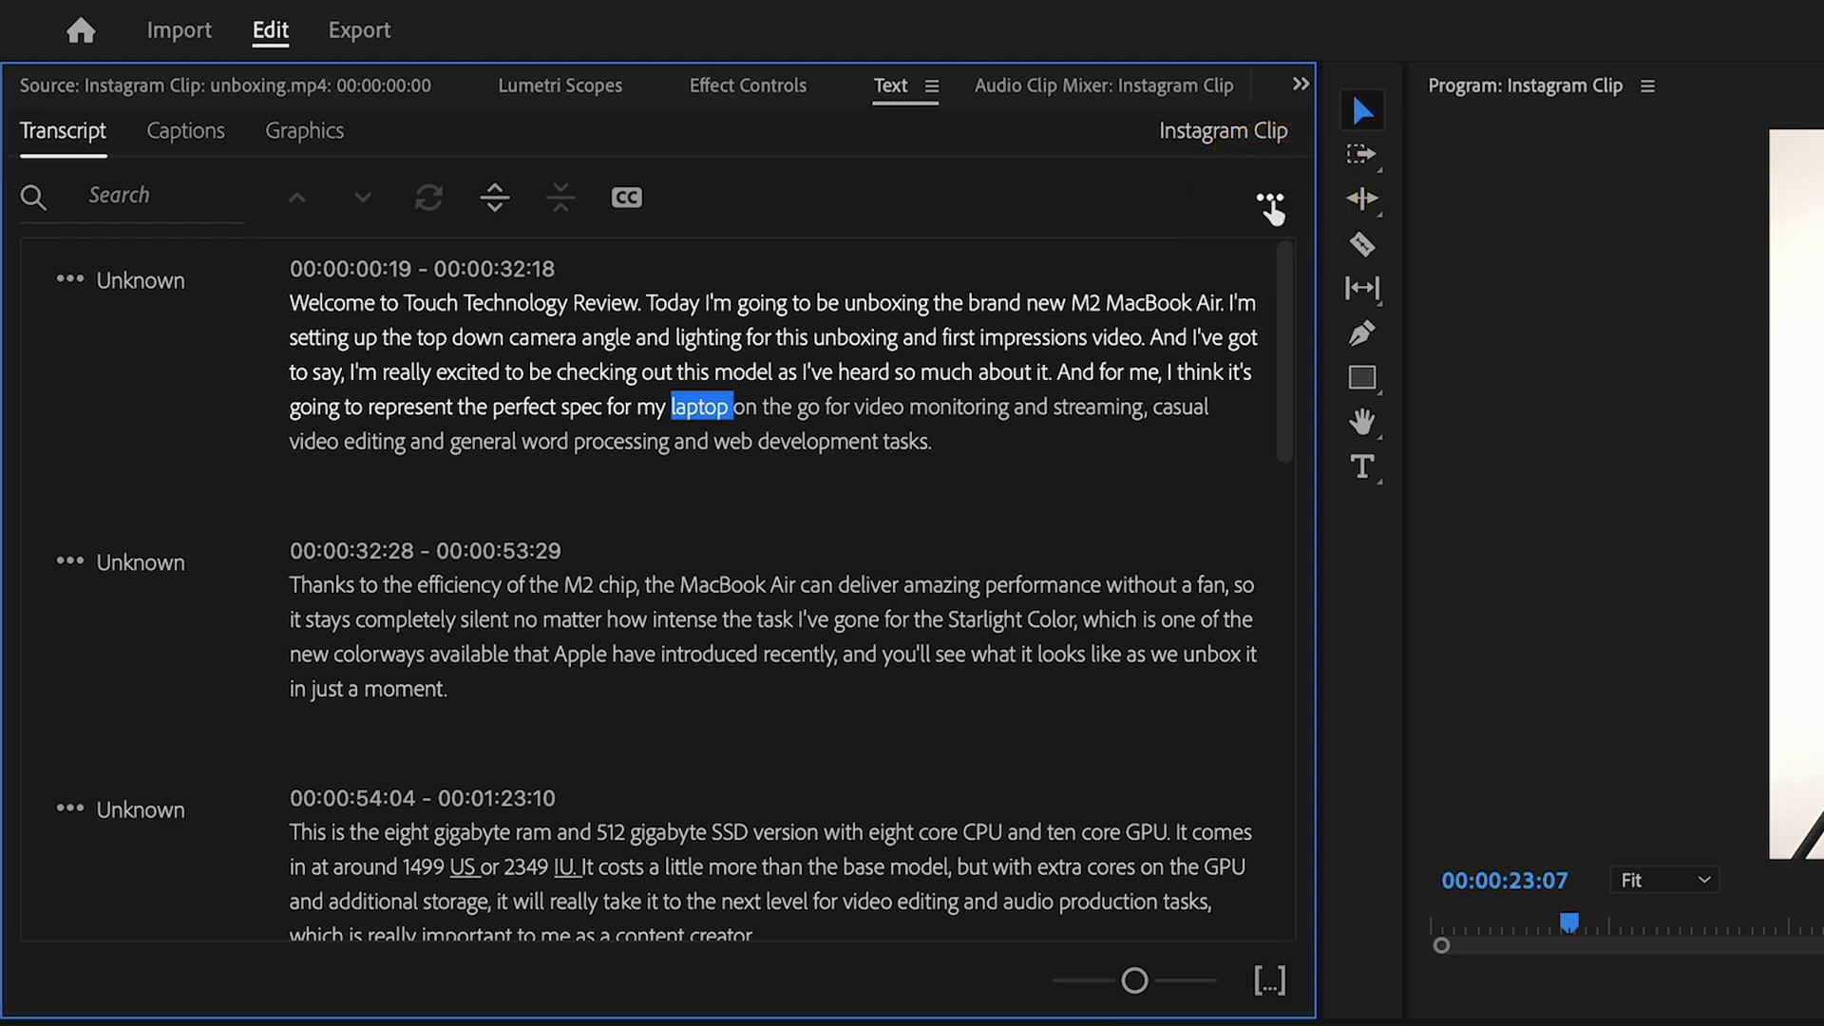
- Create captions from the transcript using the Subtitle default preset
{"action": "left_click", "coordinate": [1271, 203]}
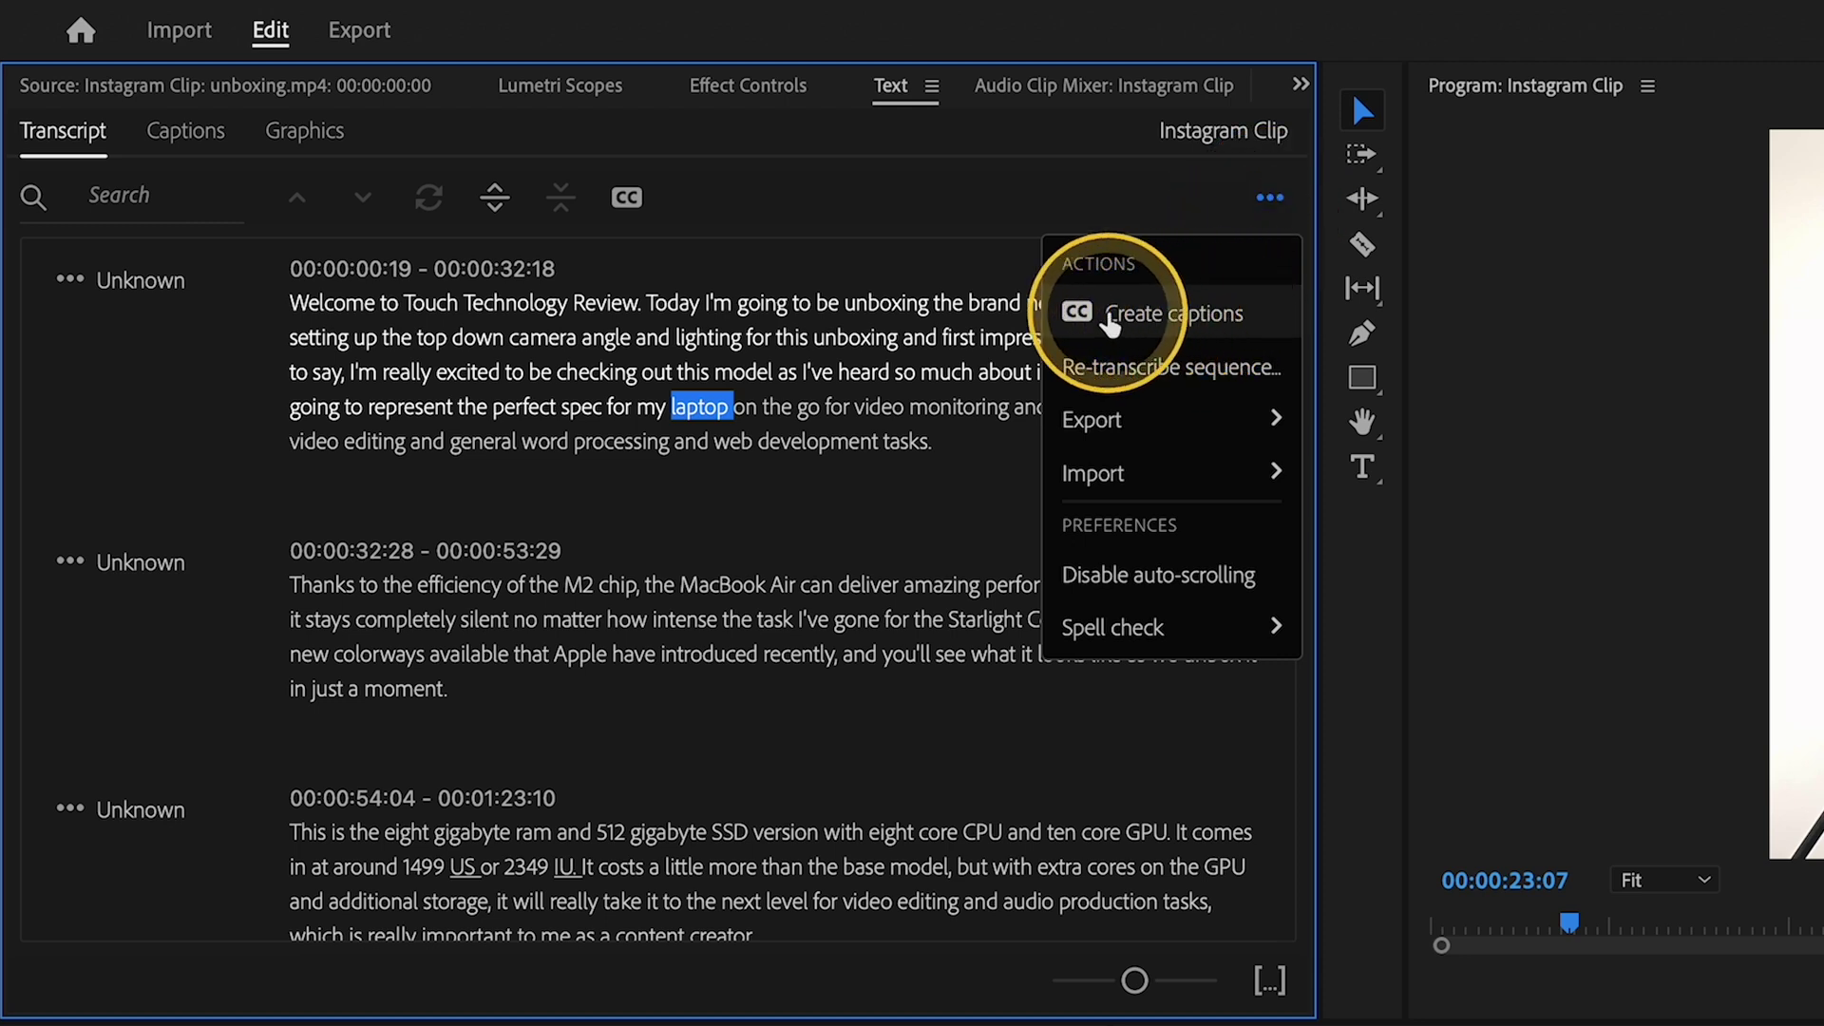
{"action": "left_click", "coordinate": [1207, 321]}
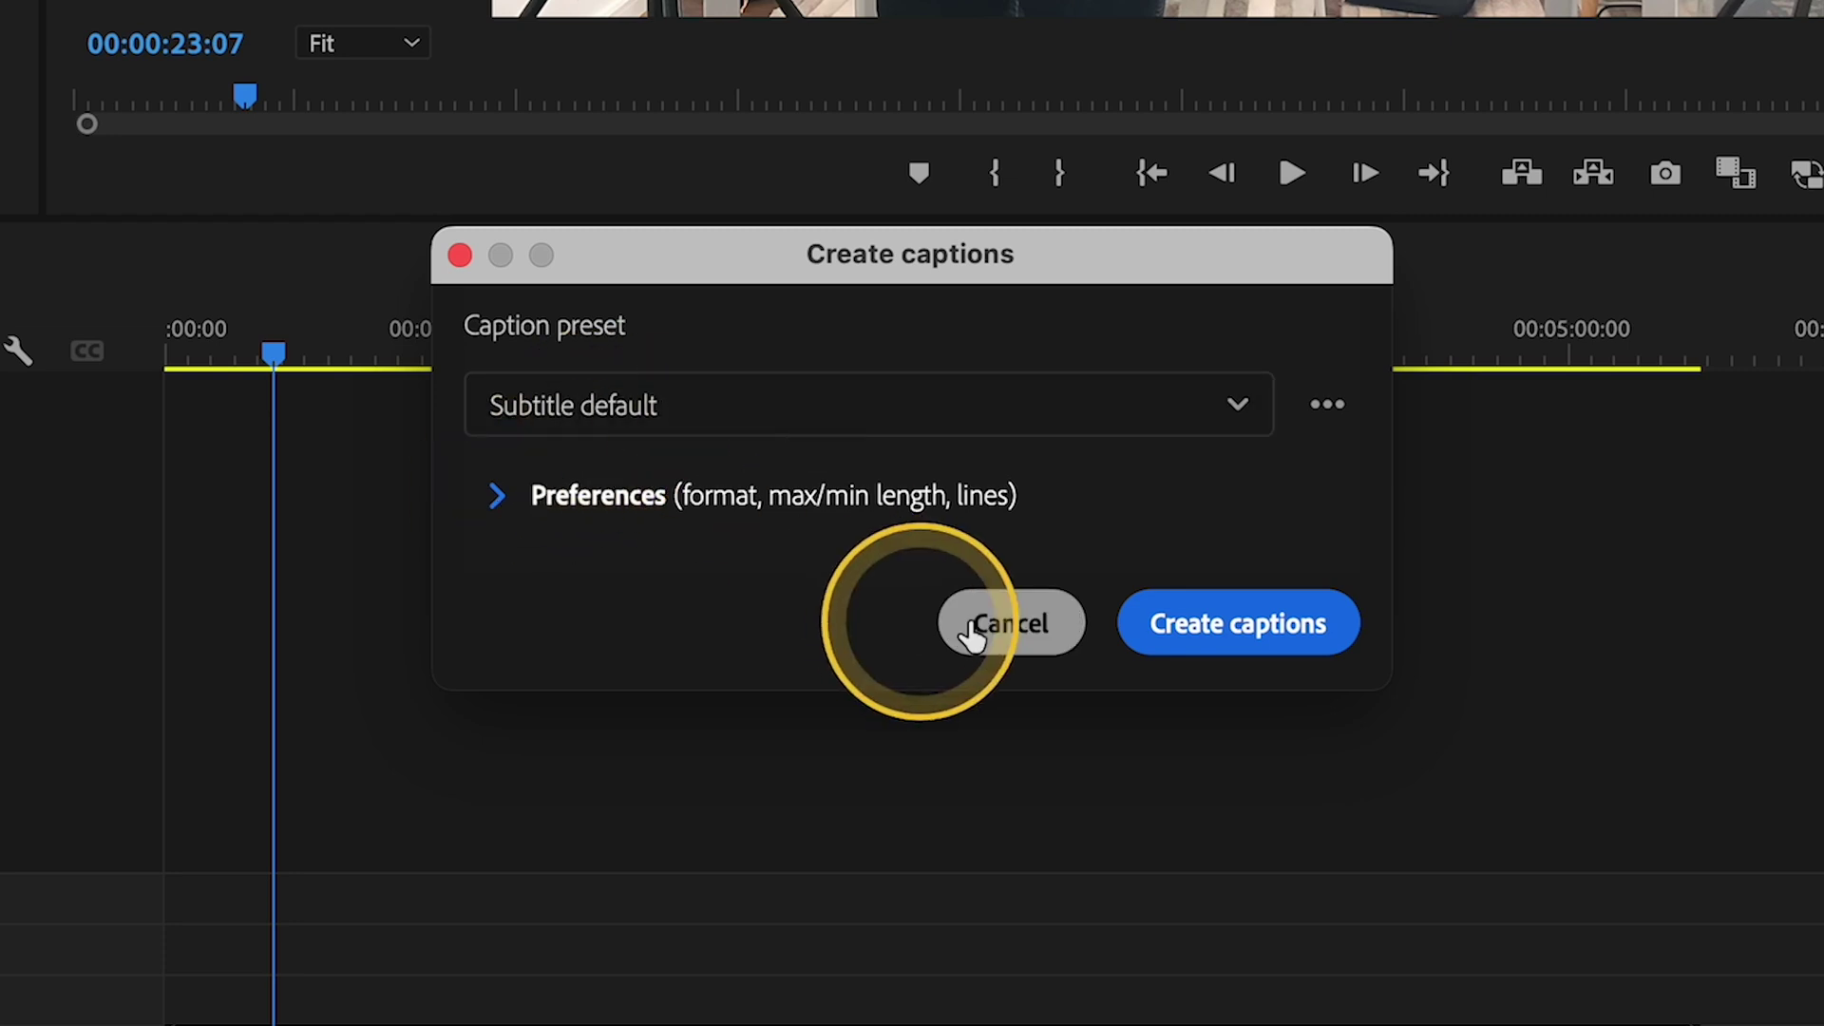
{"action": "left_click", "coordinate": [1279, 646]}
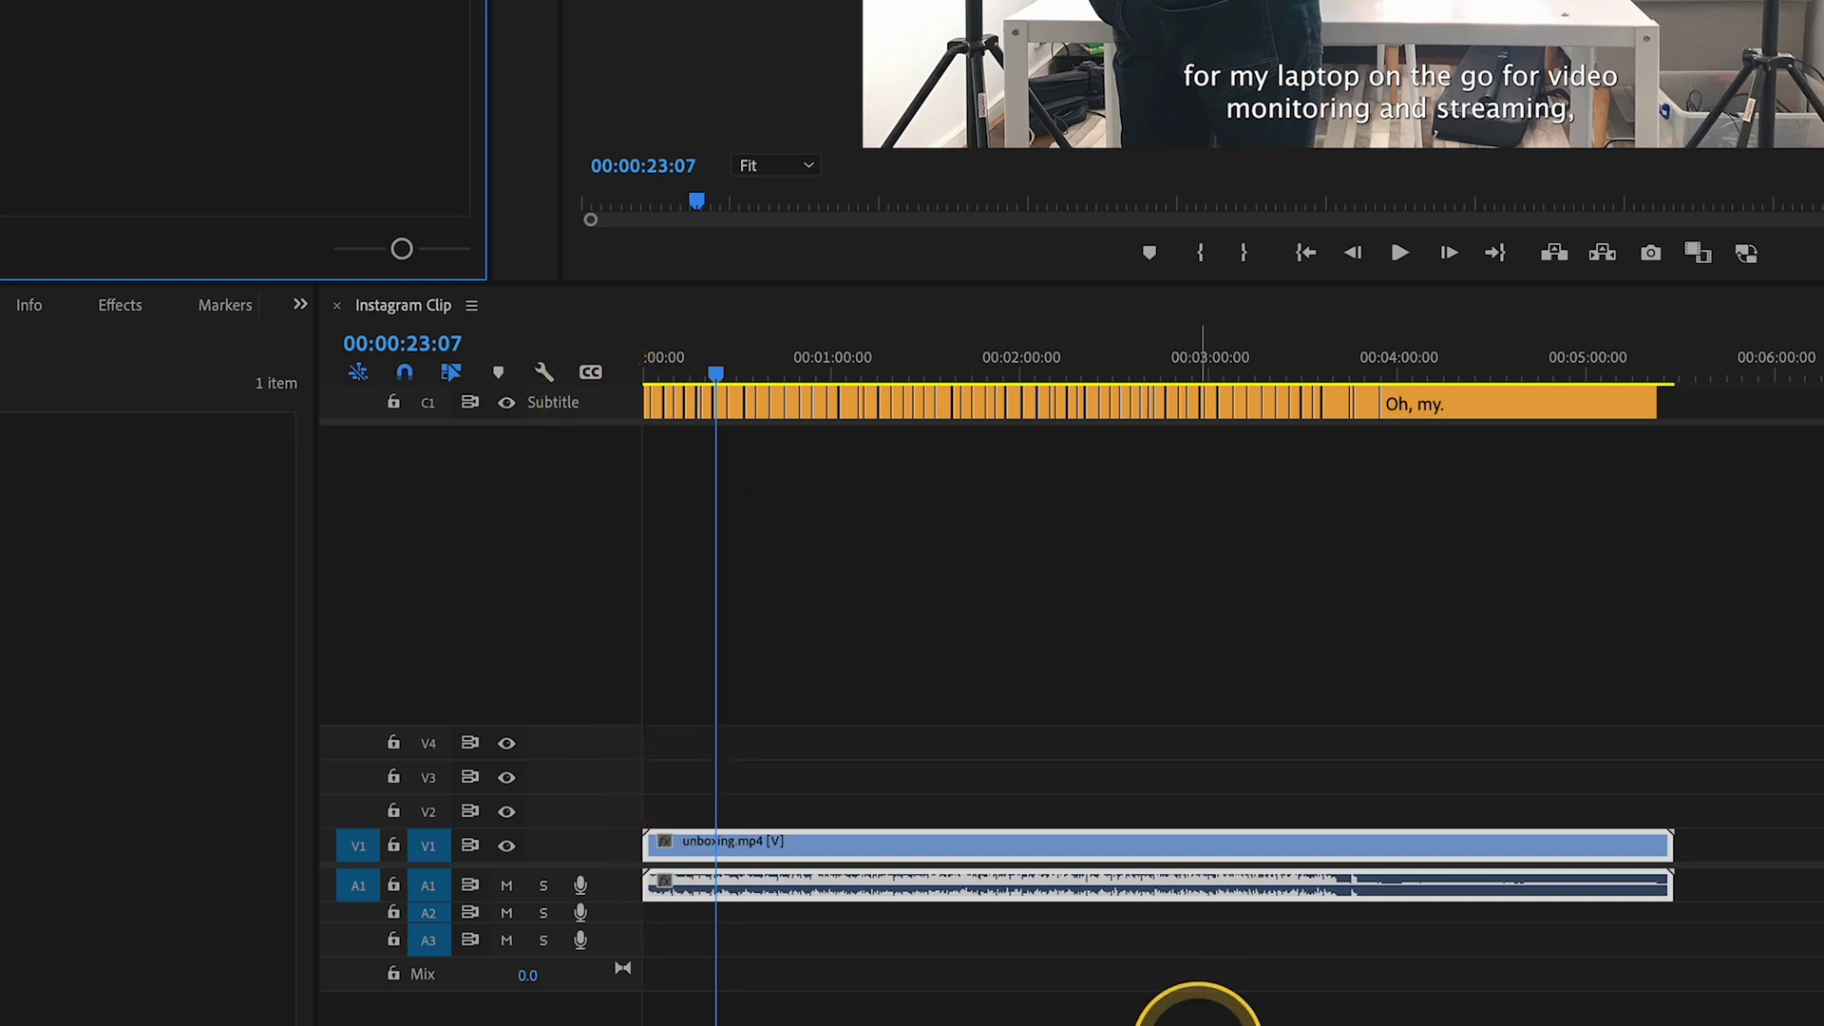
- Examine the caption segments on the subtitle track, starting with the first one, "Welcome to Touch Technology Review."
{"action": "key", "text": "minus"}
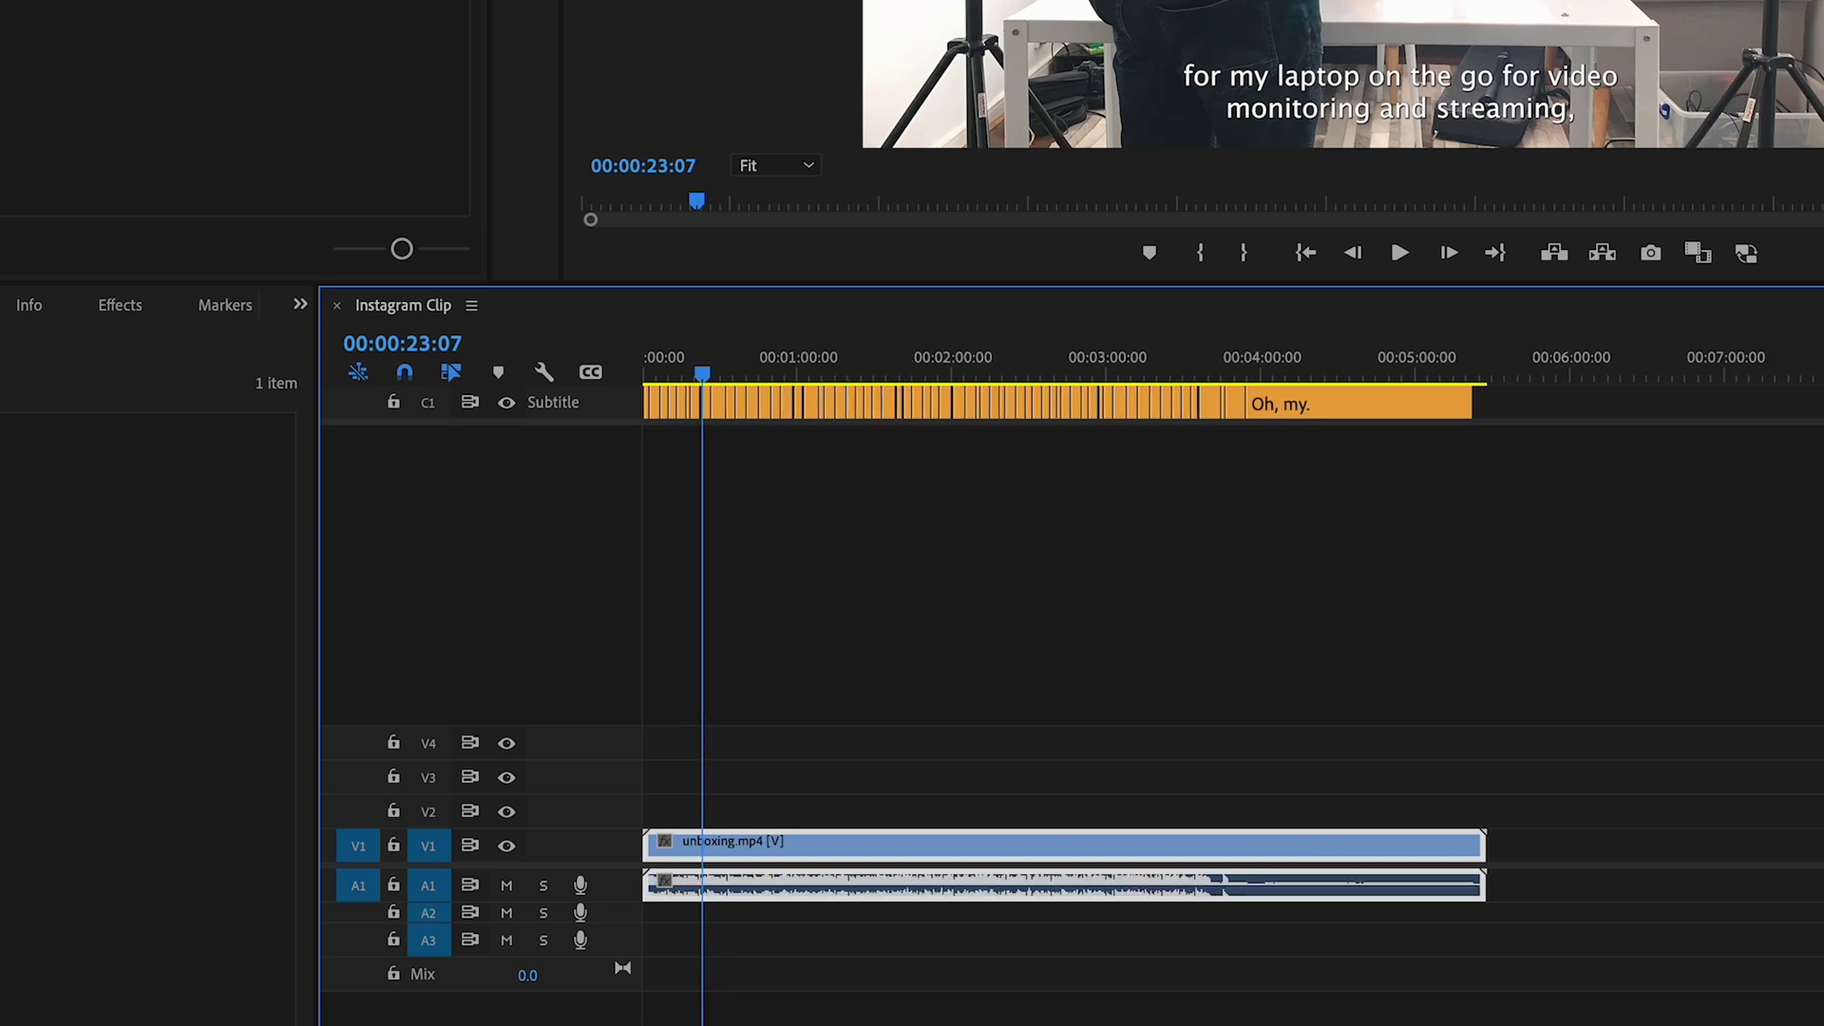
{"action": "key", "text": "equal"}
{"action": "key", "text": "equal"}
{"action": "key", "text": "equal"}
{"action": "key", "text": "equal"}
{"action": "key", "text": "equal"}
{"action": "key", "text": "equal"}
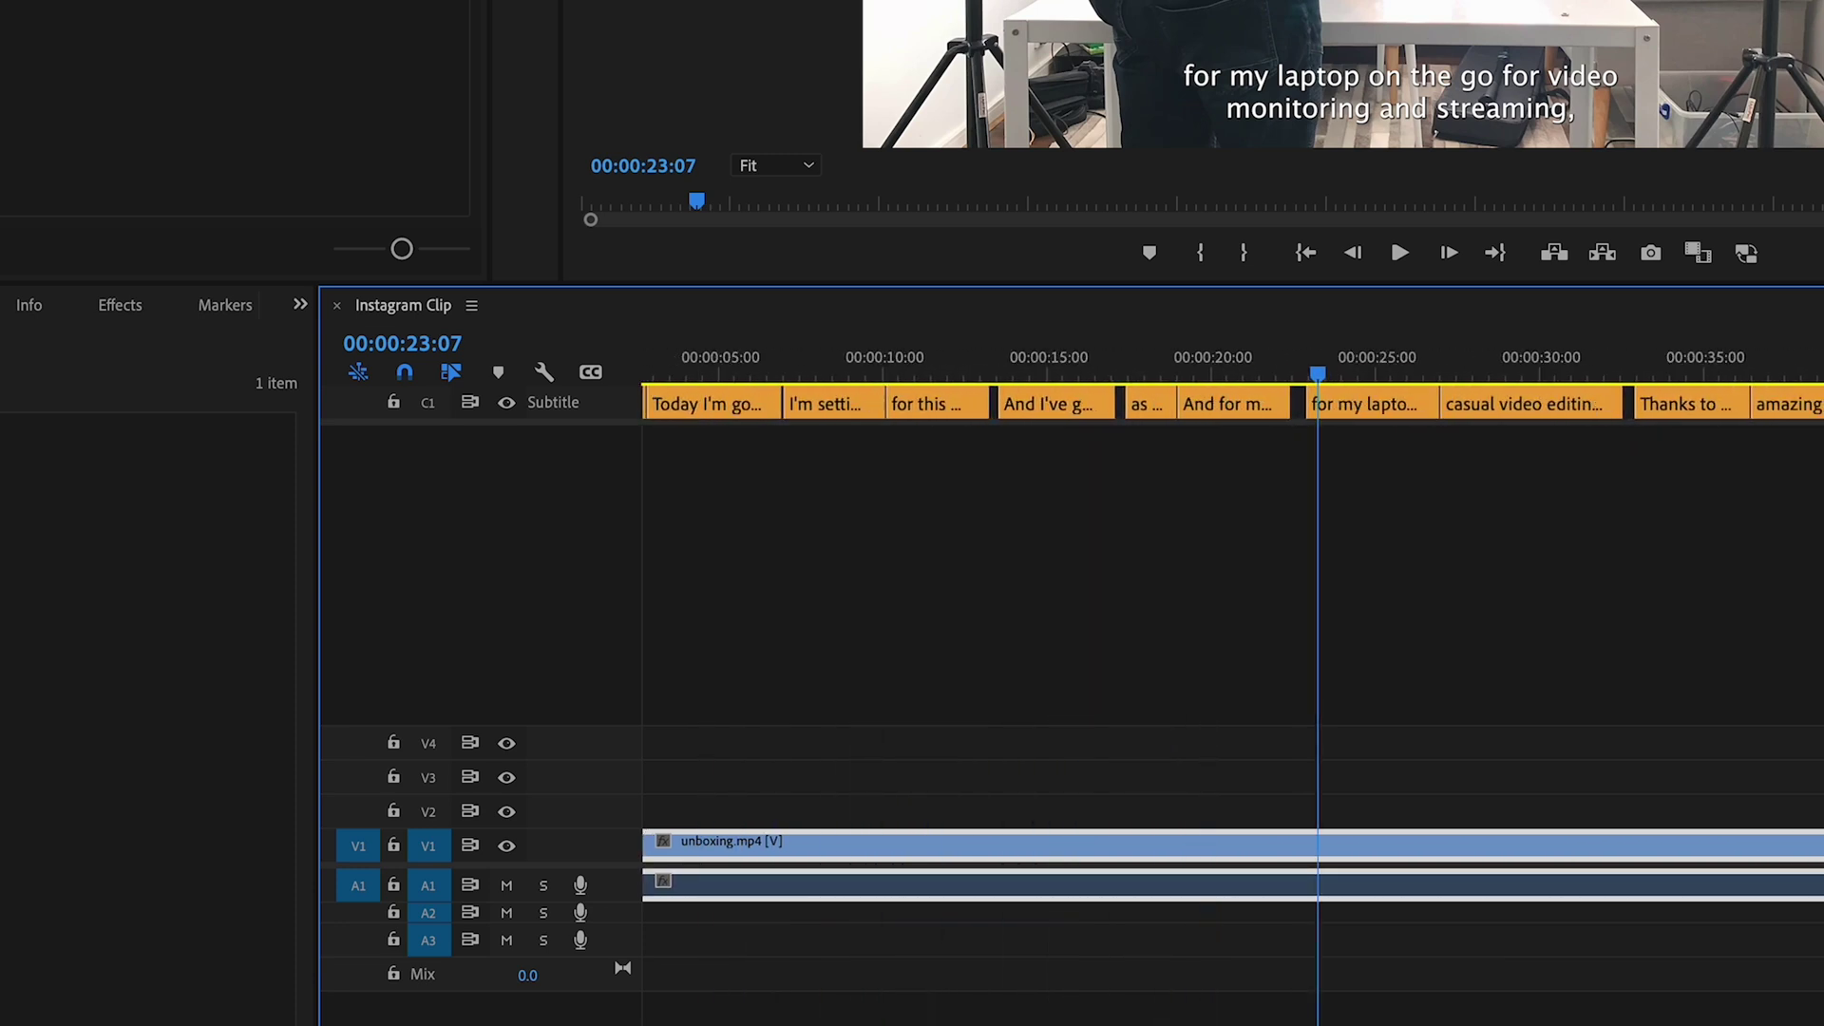
{"action": "key", "text": "minus"}
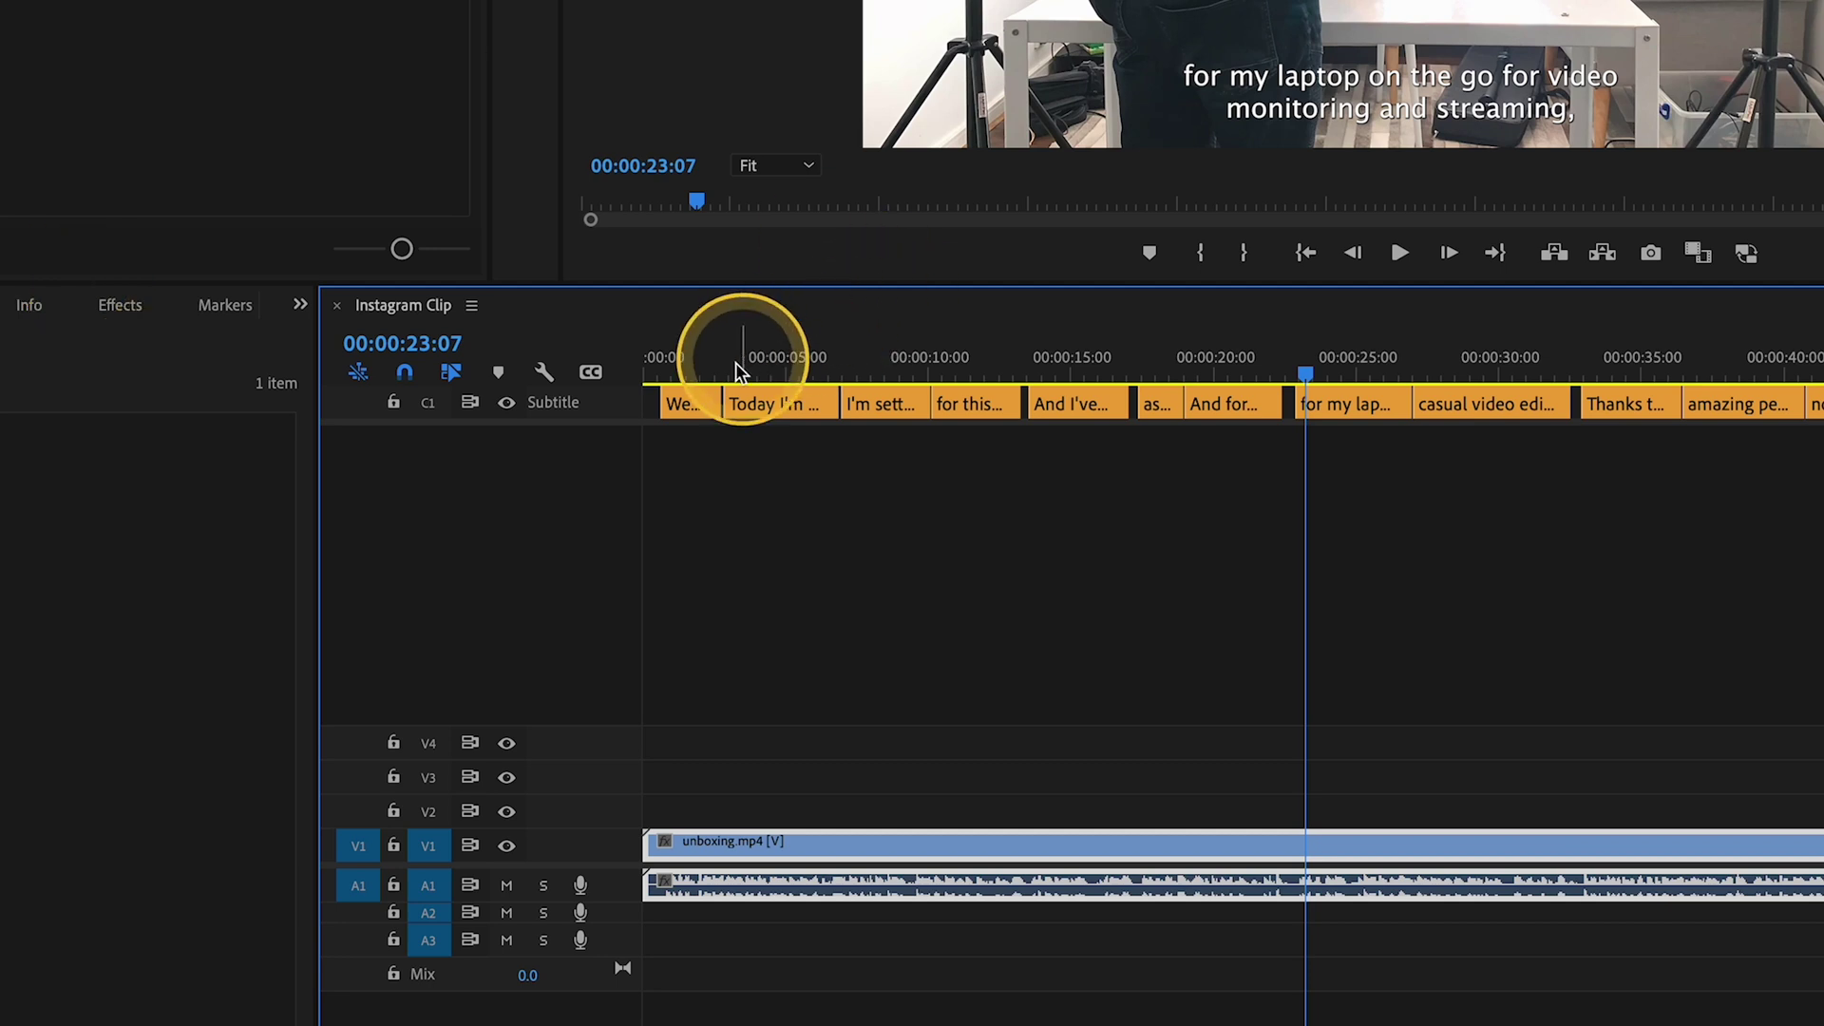
{"action": "left_click", "coordinate": [671, 359]}
{"action": "left_click", "coordinate": [689, 406]}
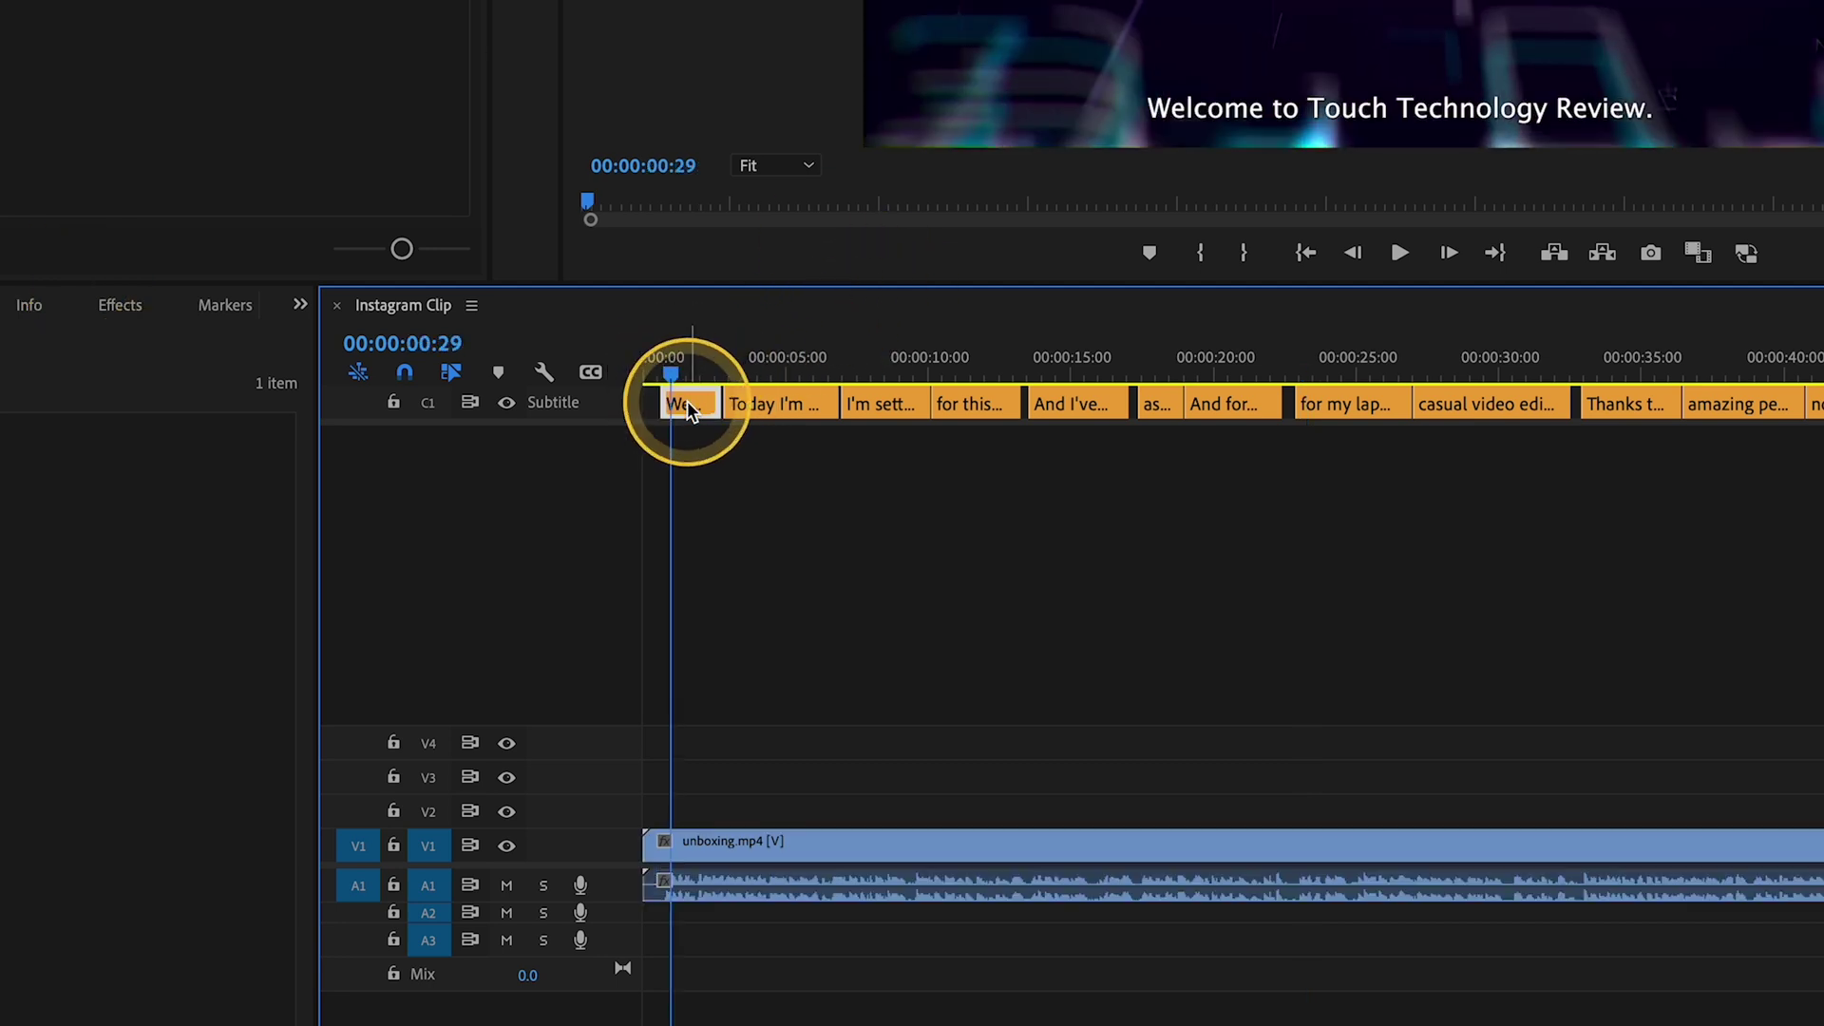
- Select the subtitle segment "is one of the new colorways available that Apple have introduced recently," and place the playhead on it
{"action": "left_click", "coordinate": [791, 363]}
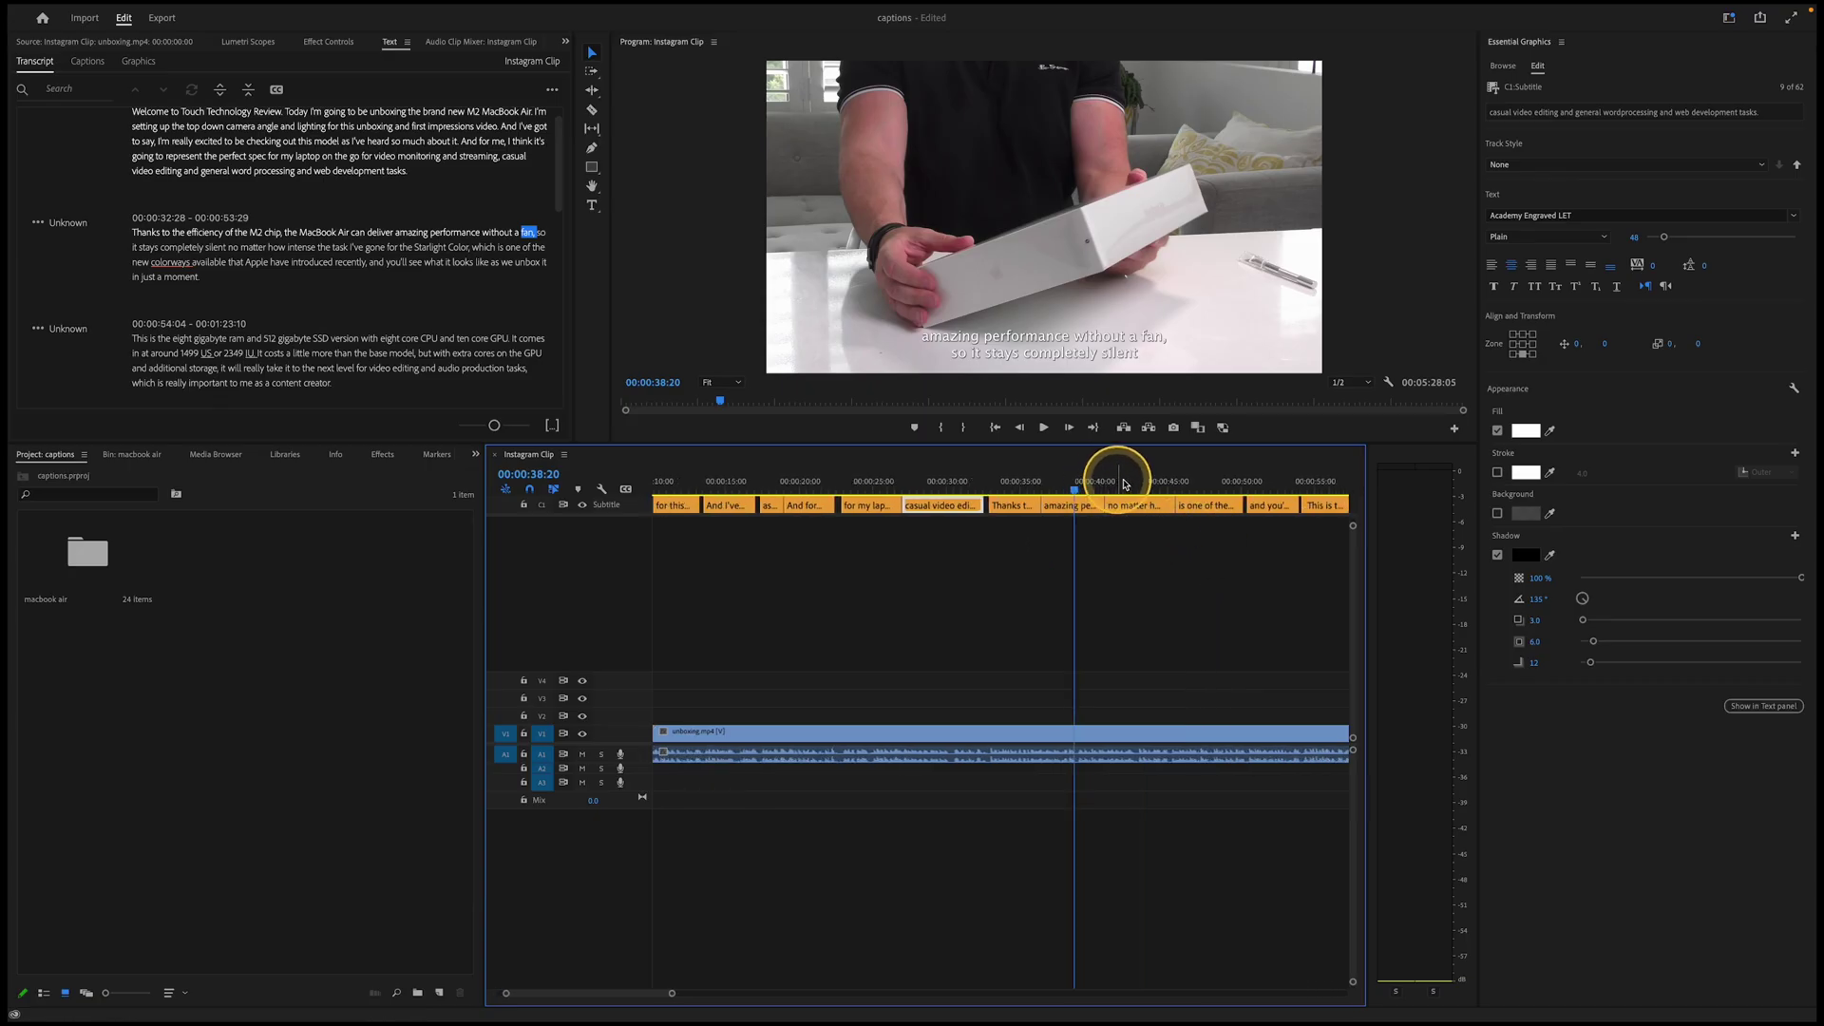
{"action": "left_click", "coordinate": [1185, 501]}
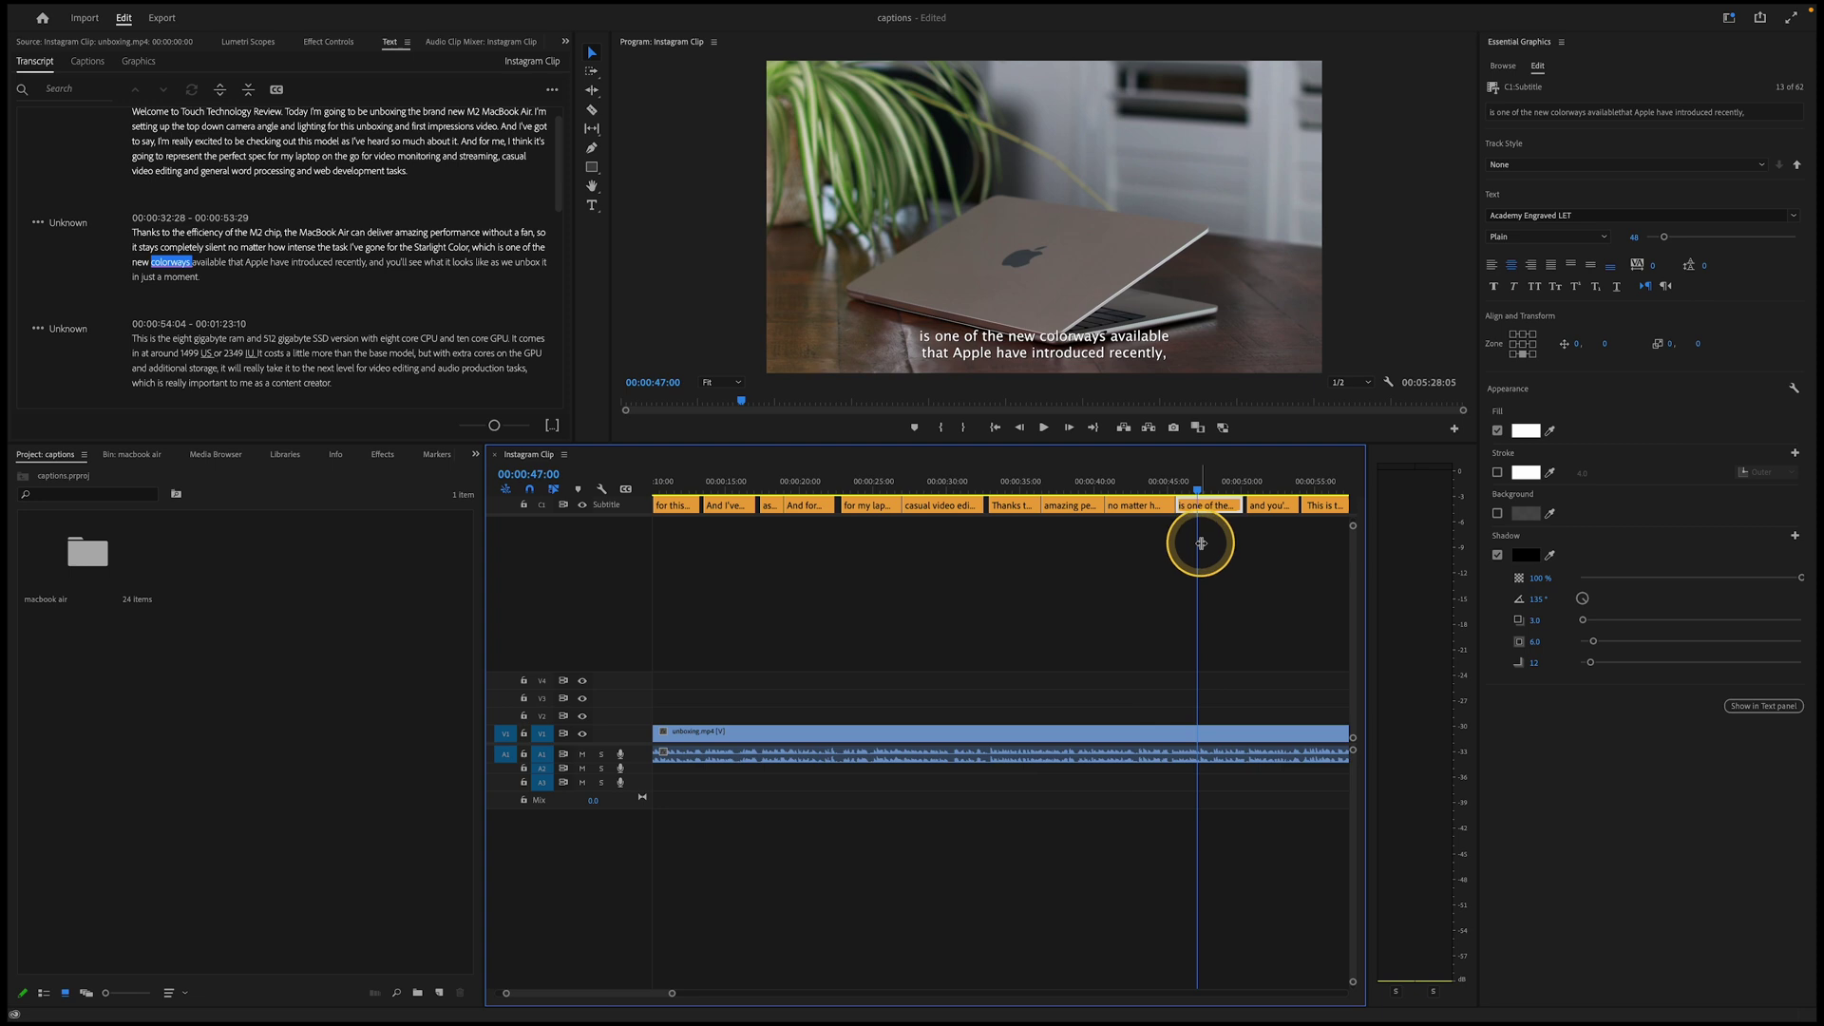
{"action": "scroll", "coordinate": [1202, 547], "scroll_direction": "right", "scroll_amount": 3}
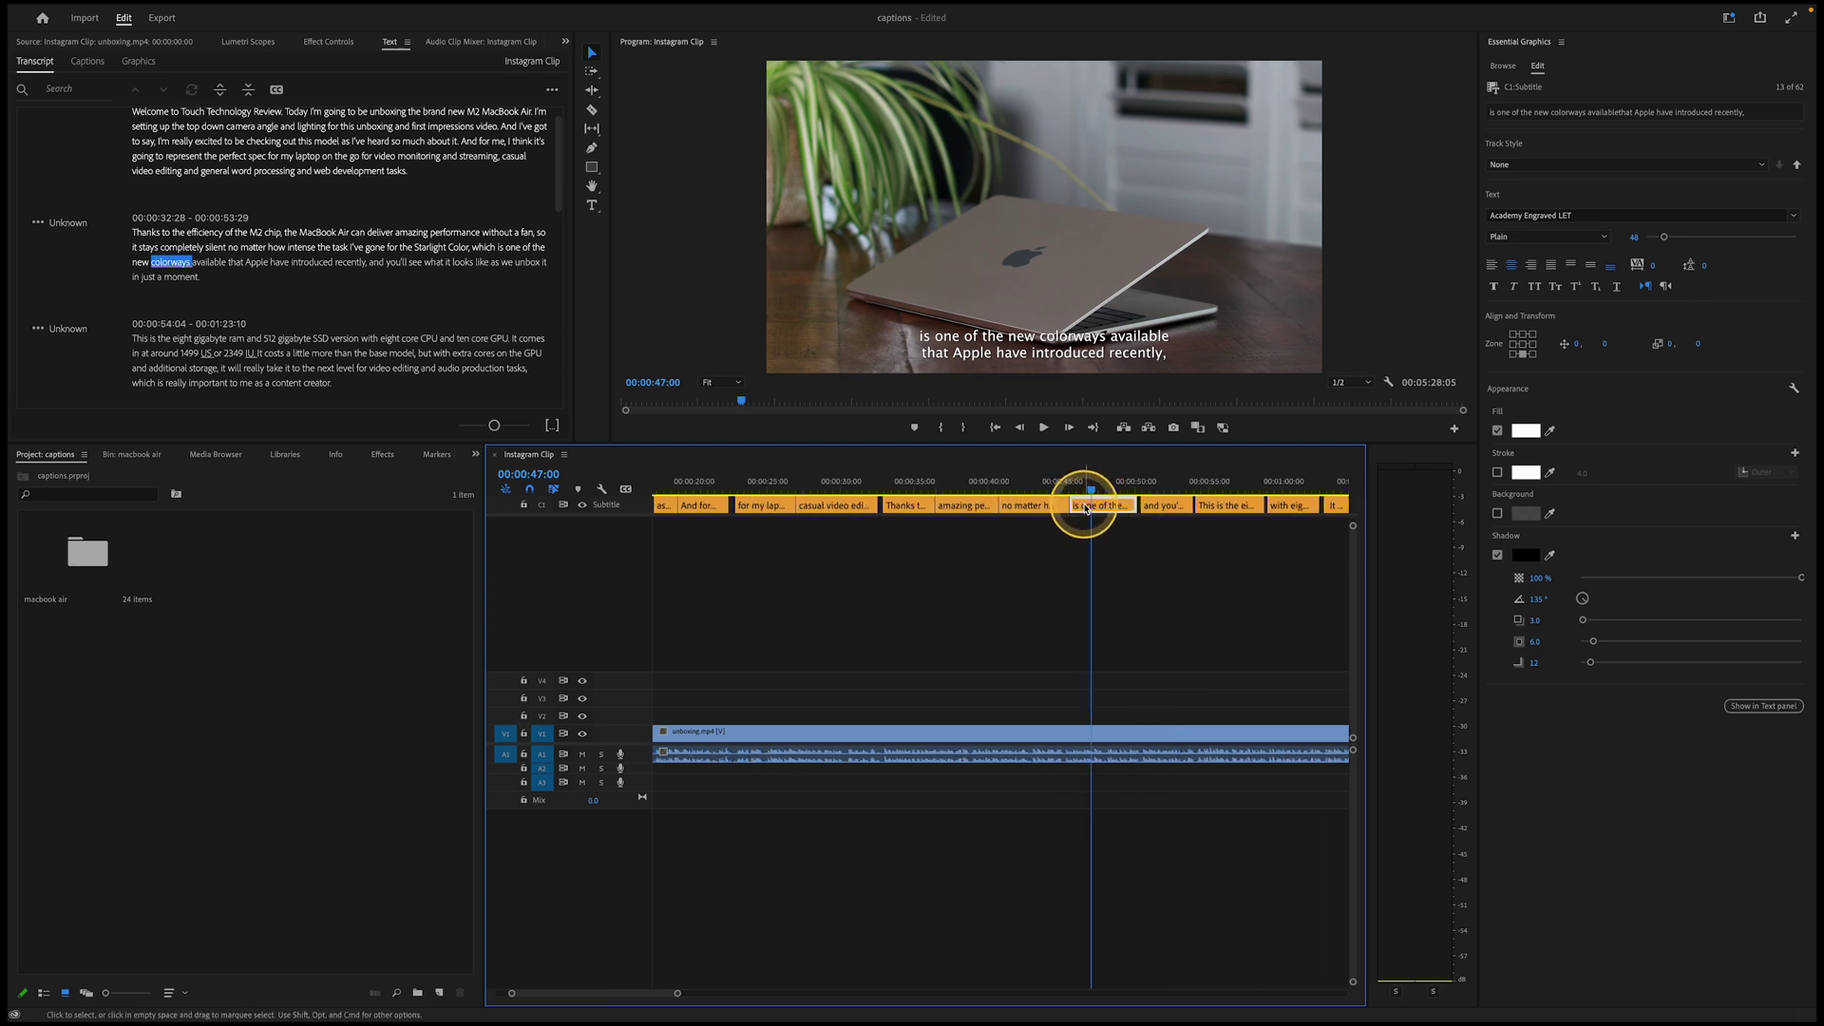
{"action": "left_click_drag", "start_coordinate": [1088, 510], "coordinate": [1088, 508]}
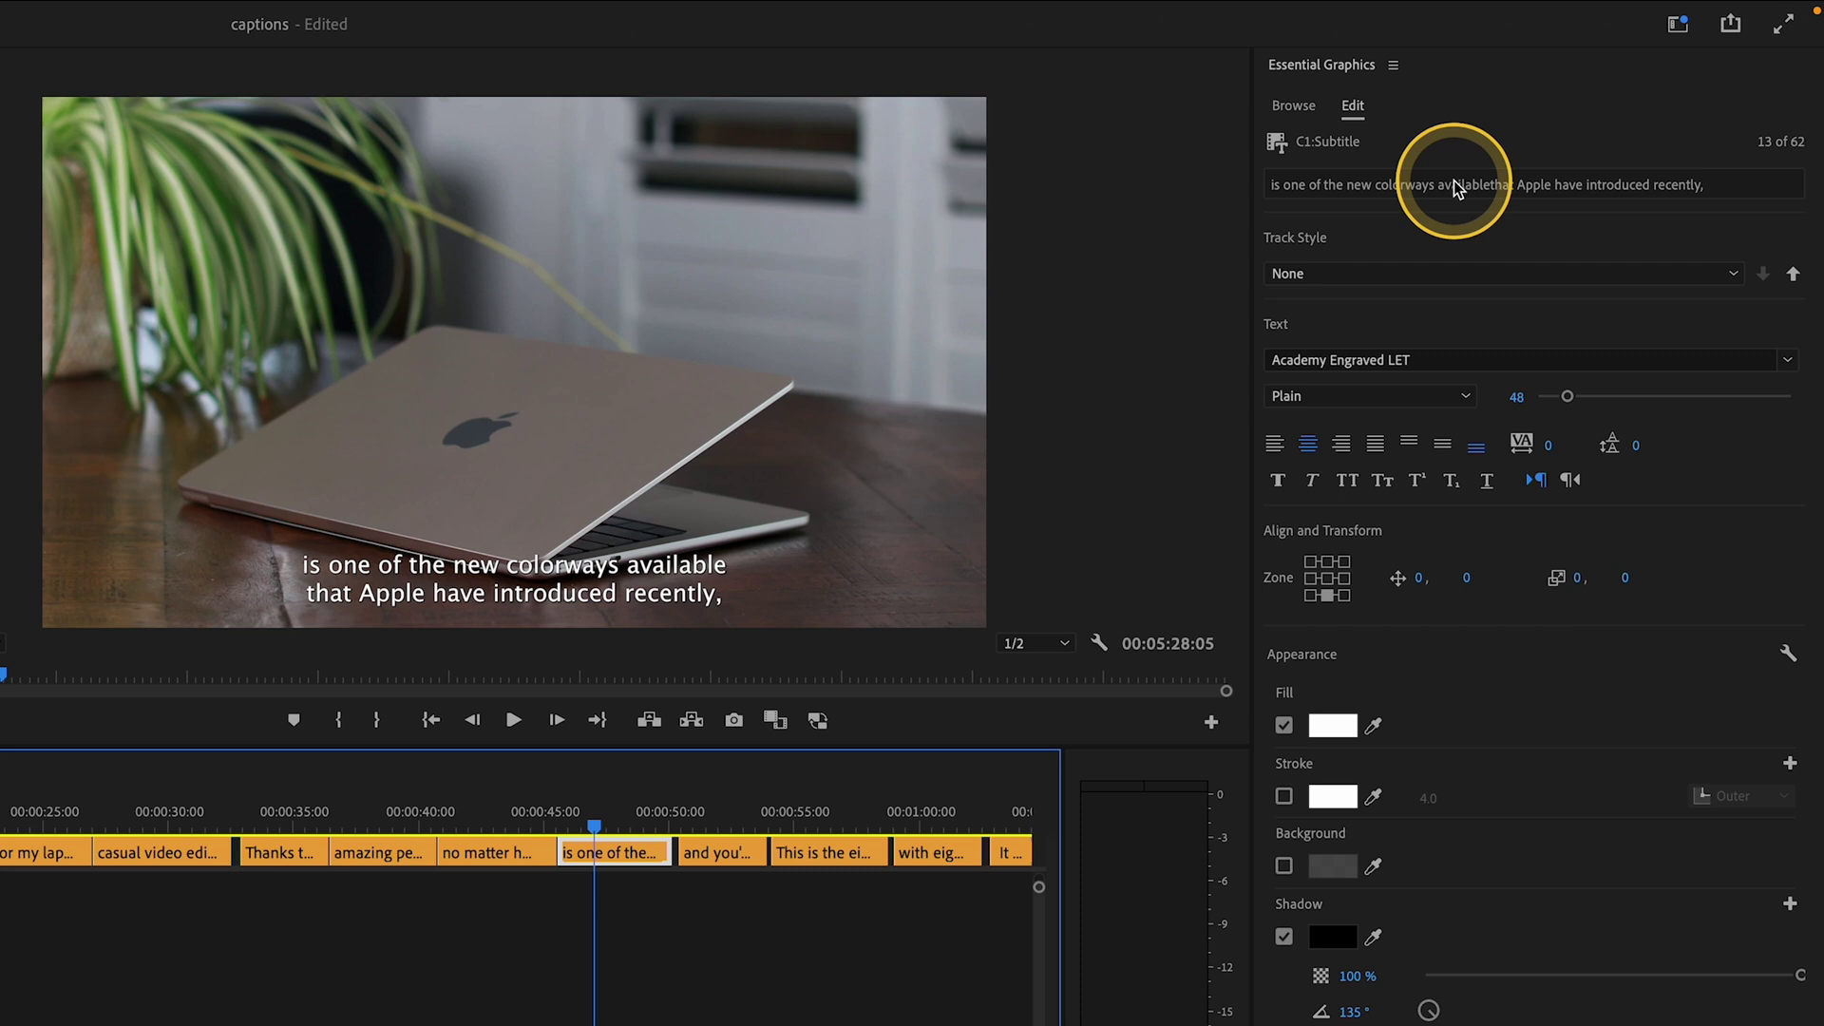
- Try the middle-centre and top-centre zones for the selected caption and return it to the bottom-centre zone
{"action": "left_click", "coordinate": [1453, 275]}
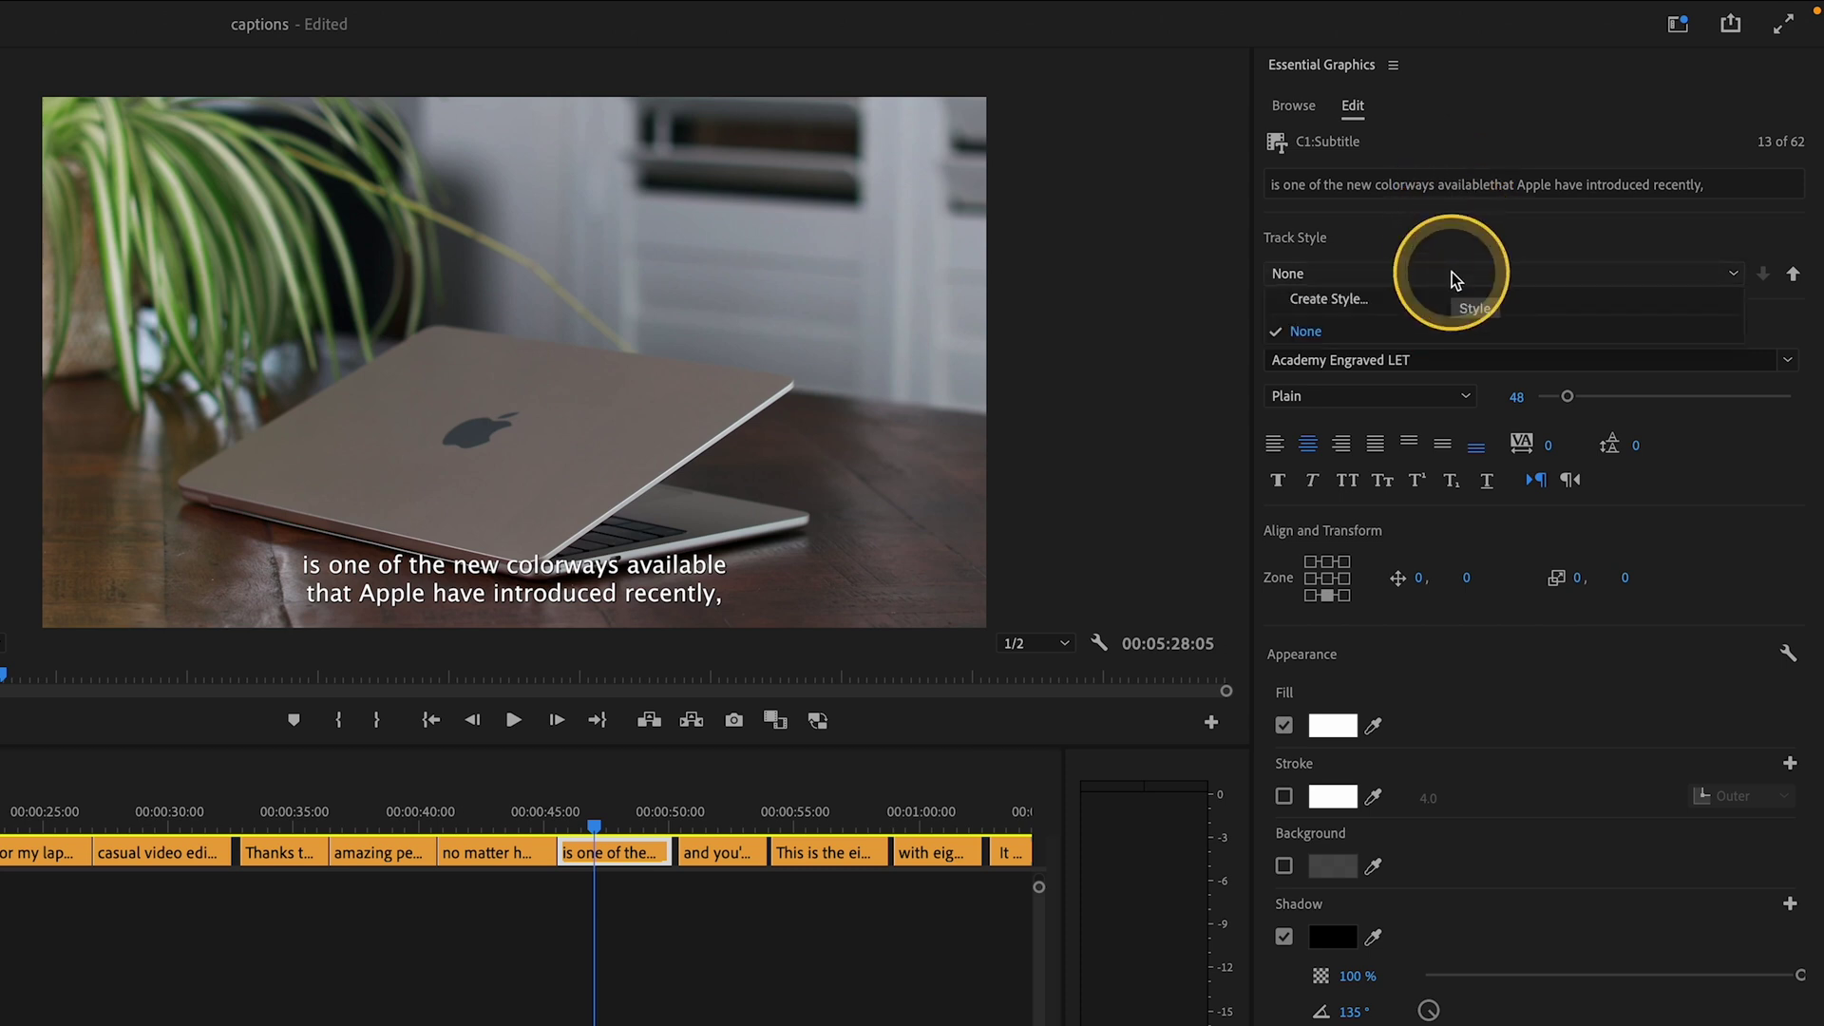
{"action": "left_click", "coordinate": [1457, 217]}
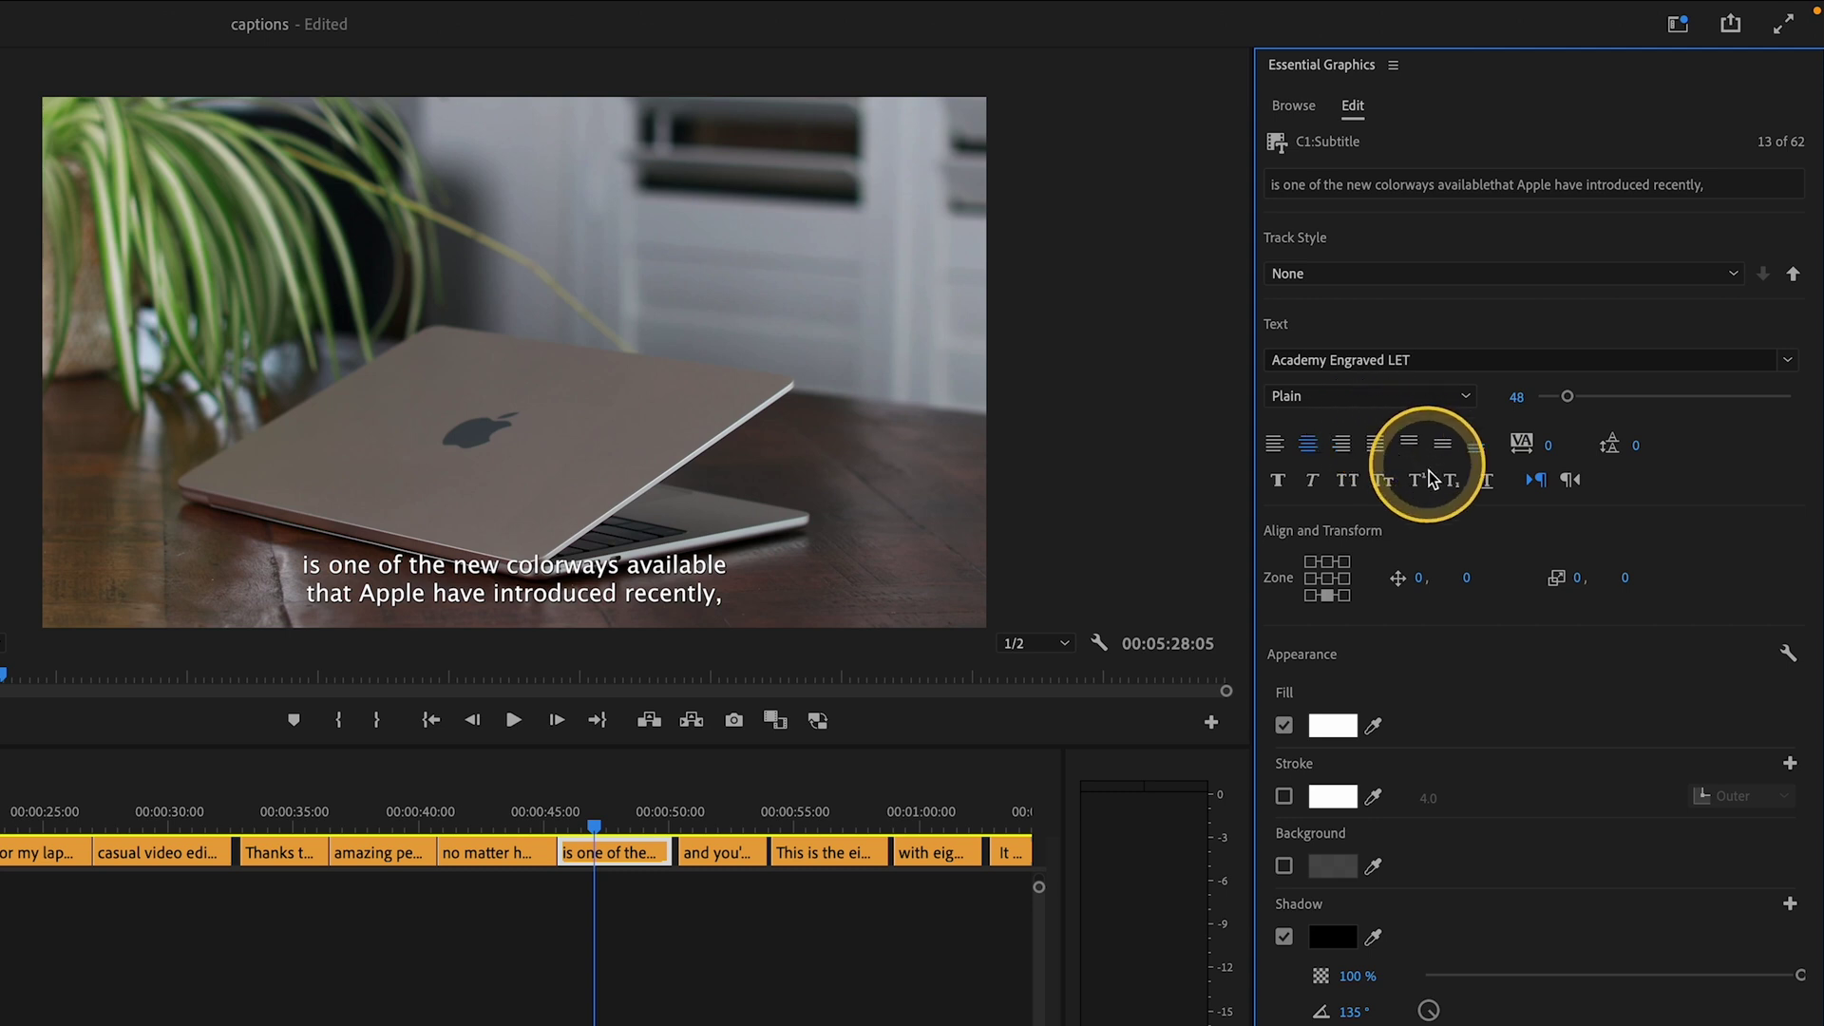
{"action": "left_click", "coordinate": [1330, 575]}
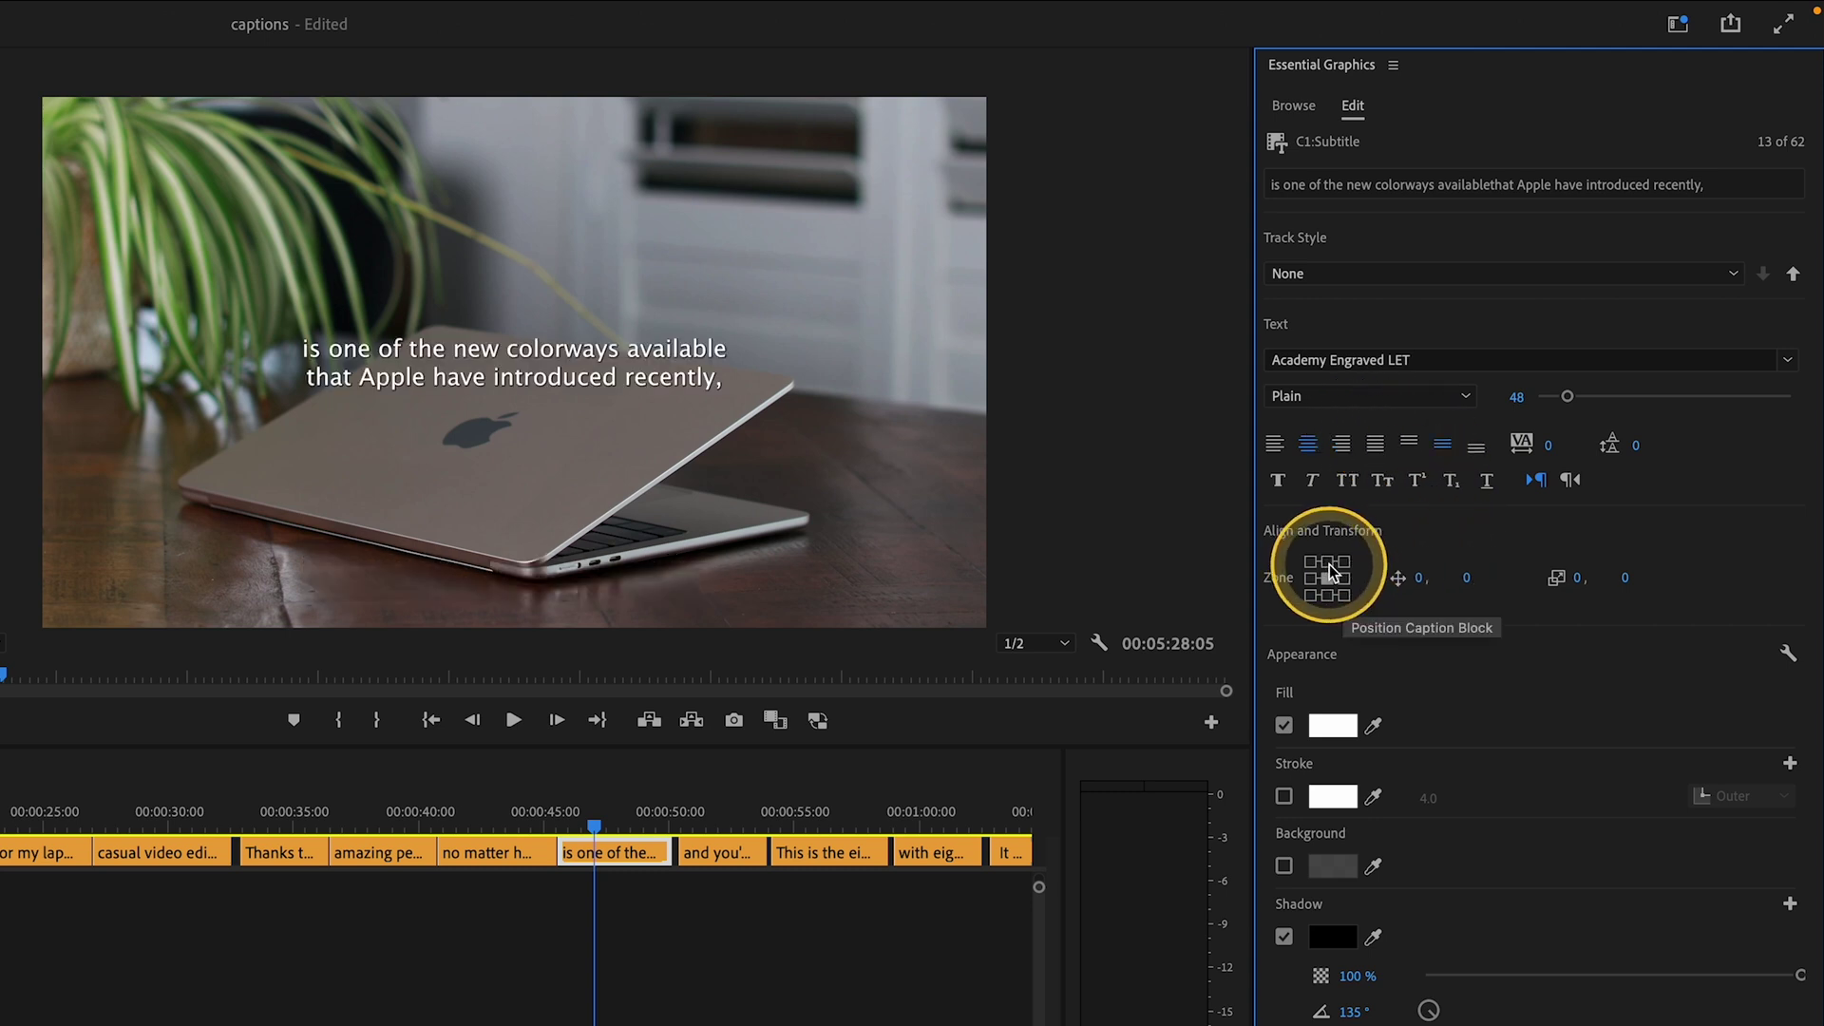
{"action": "left_click", "coordinate": [1327, 562]}
{"action": "left_click", "coordinate": [1327, 578]}
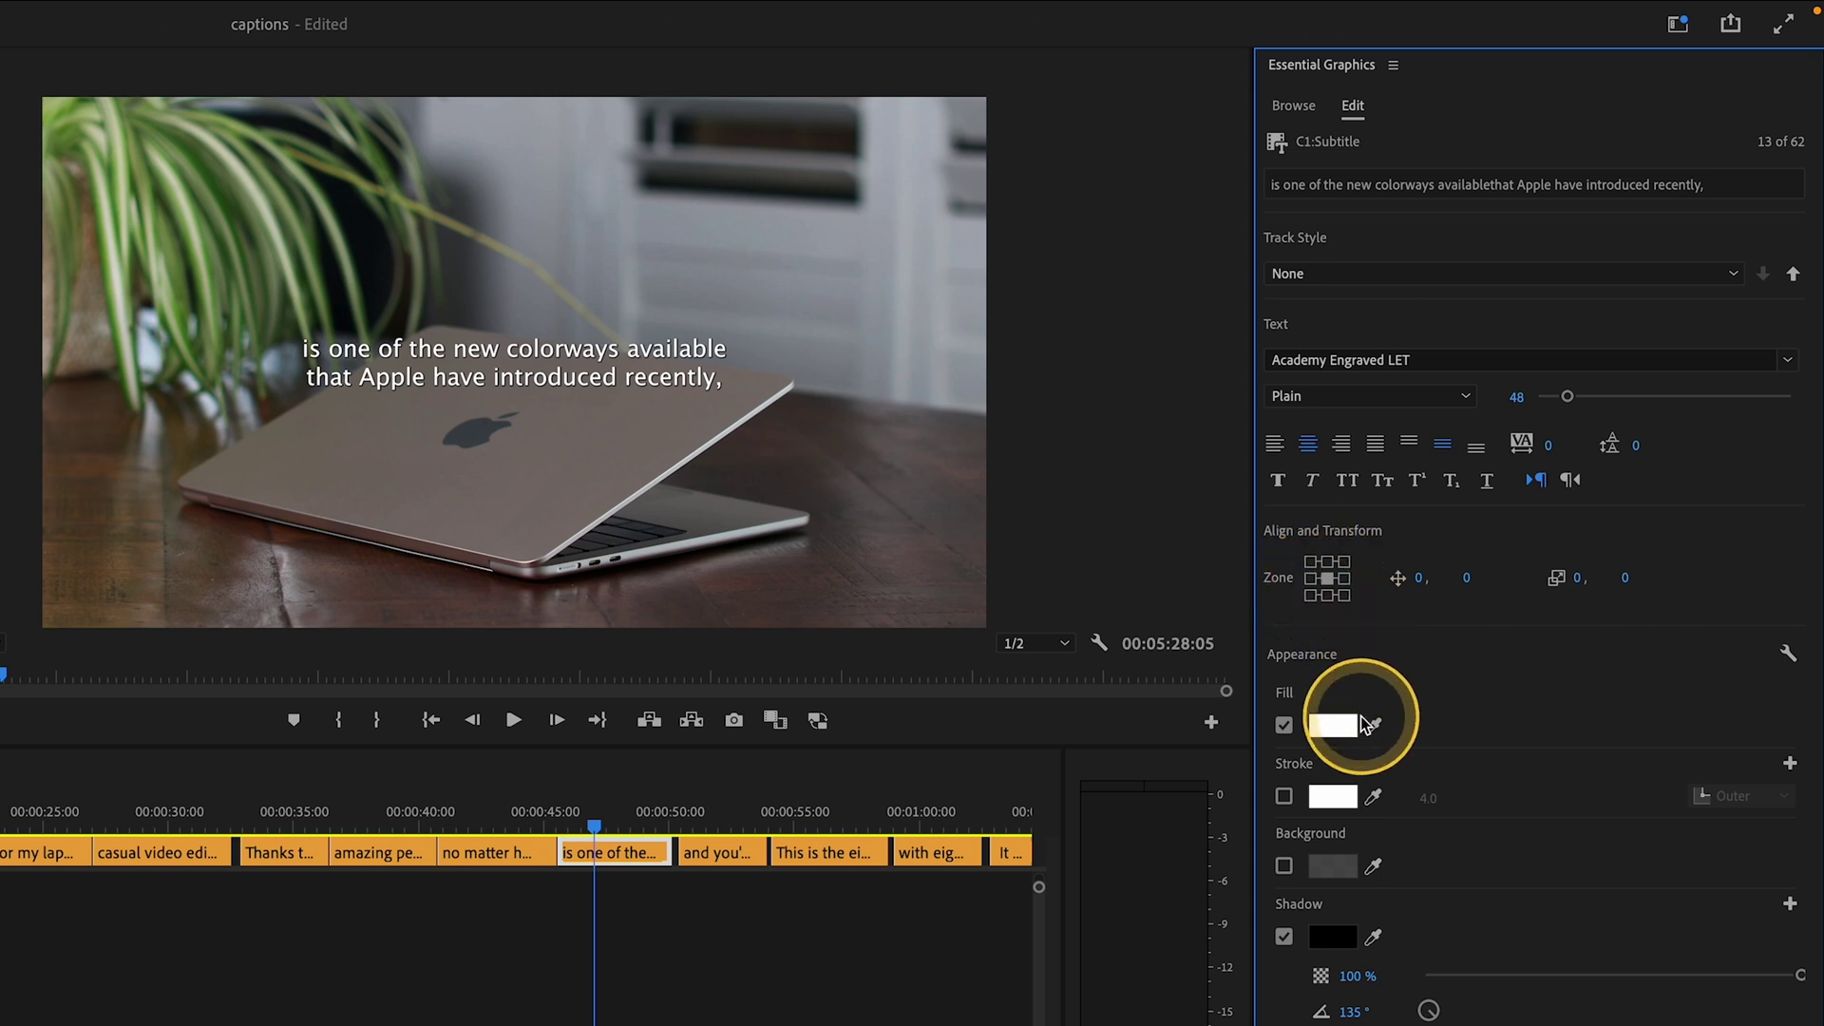
{"action": "left_click", "coordinate": [1327, 595]}
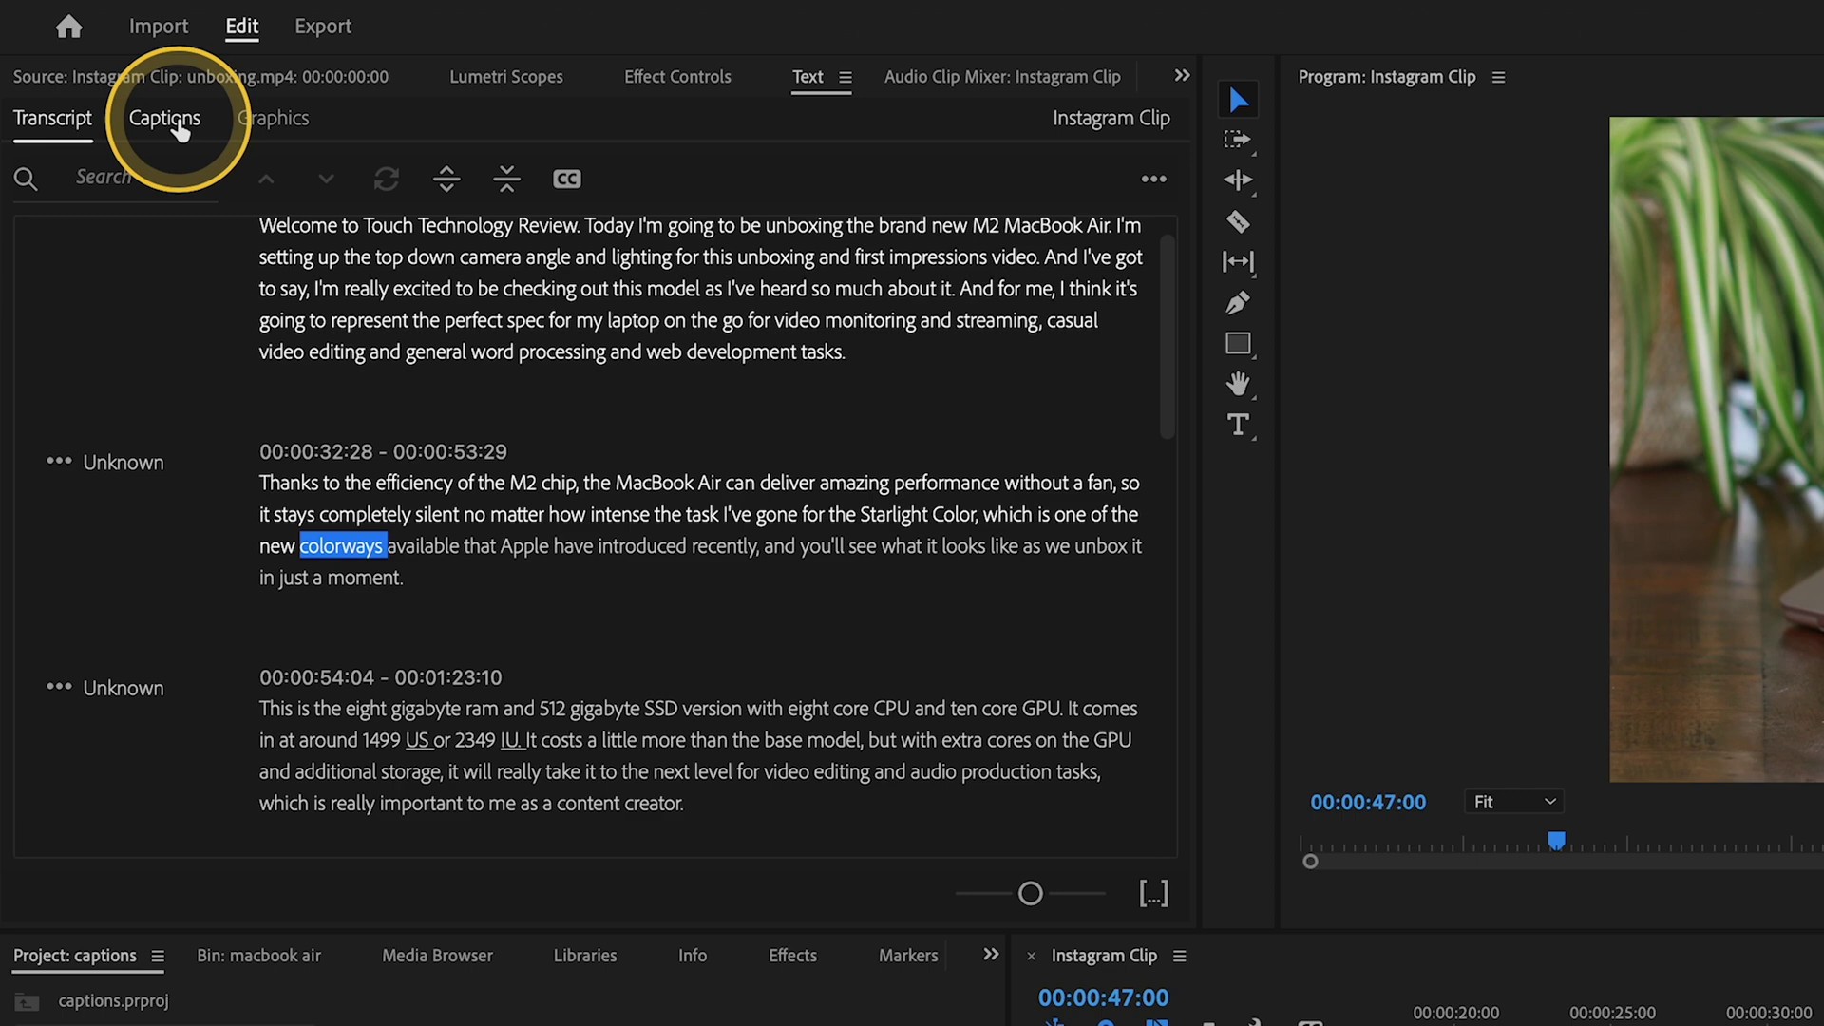
- Review the caption list entry by entry and open the text of "but with extra cores on the GPU and additional storage," for editing
{"action": "left_click", "coordinate": [180, 131]}
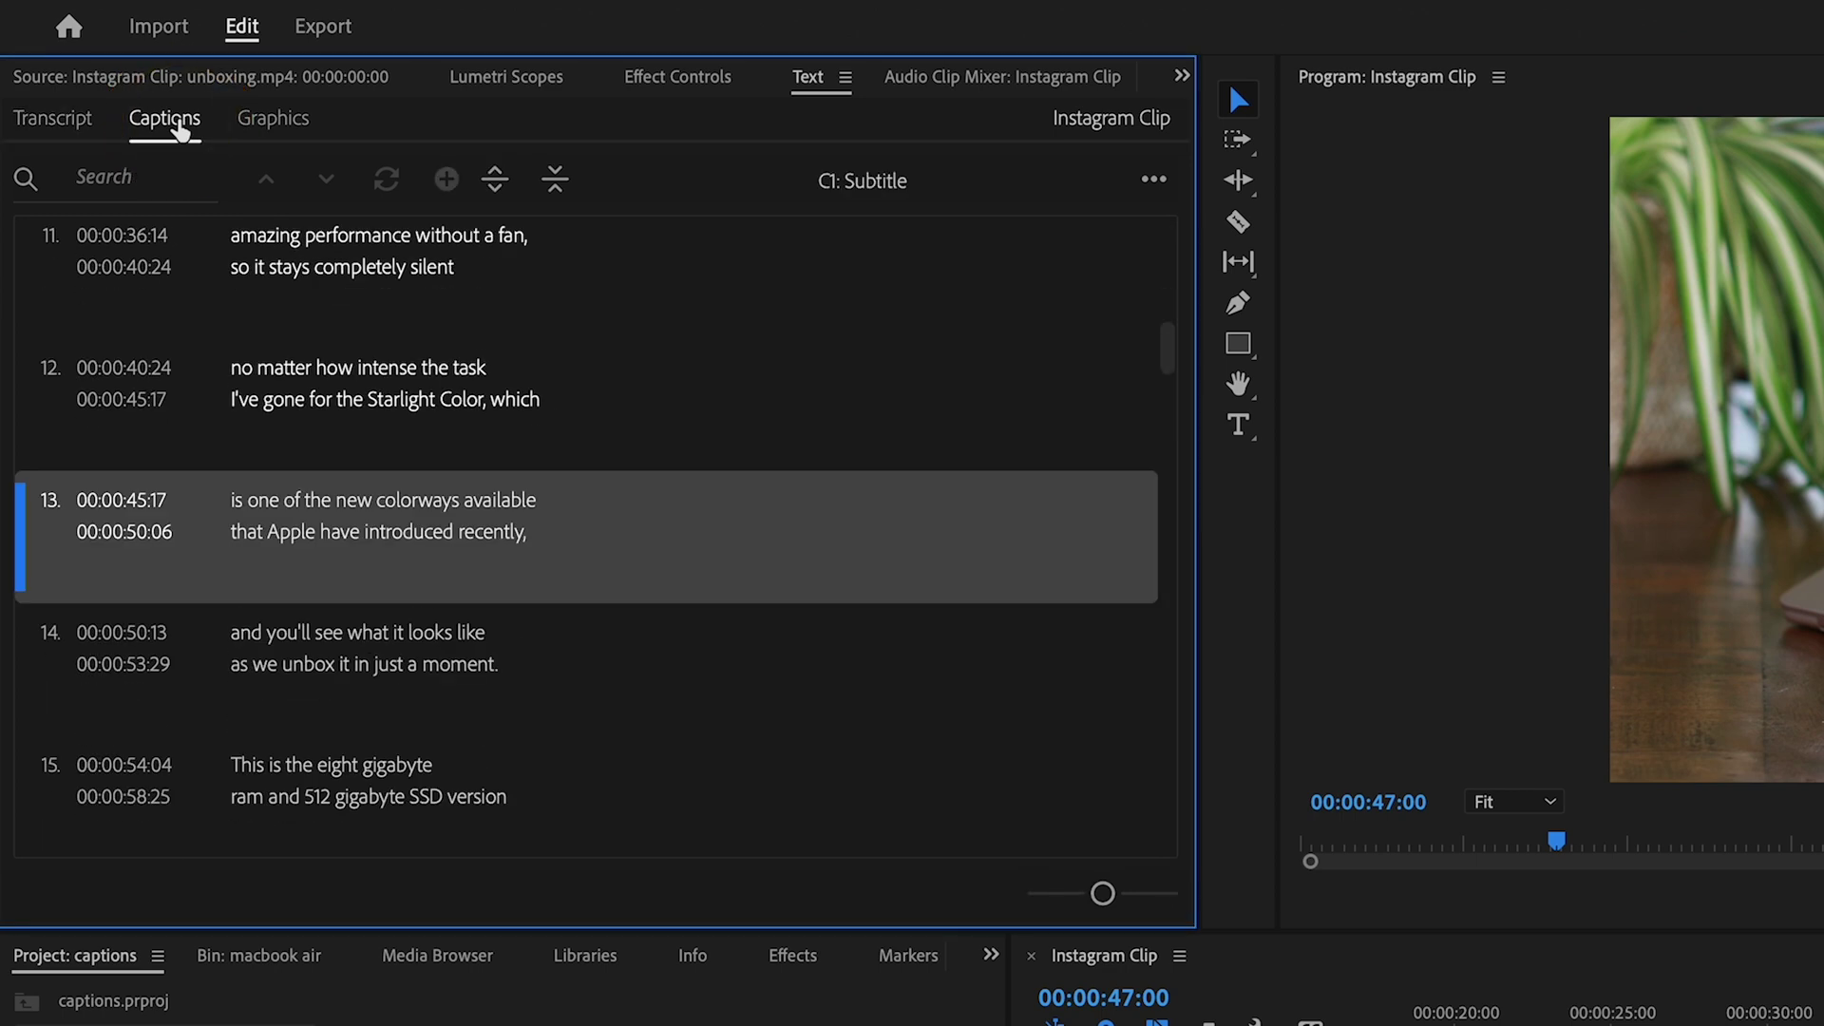
{"action": "left_click", "coordinate": [338, 648]}
{"action": "left_click", "coordinate": [329, 648]}
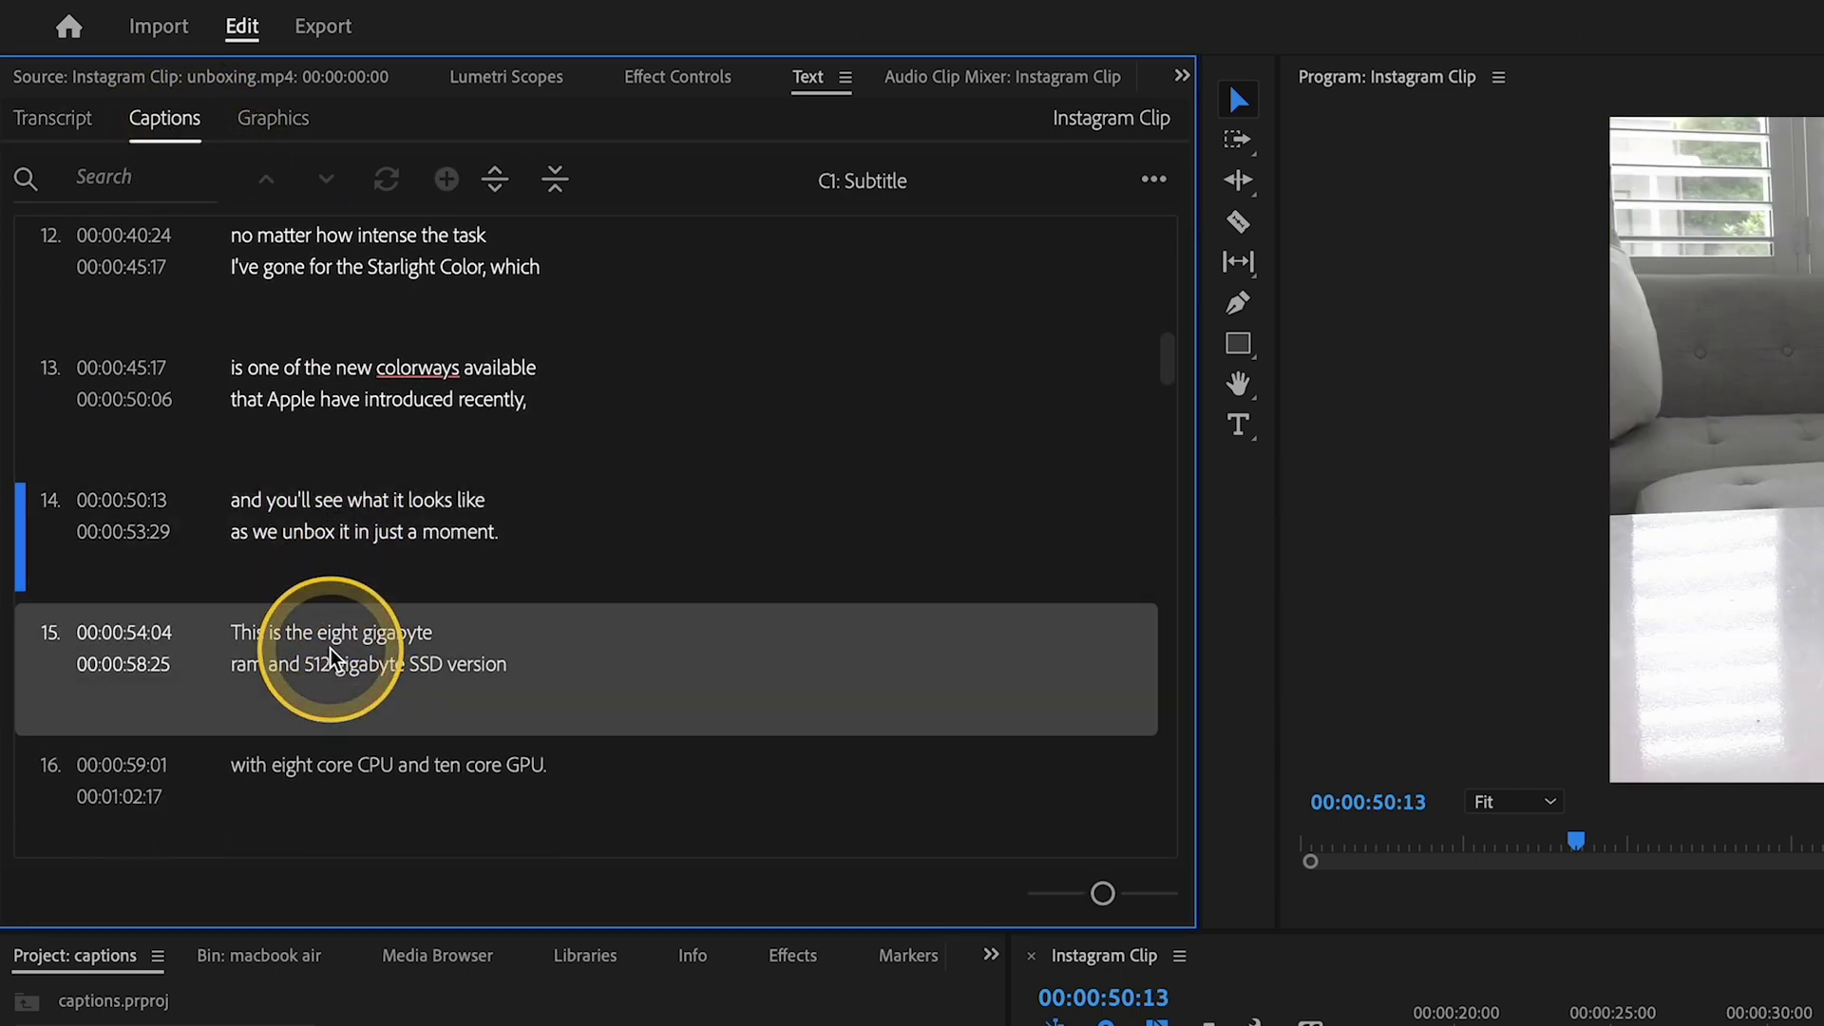
{"action": "left_click", "coordinate": [366, 713]}
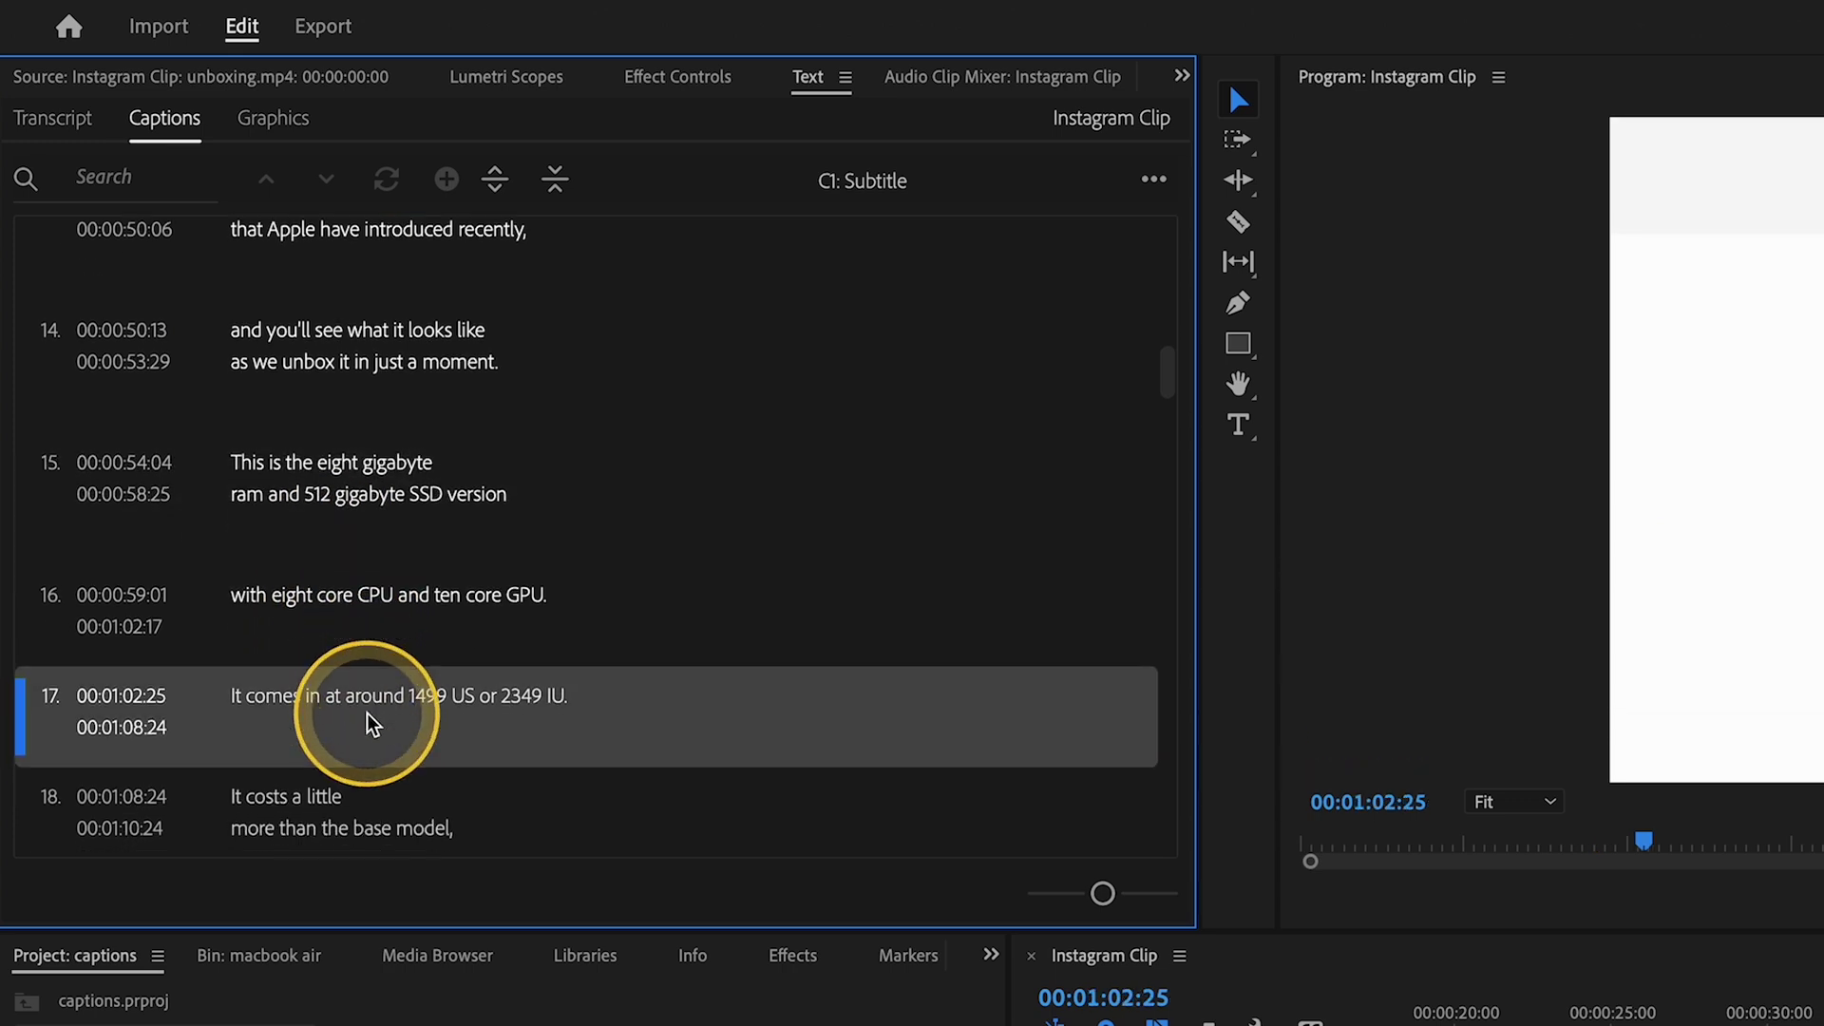
{"action": "left_click", "coordinate": [315, 635]}
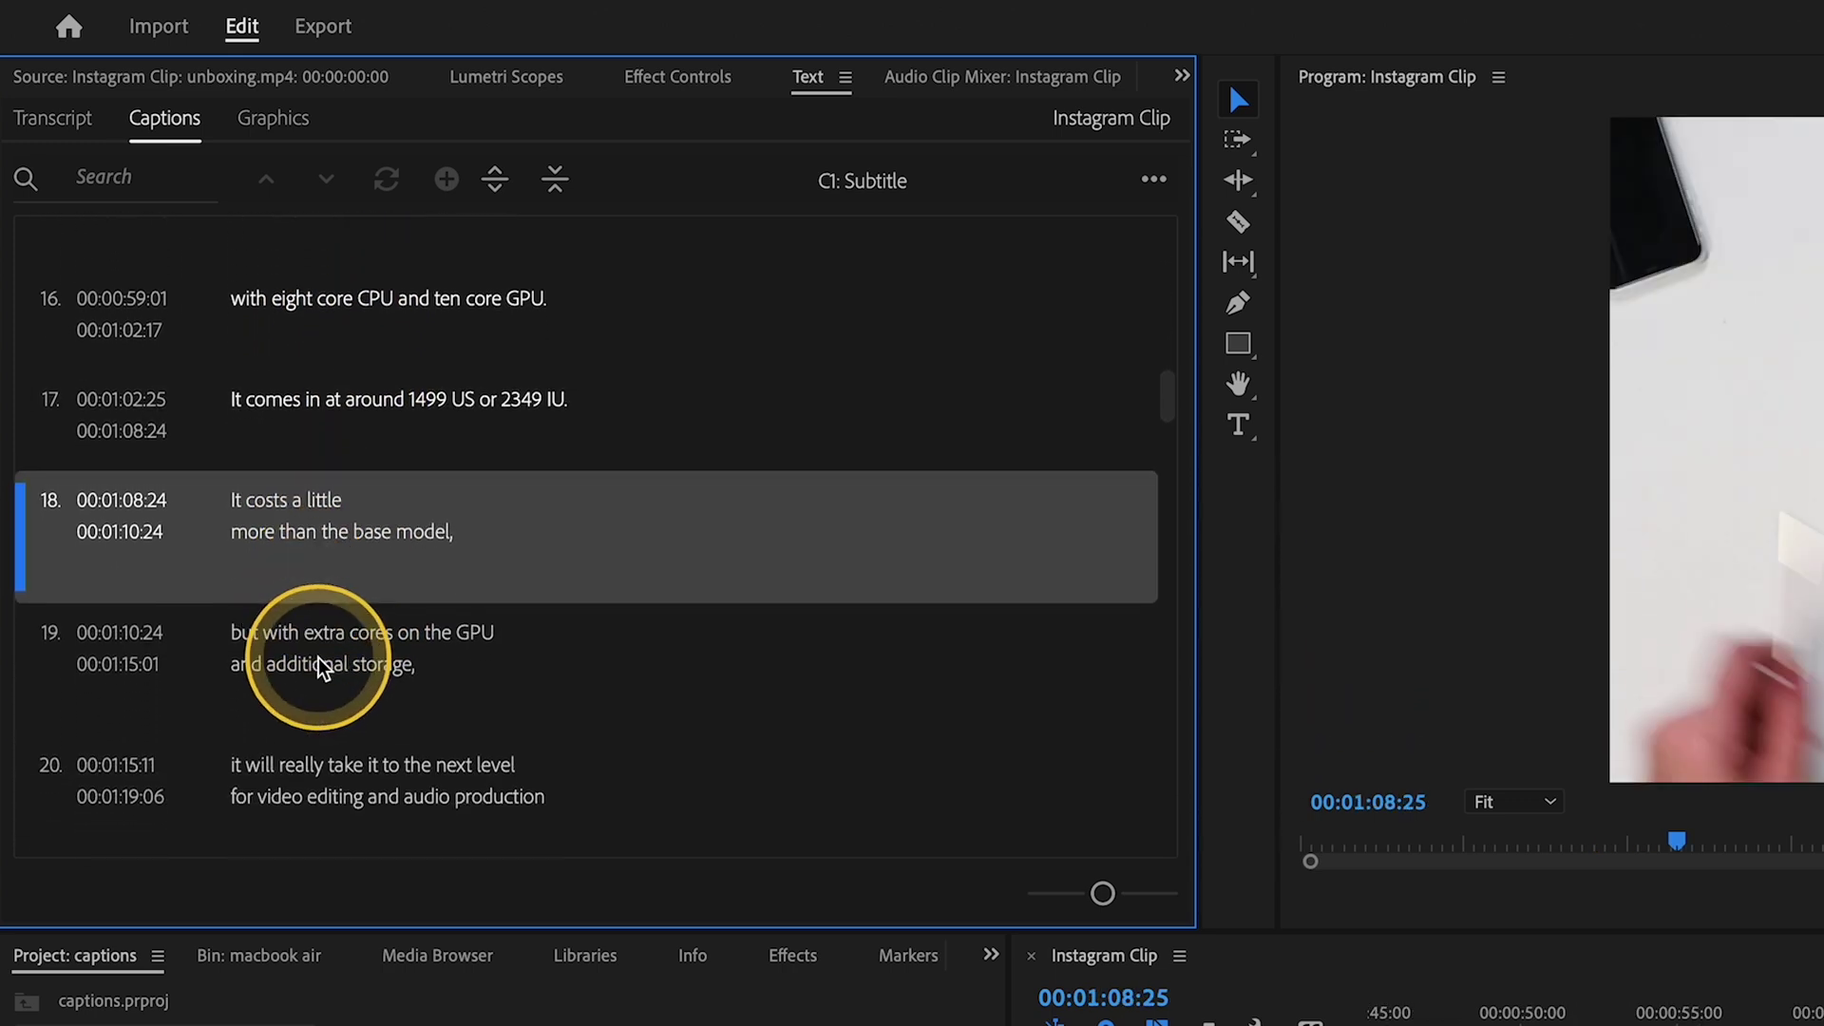
{"action": "left_click", "coordinate": [317, 652]}
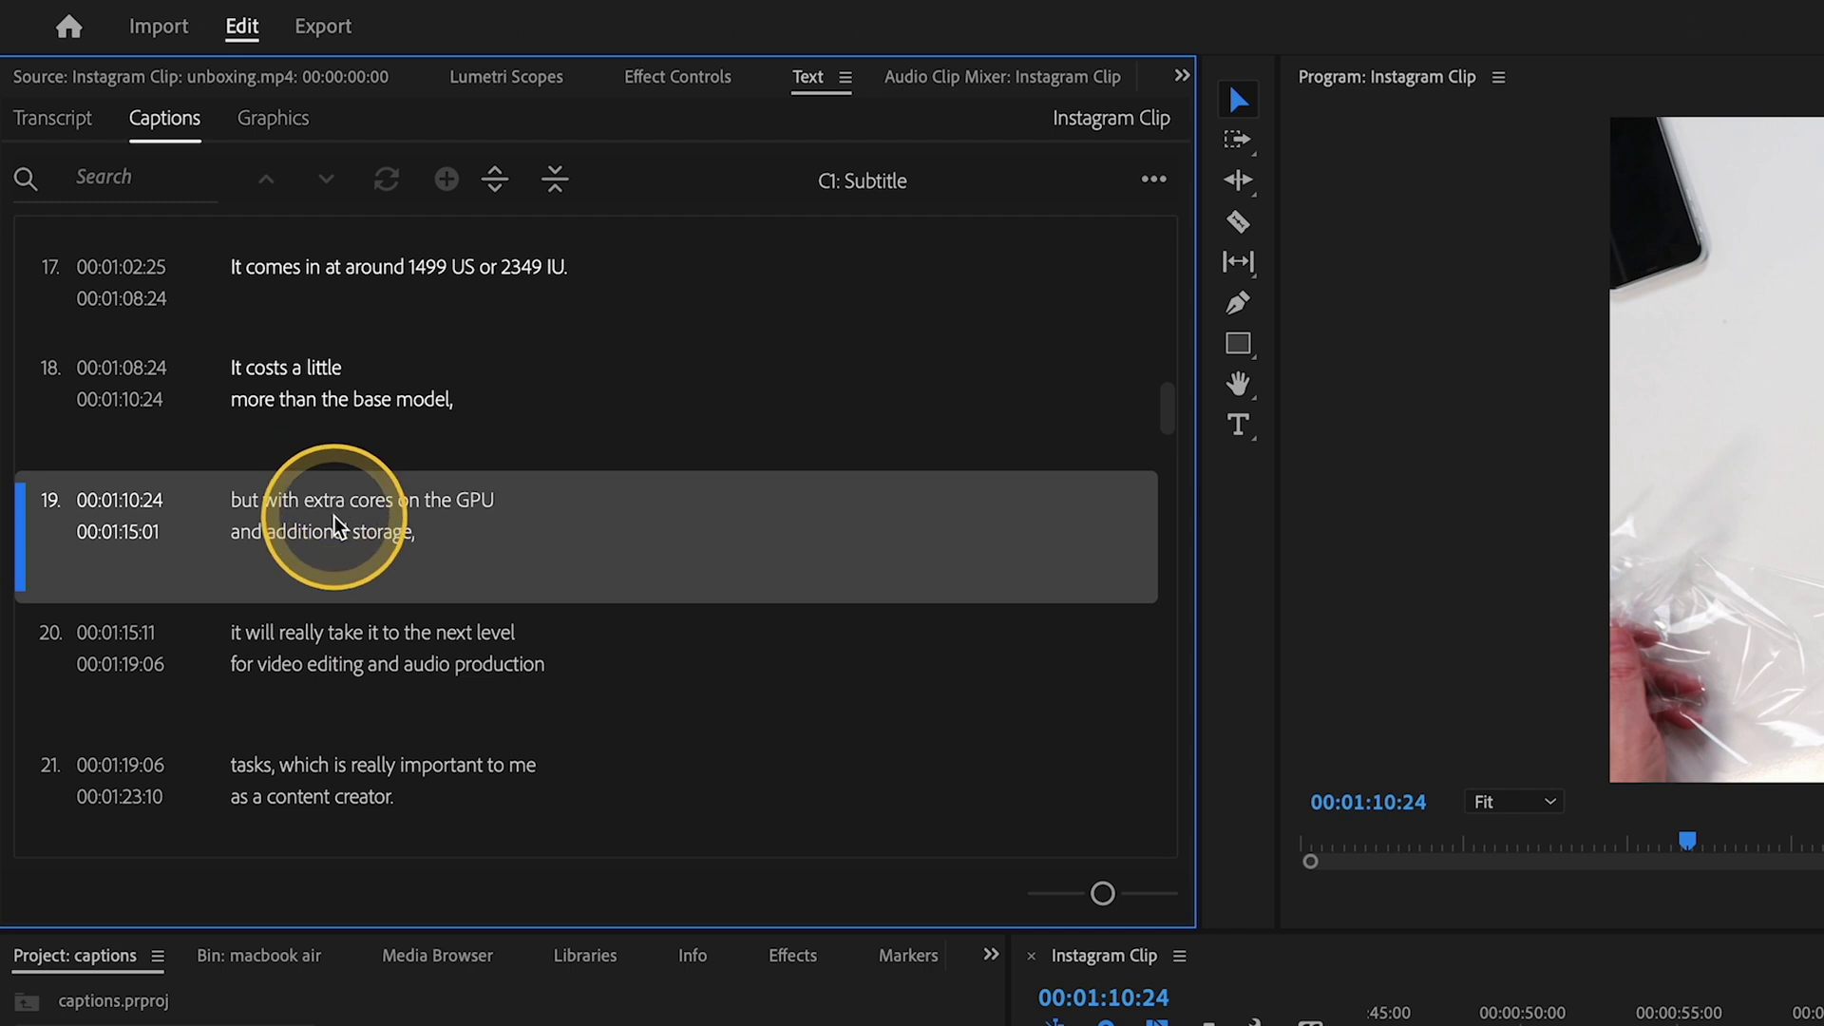
{"action": "double_click", "coordinate": [338, 524]}
{"action": "left_click", "coordinate": [368, 523]}
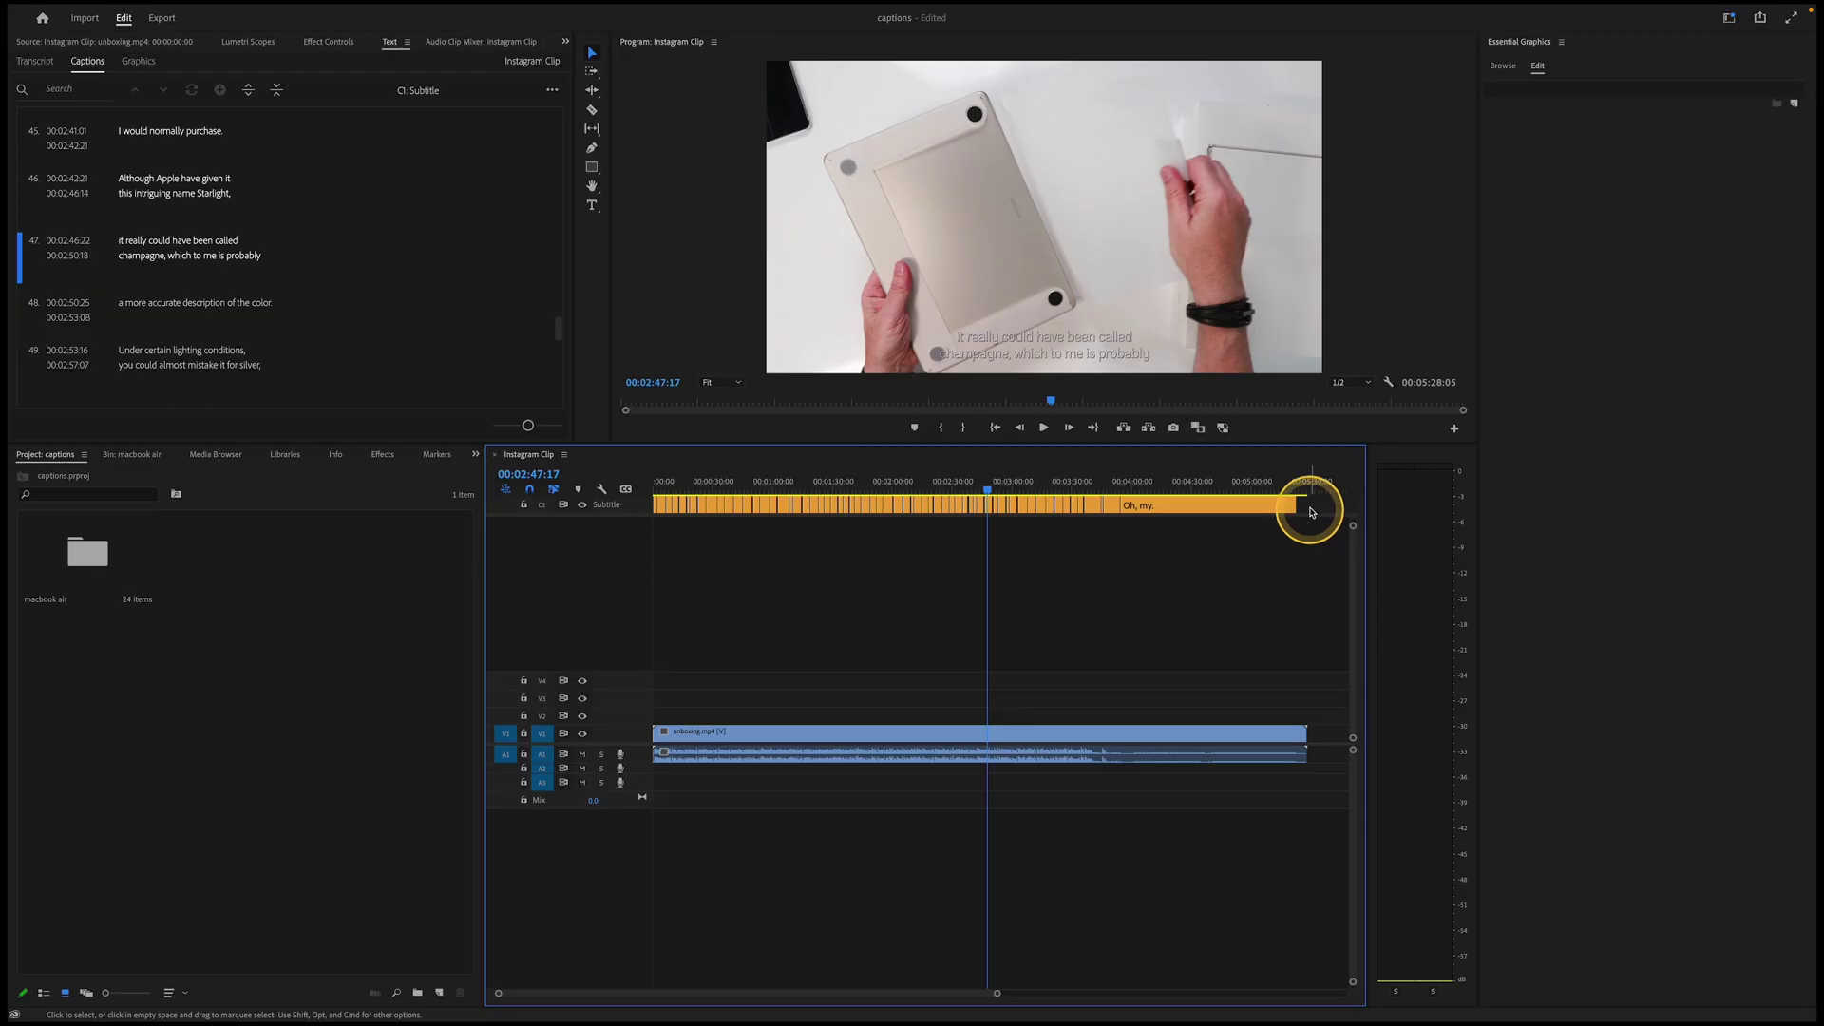
- Select all segments on the subtitle track and style them in Source Sans Pro Black, size 73, tracking 84, with a pale pink fill
{"action": "left_click_drag", "start_coordinate": [1307, 505], "coordinate": [617, 511]}
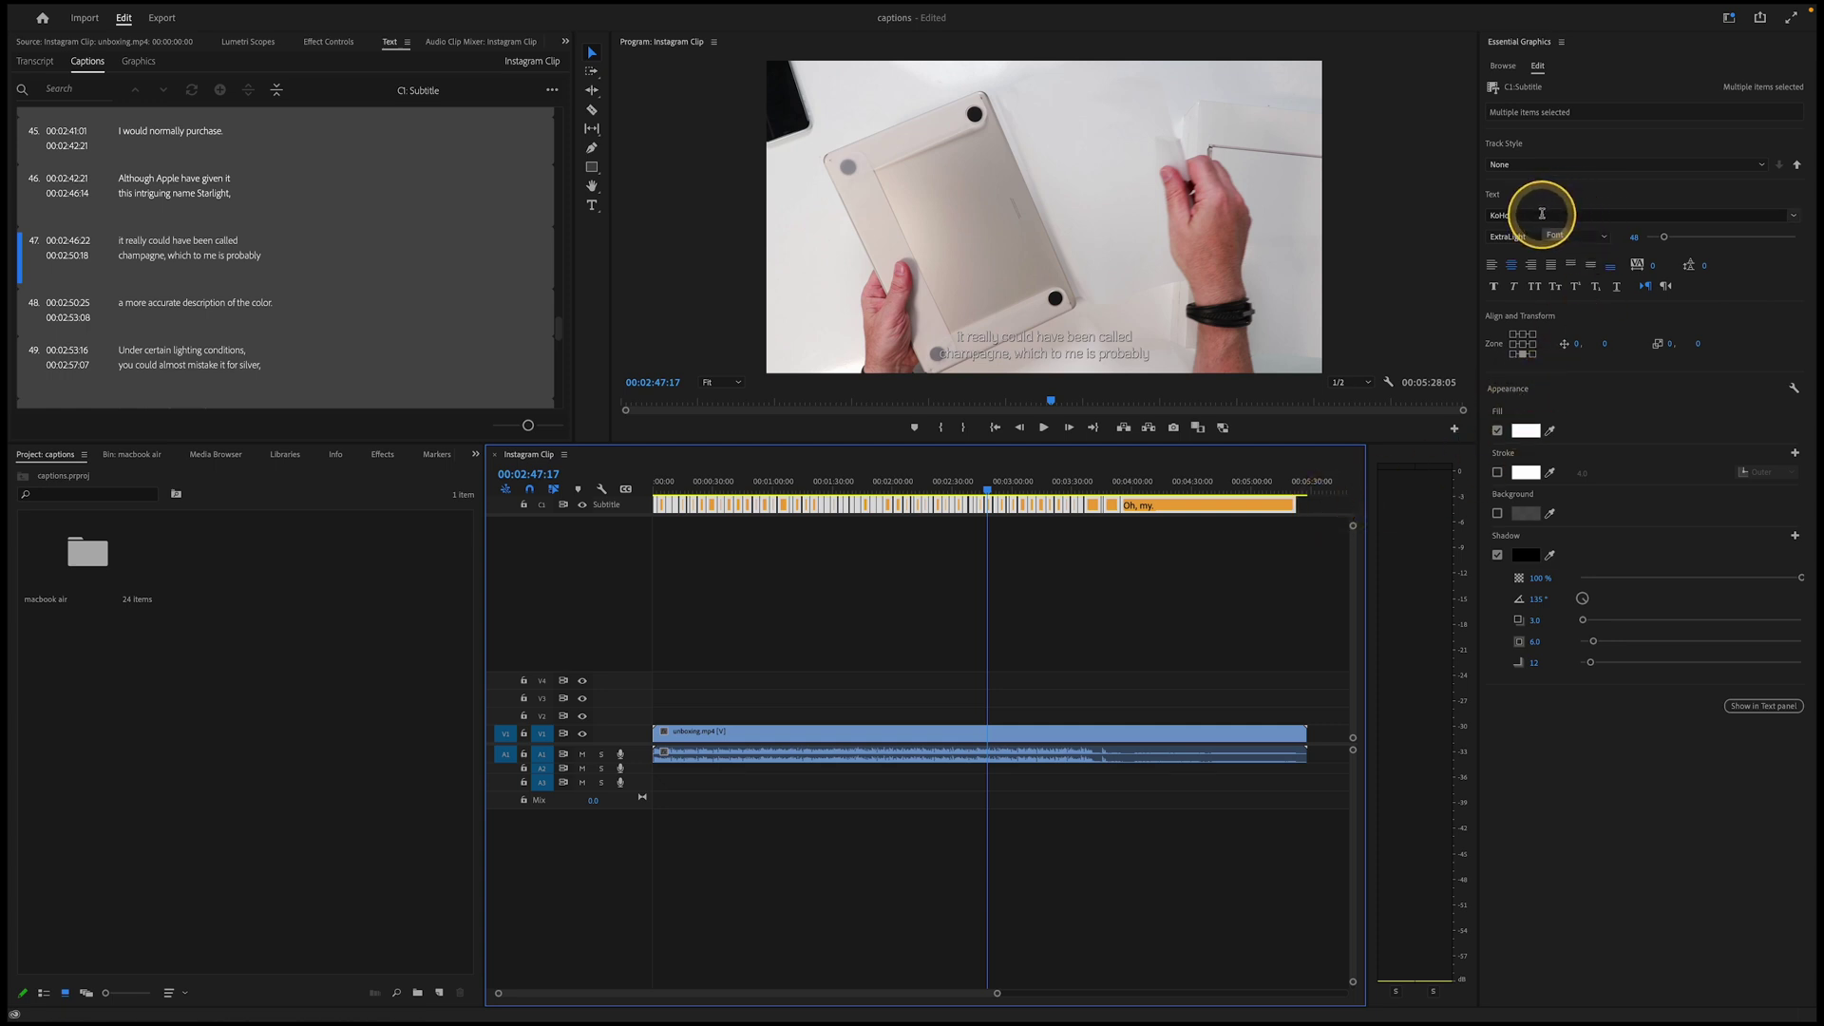
{"action": "left_click", "coordinate": [1578, 216]}
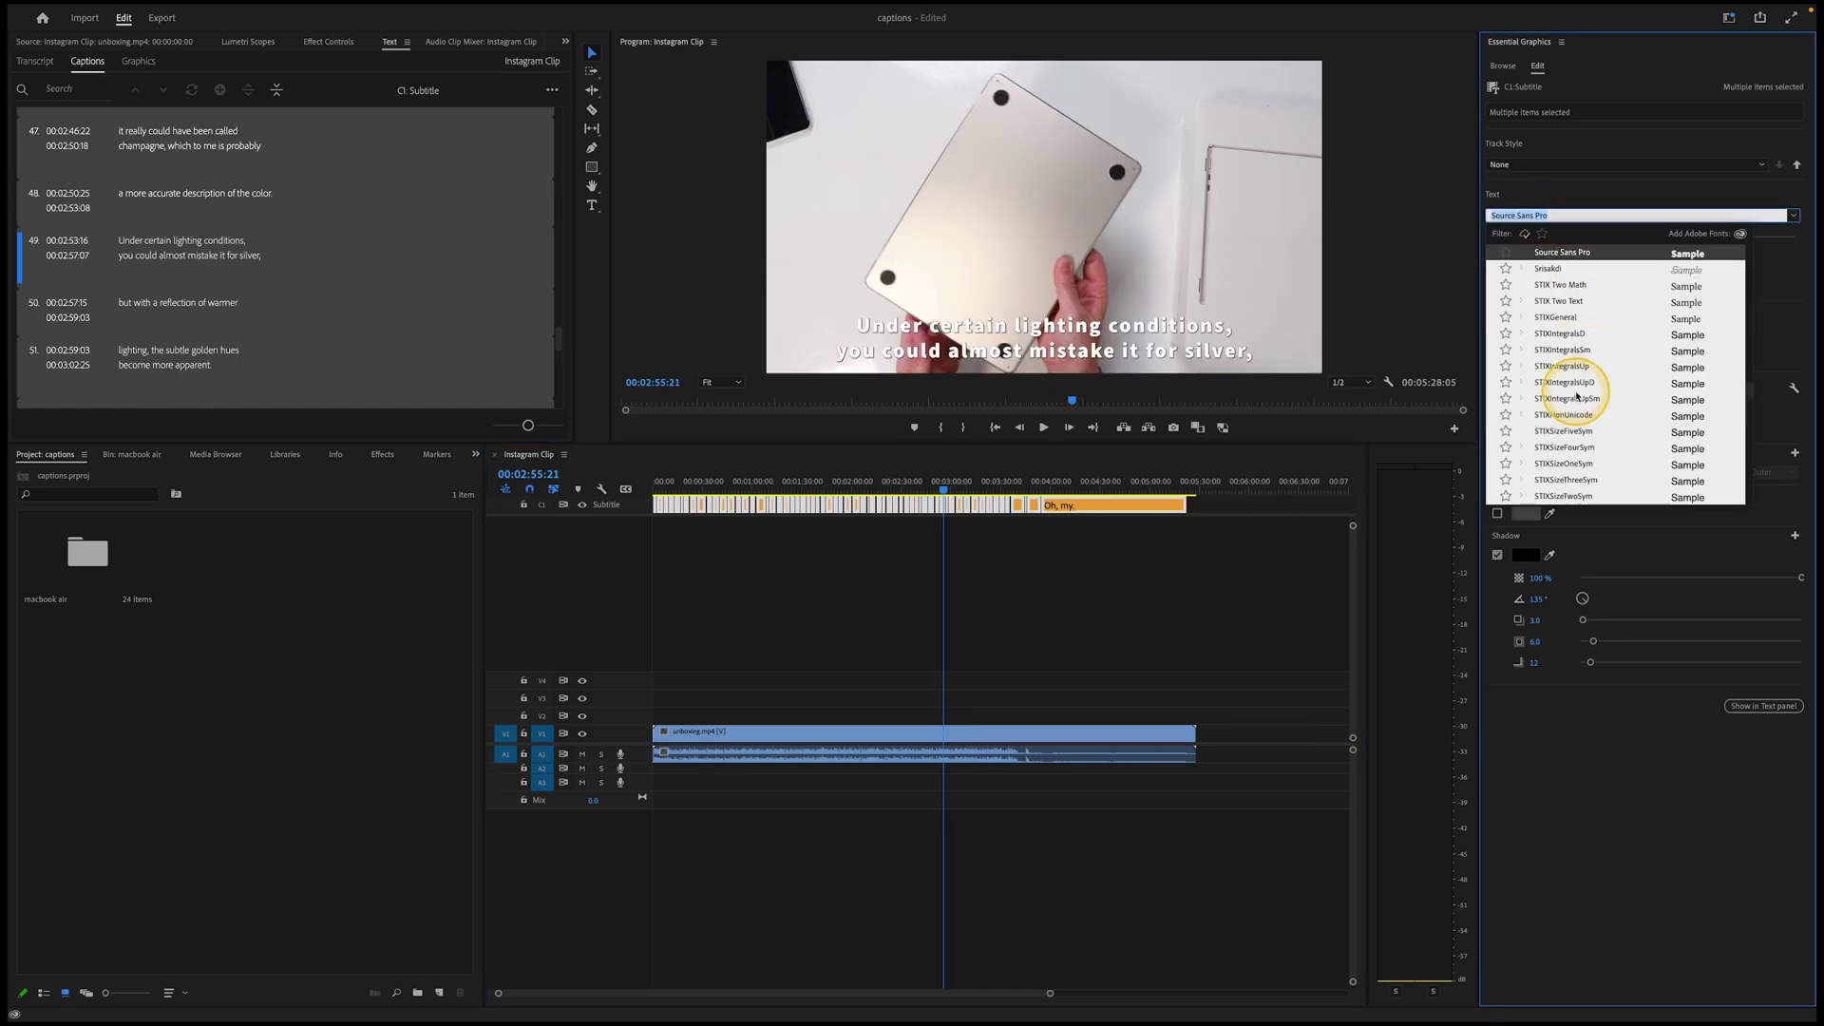
{"action": "left_click", "coordinate": [1616, 185]}
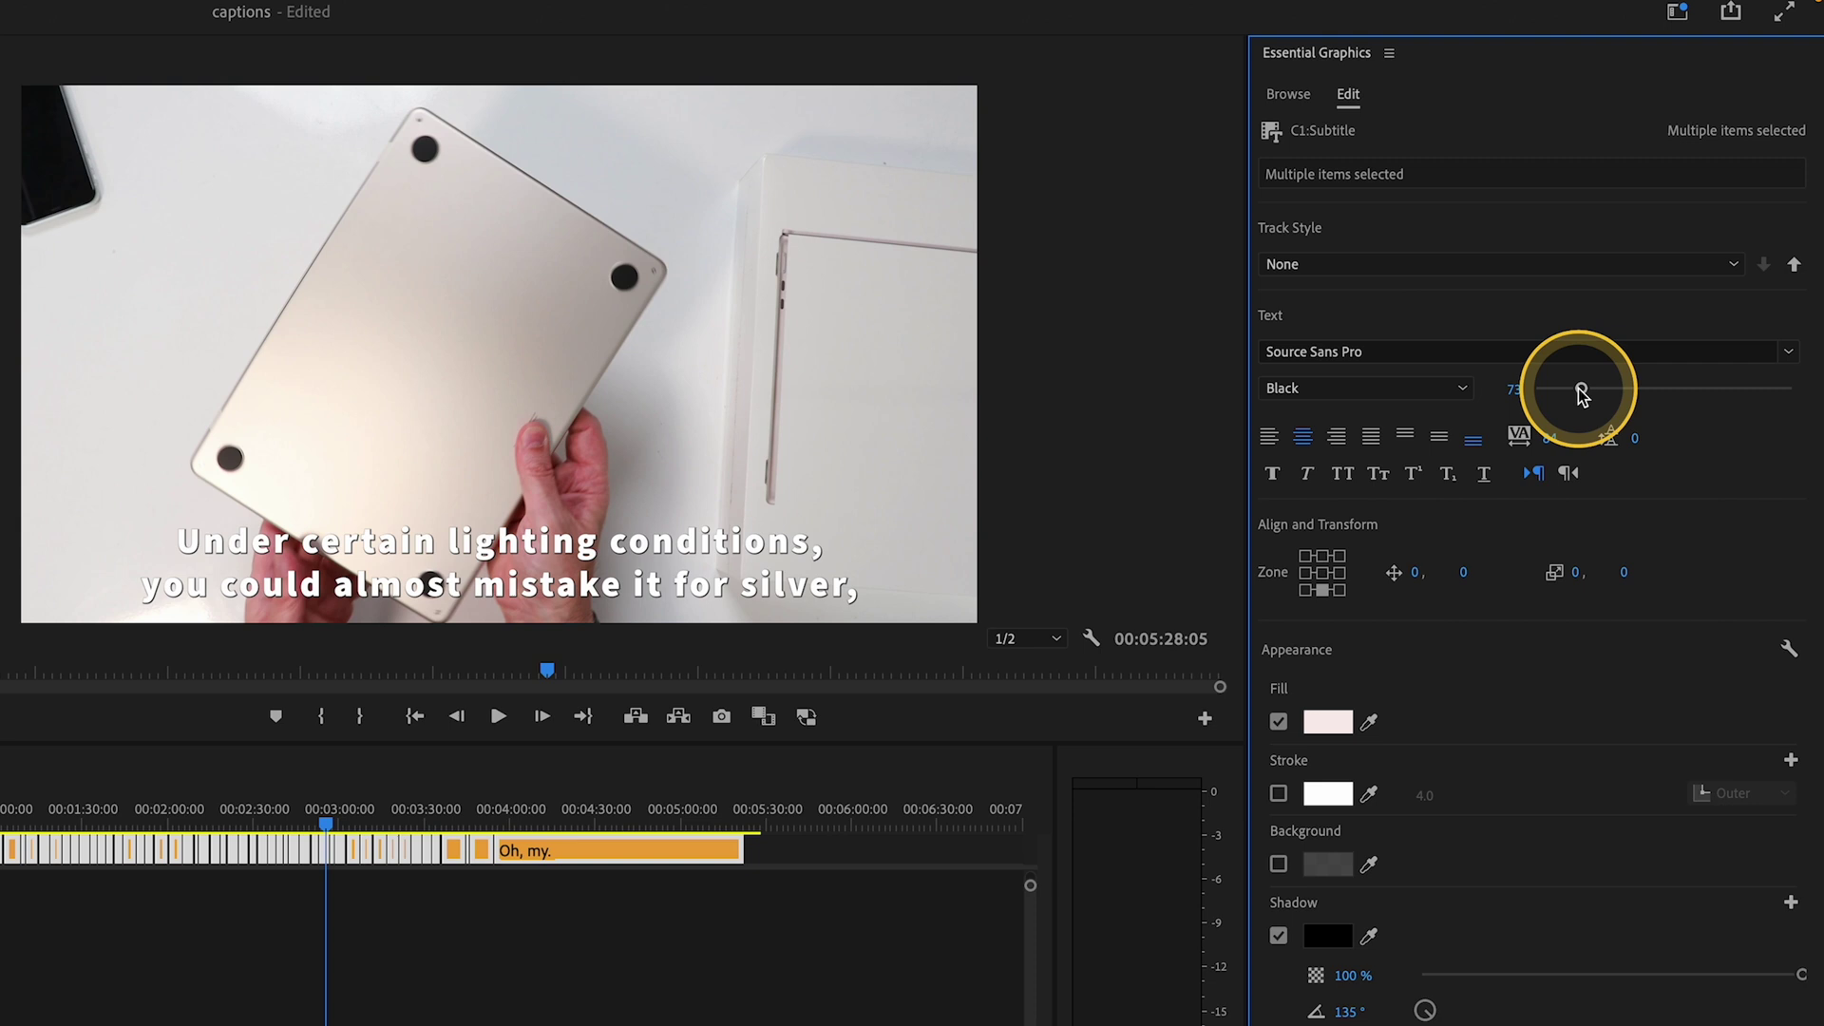
- Try the middle-centre, top-centre and middle-left zones for all the selected subtitles
{"action": "left_click", "coordinate": [1323, 574]}
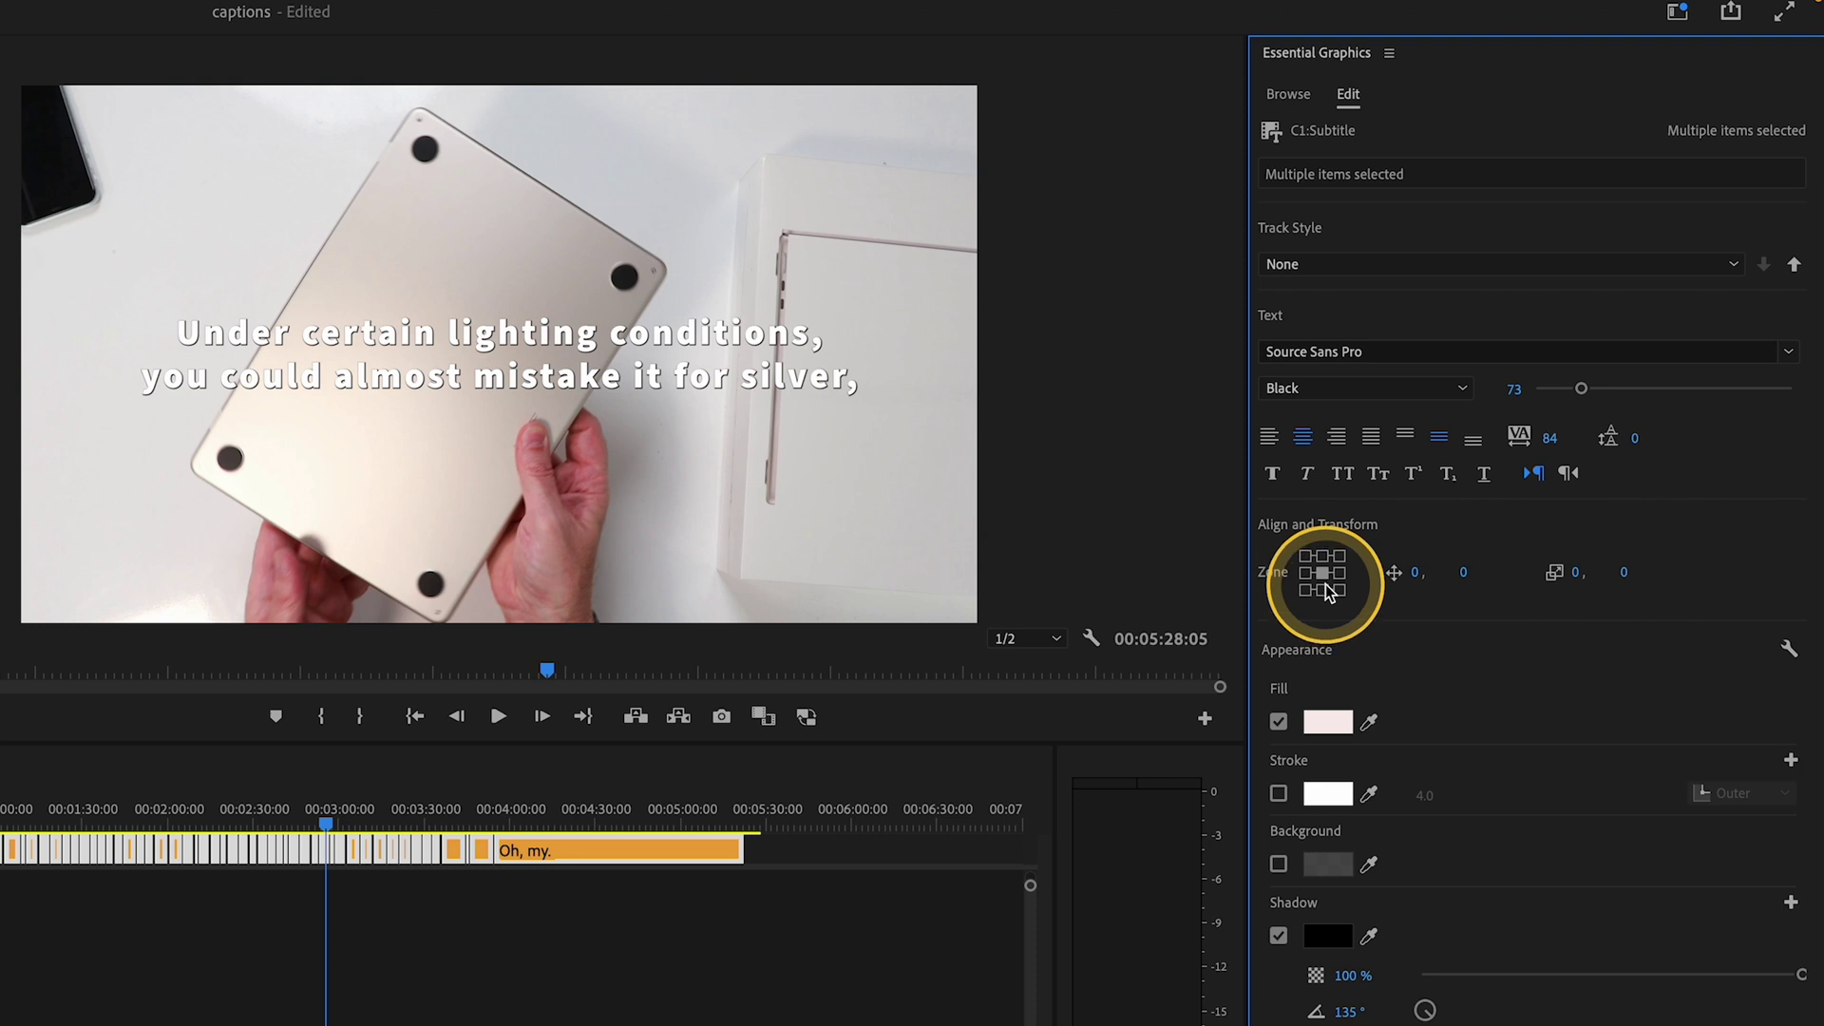
{"action": "left_click", "coordinate": [1323, 556]}
{"action": "left_click", "coordinate": [1307, 572]}
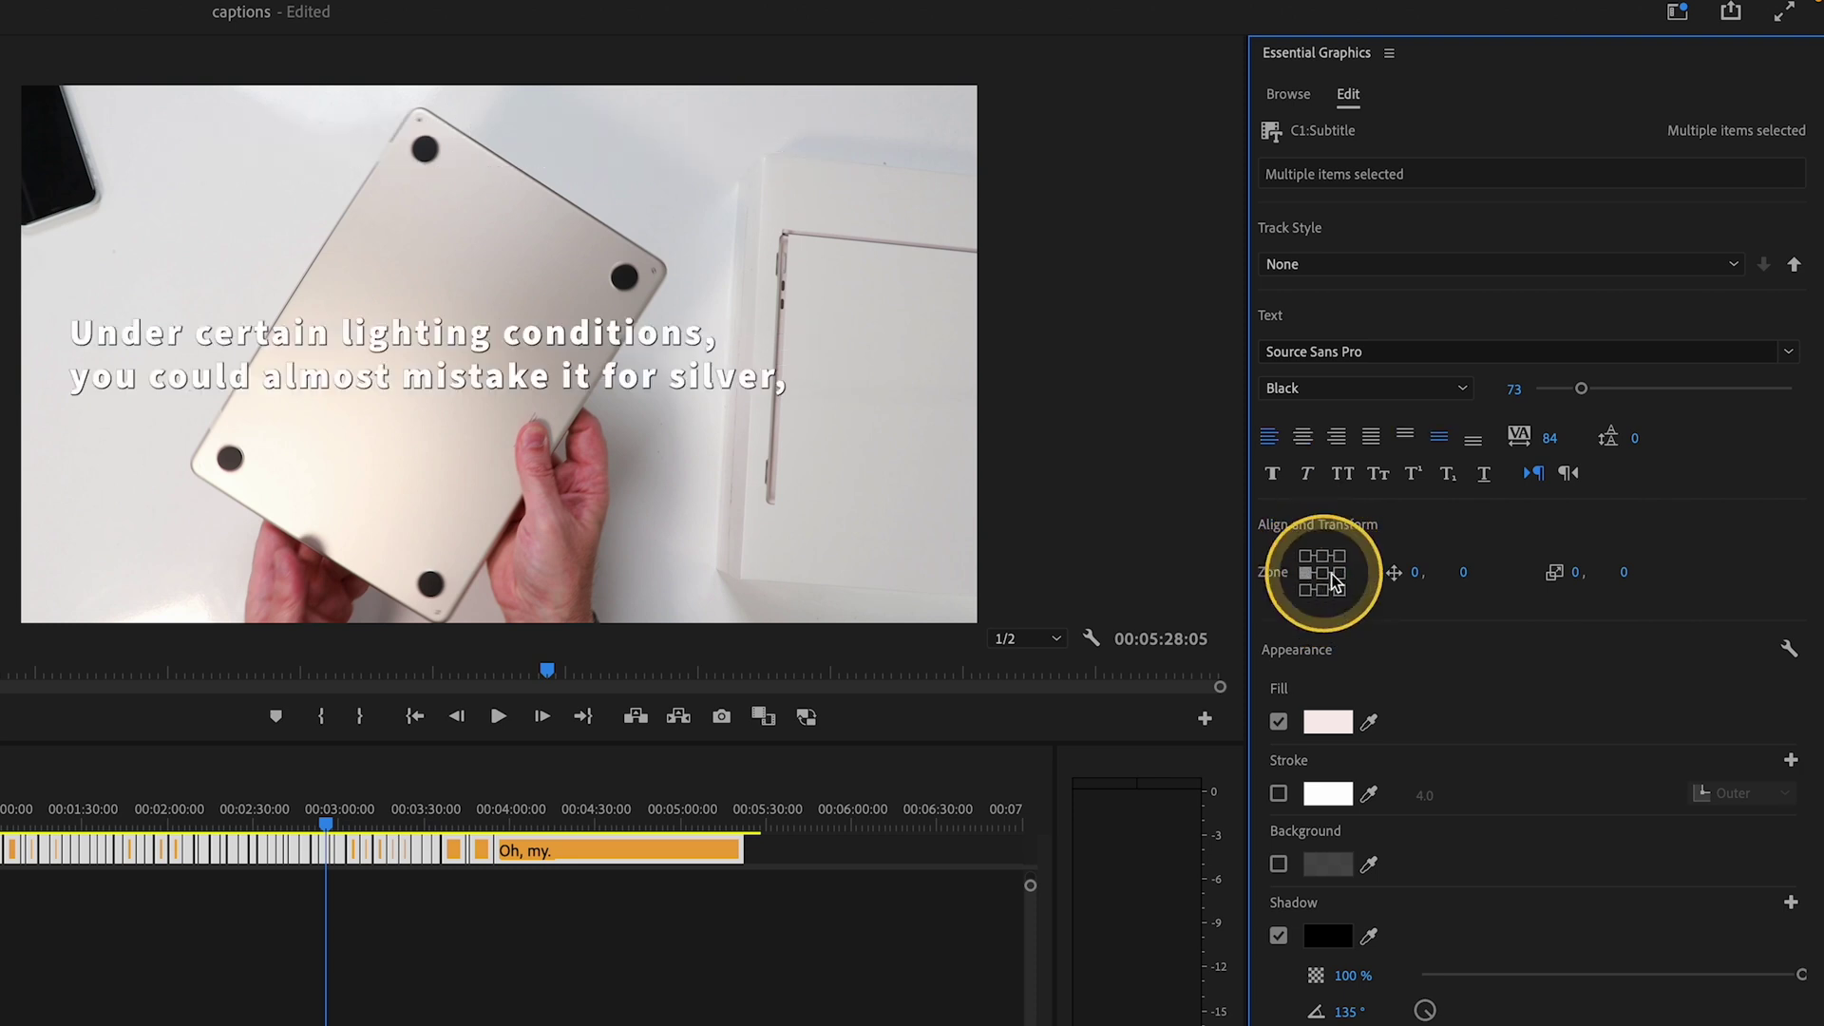
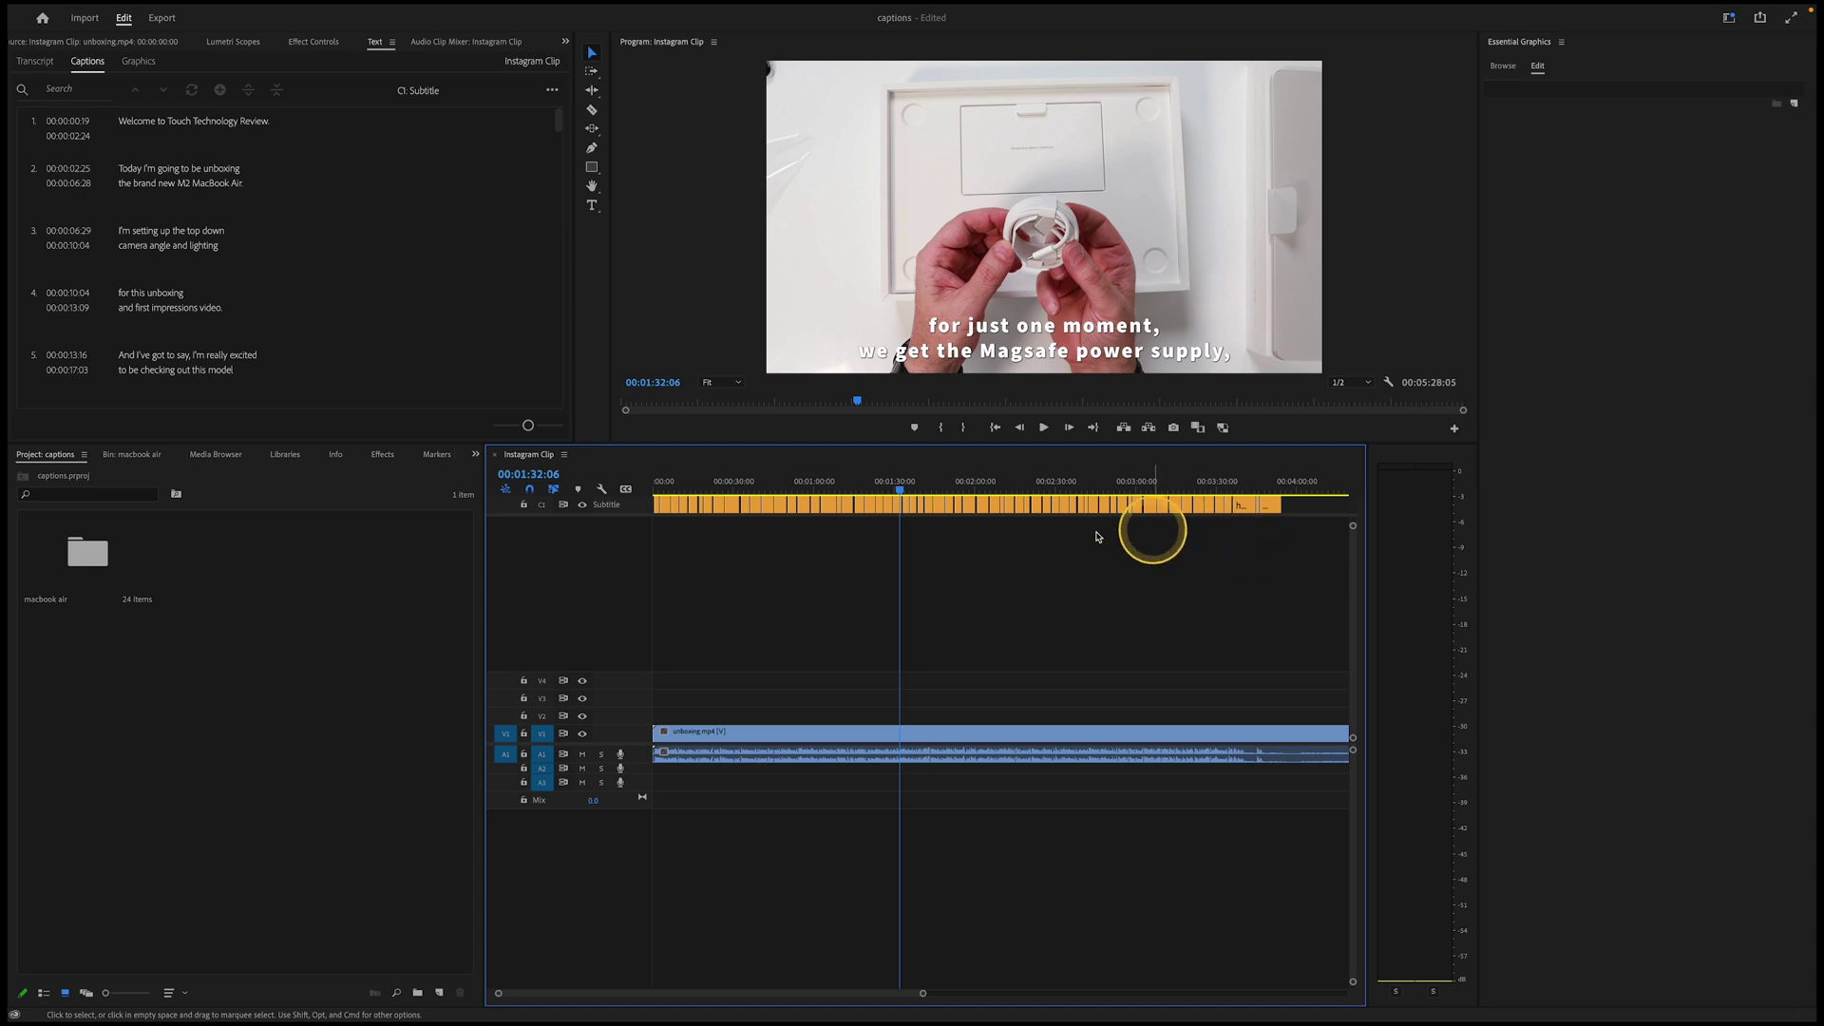
- Select every segment on the subtitle track and upgrade the captions to graphics
{"action": "left_click_drag", "start_coordinate": [897, 492], "coordinate": [891, 492]}
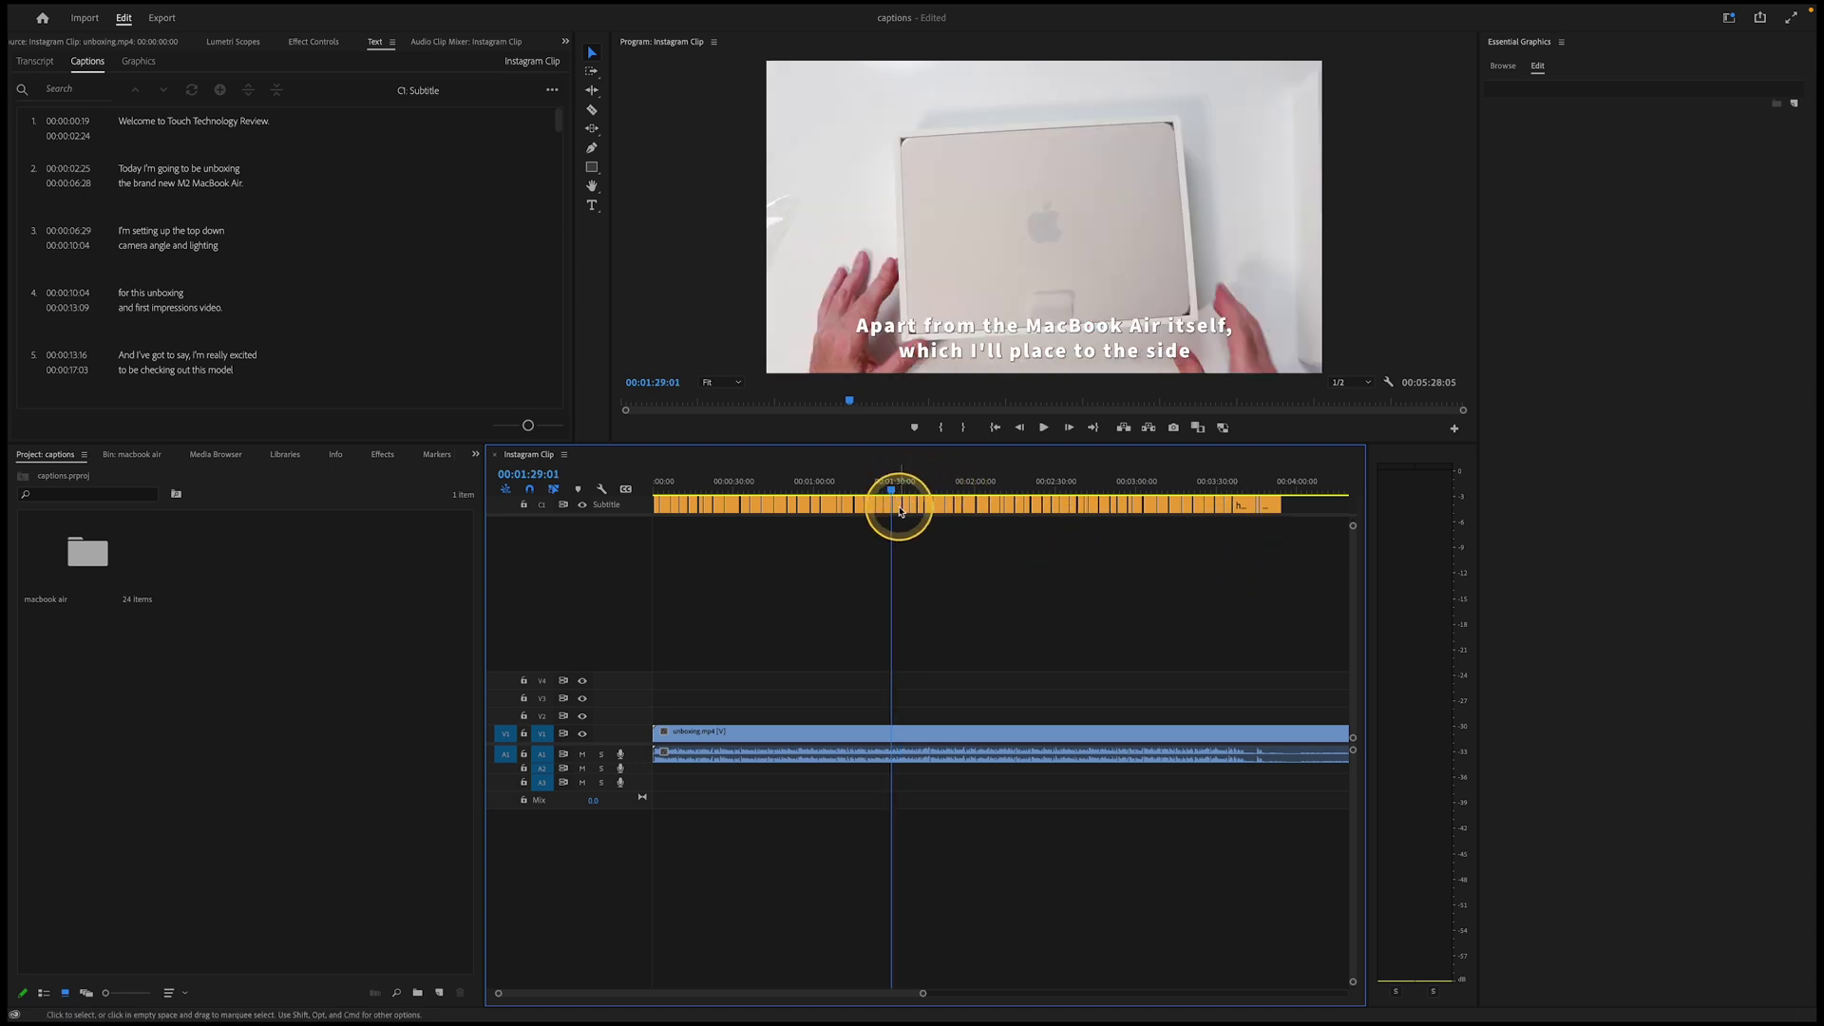
{"action": "left_click", "coordinate": [898, 506]}
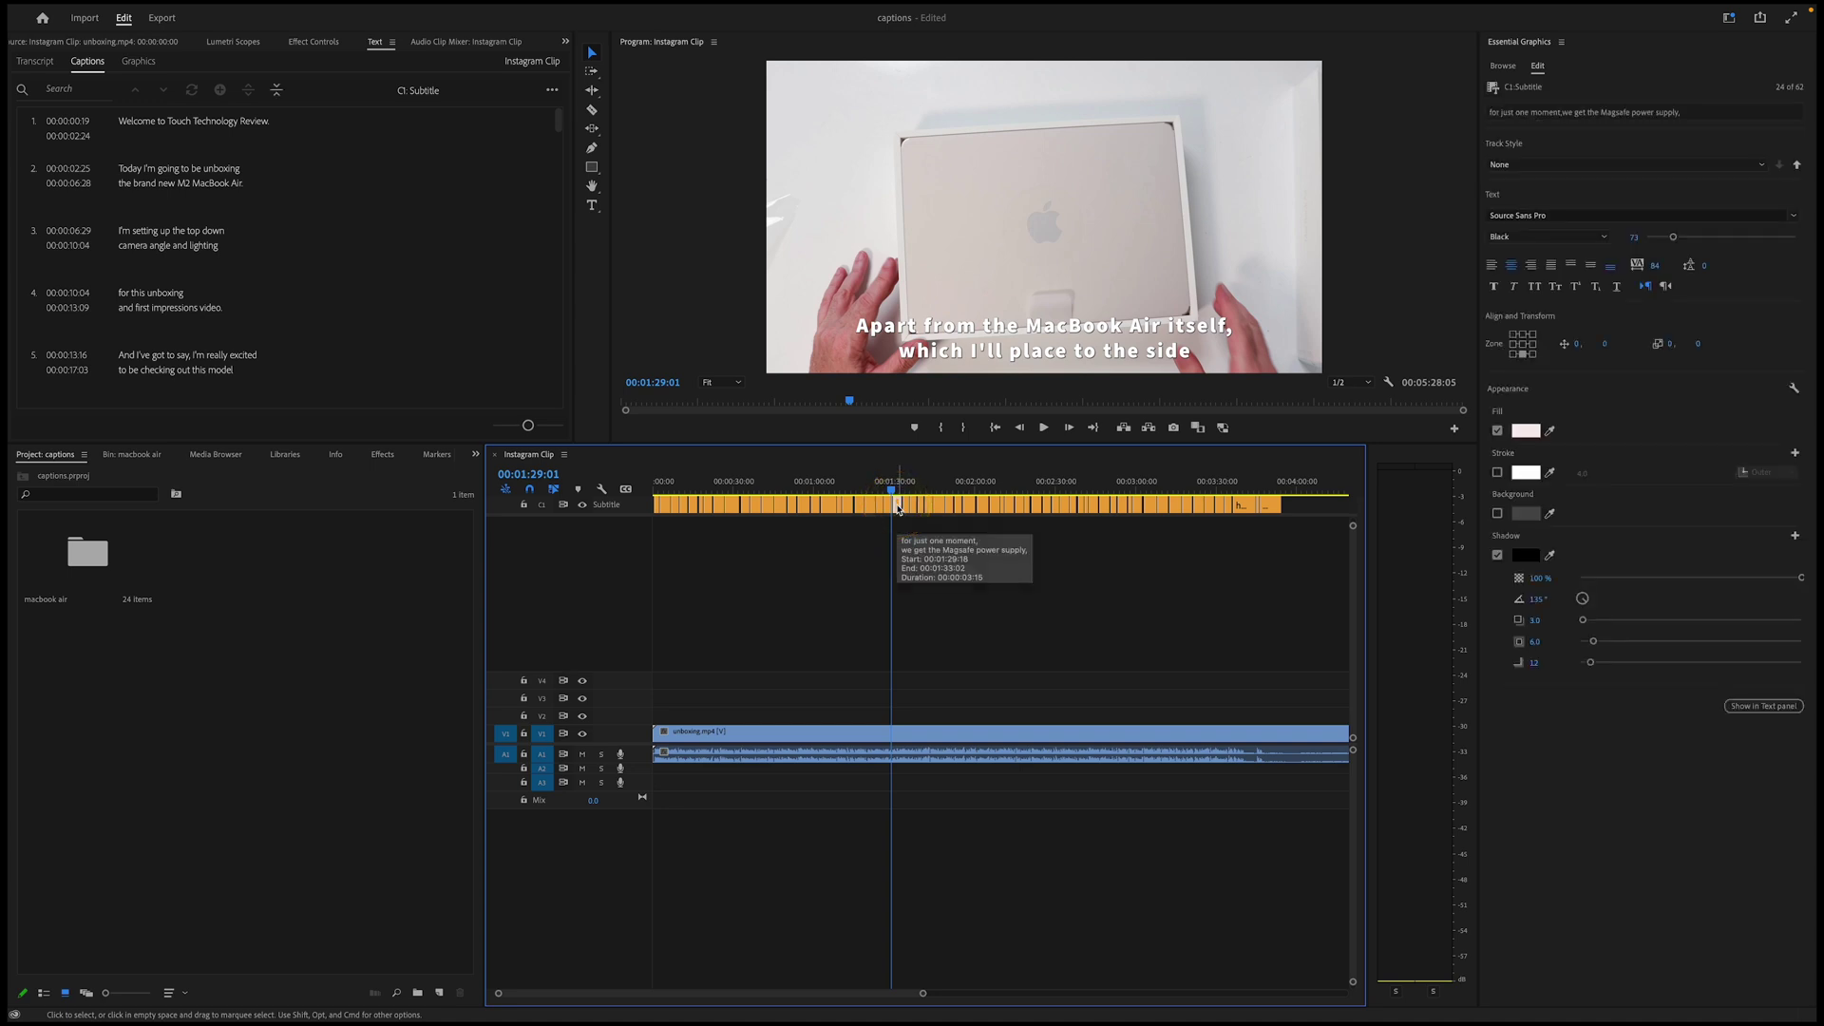
{"action": "left_click", "coordinate": [1304, 510]}
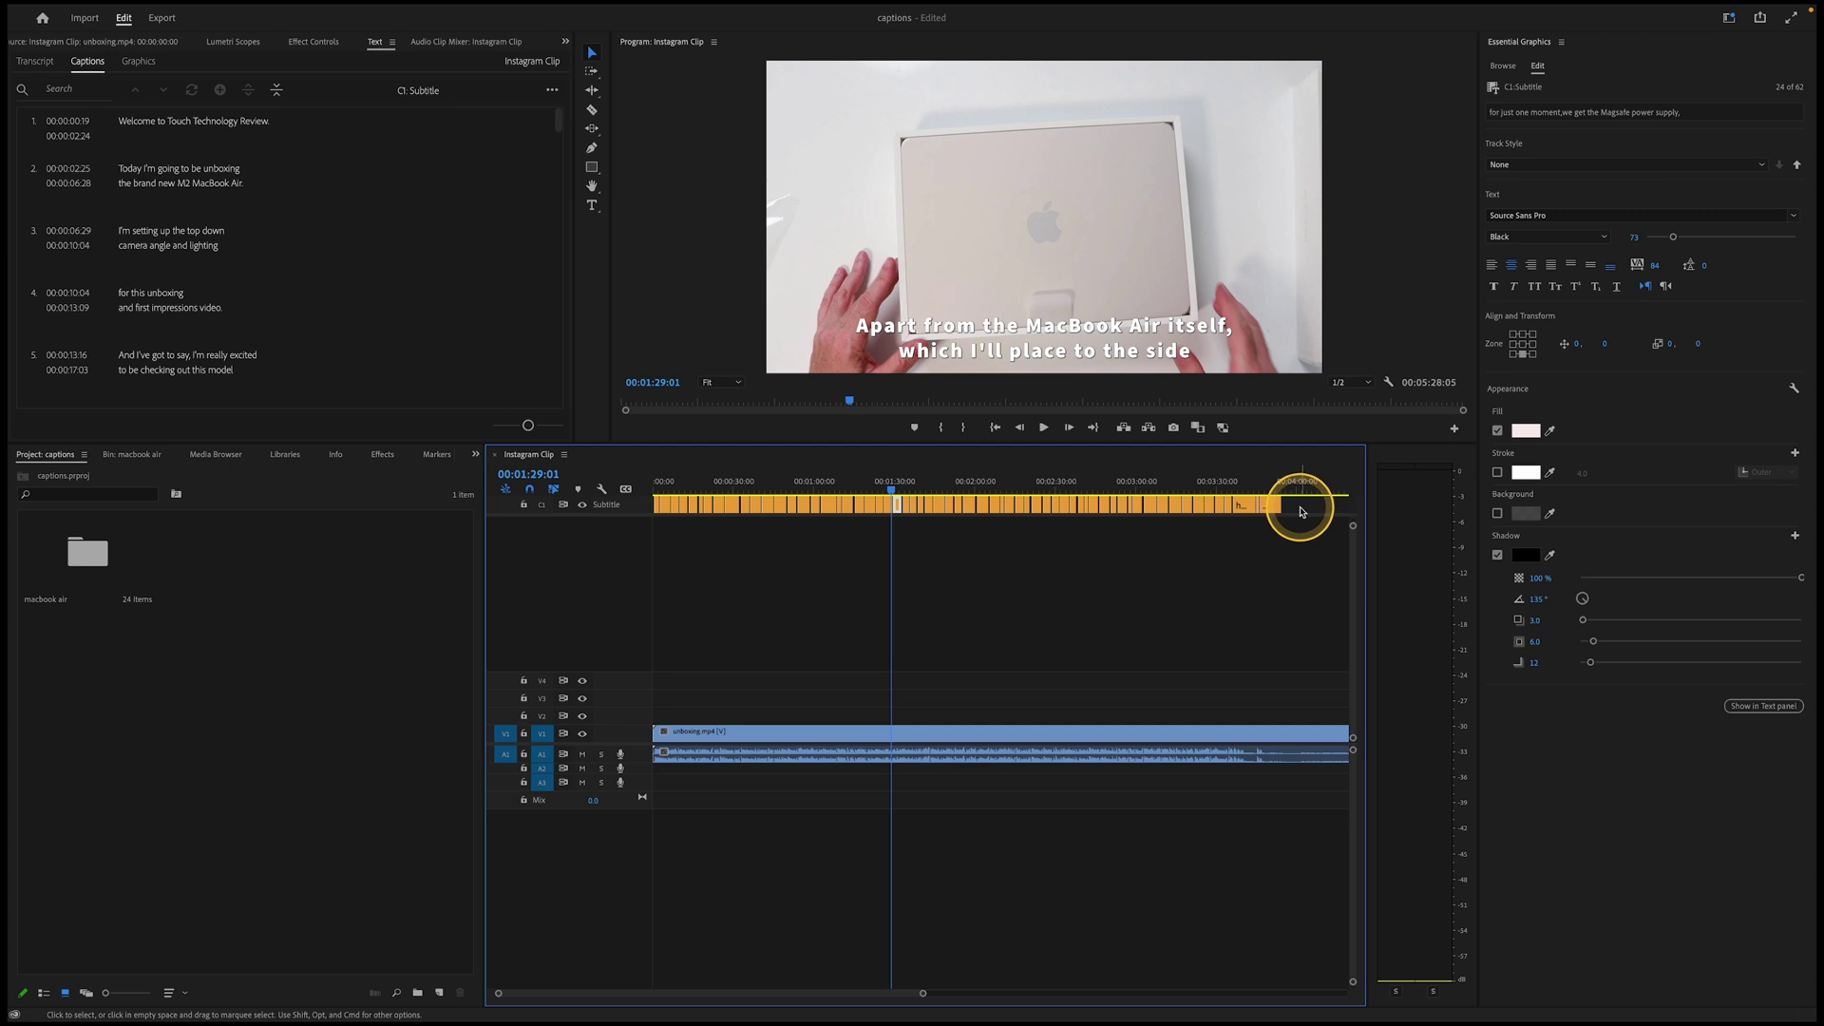
{"action": "left_click", "coordinate": [611, 499]}
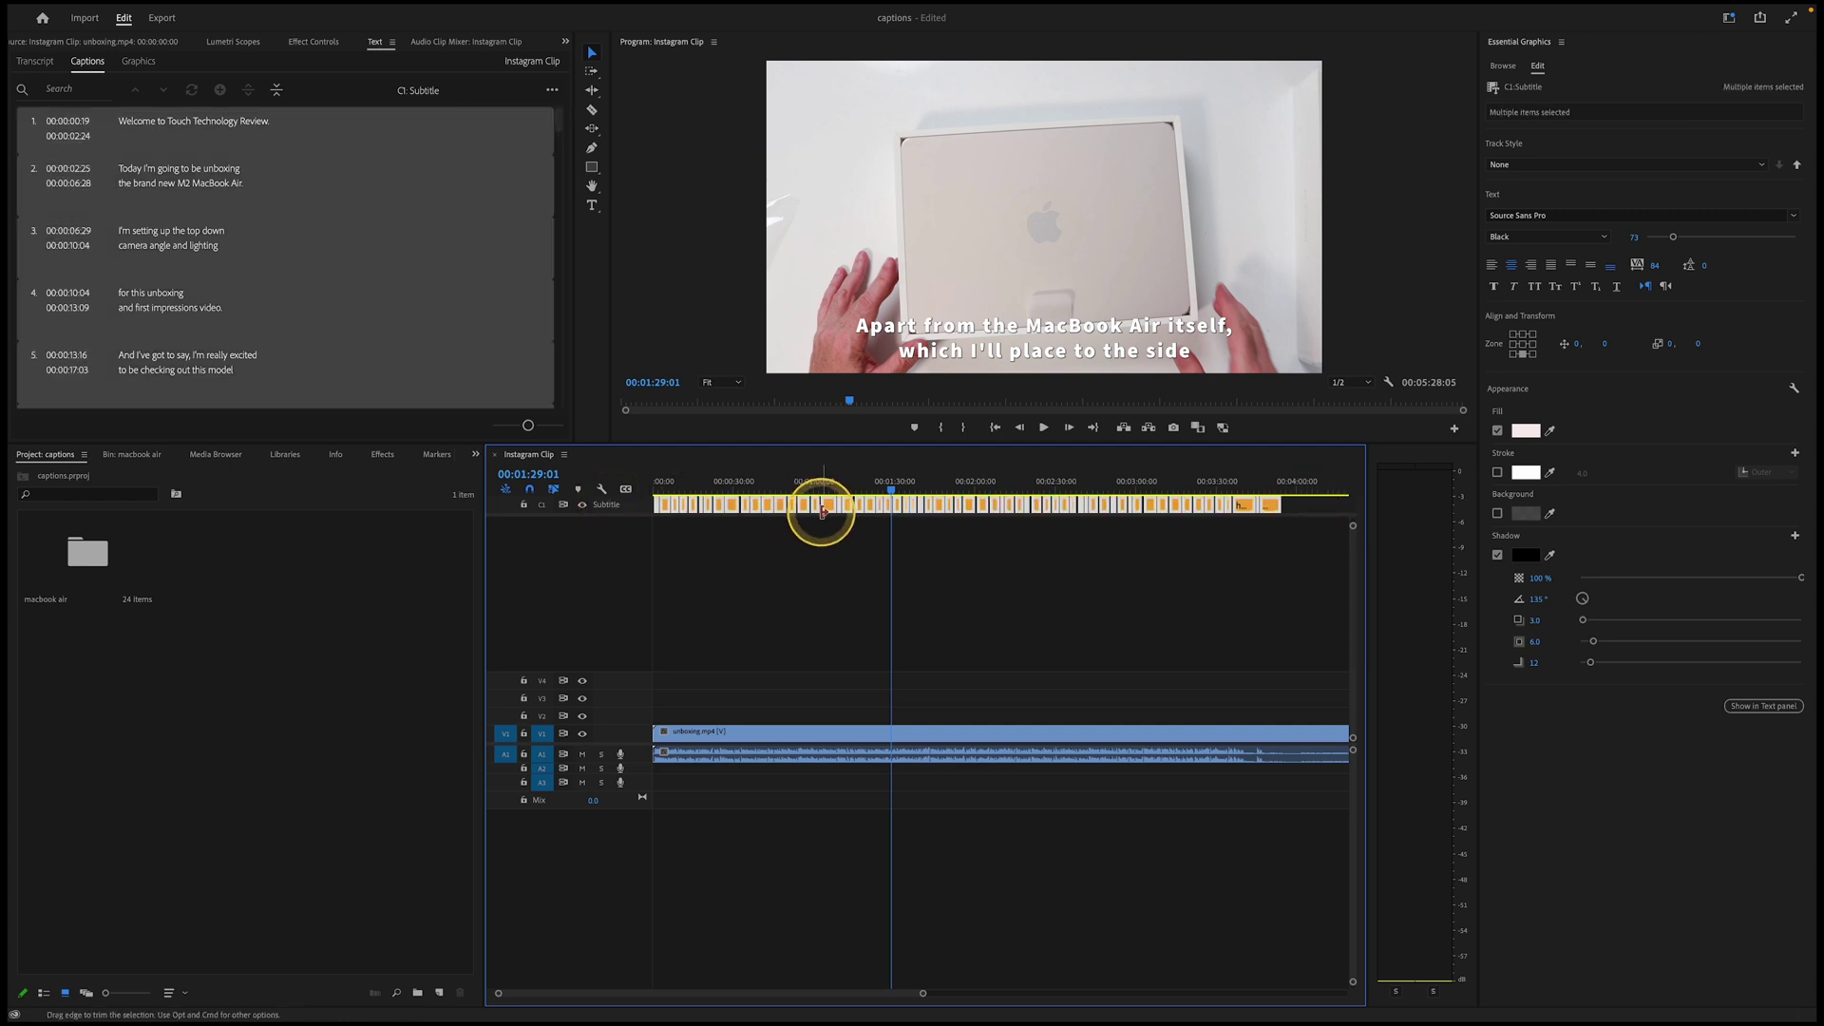
{"action": "mouse_move", "coordinate": [500, 9]}
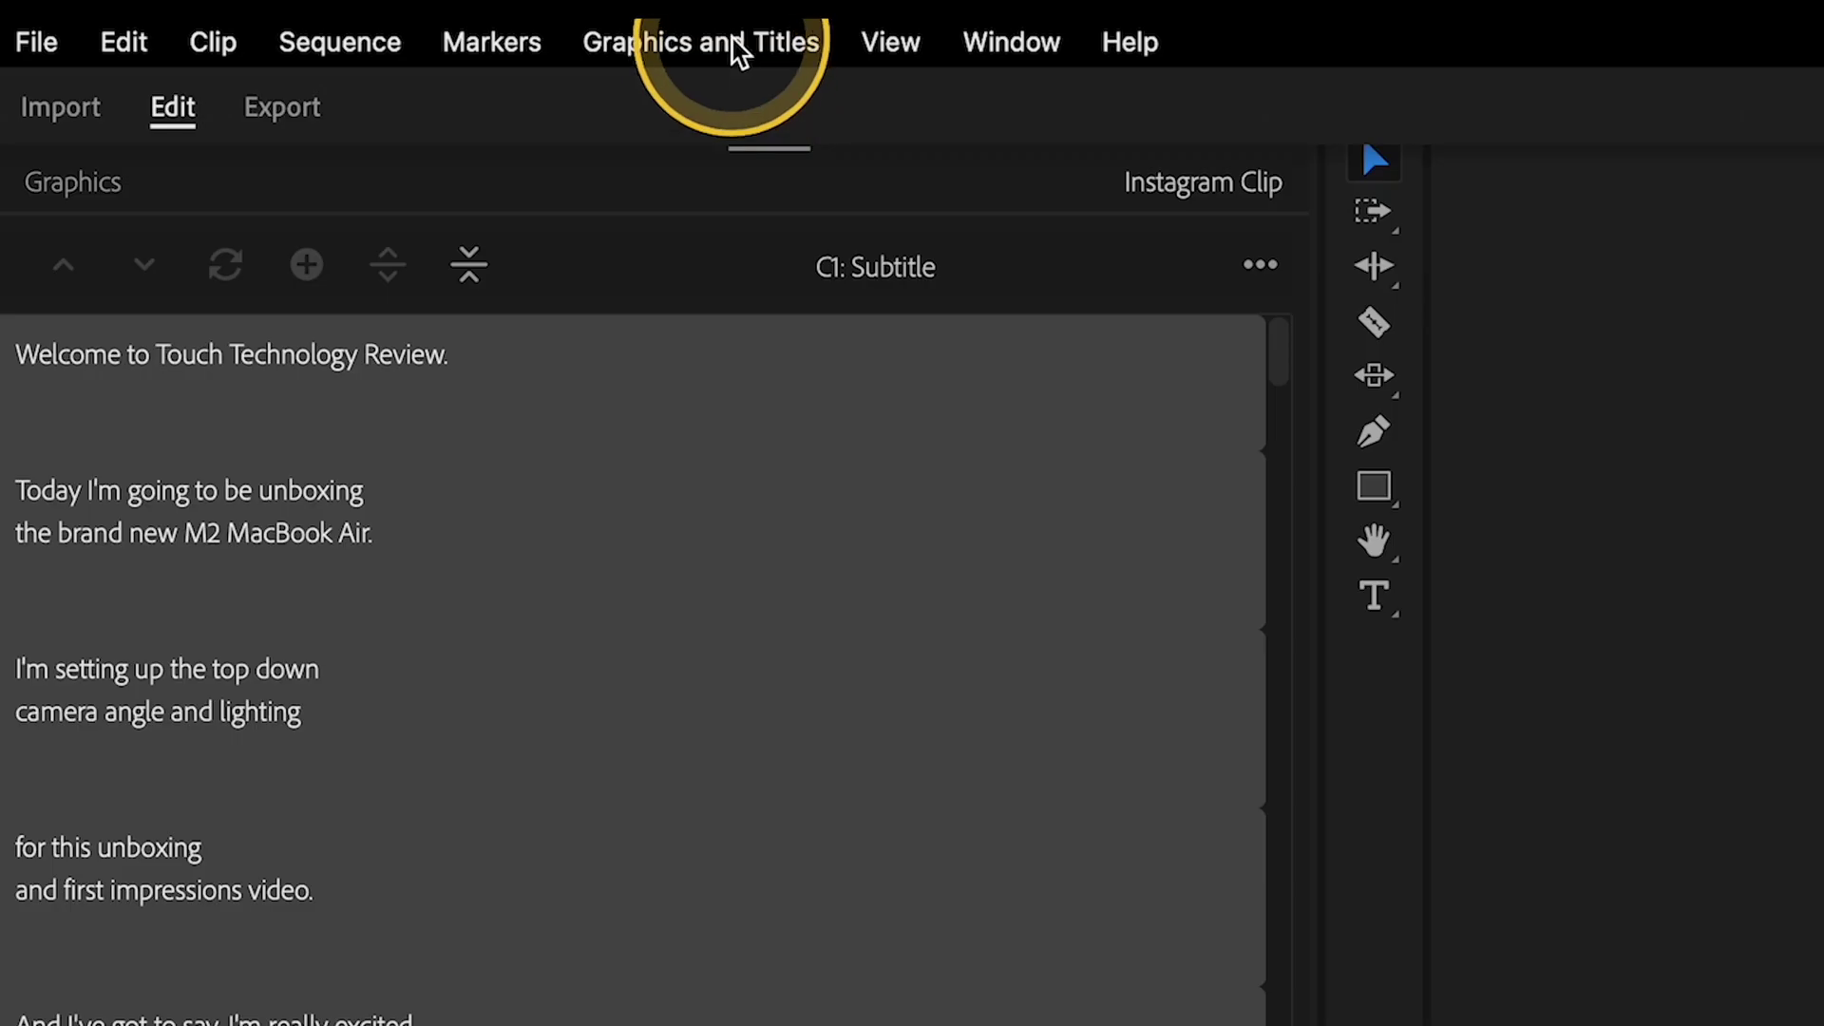
{"action": "left_click", "coordinate": [731, 43]}
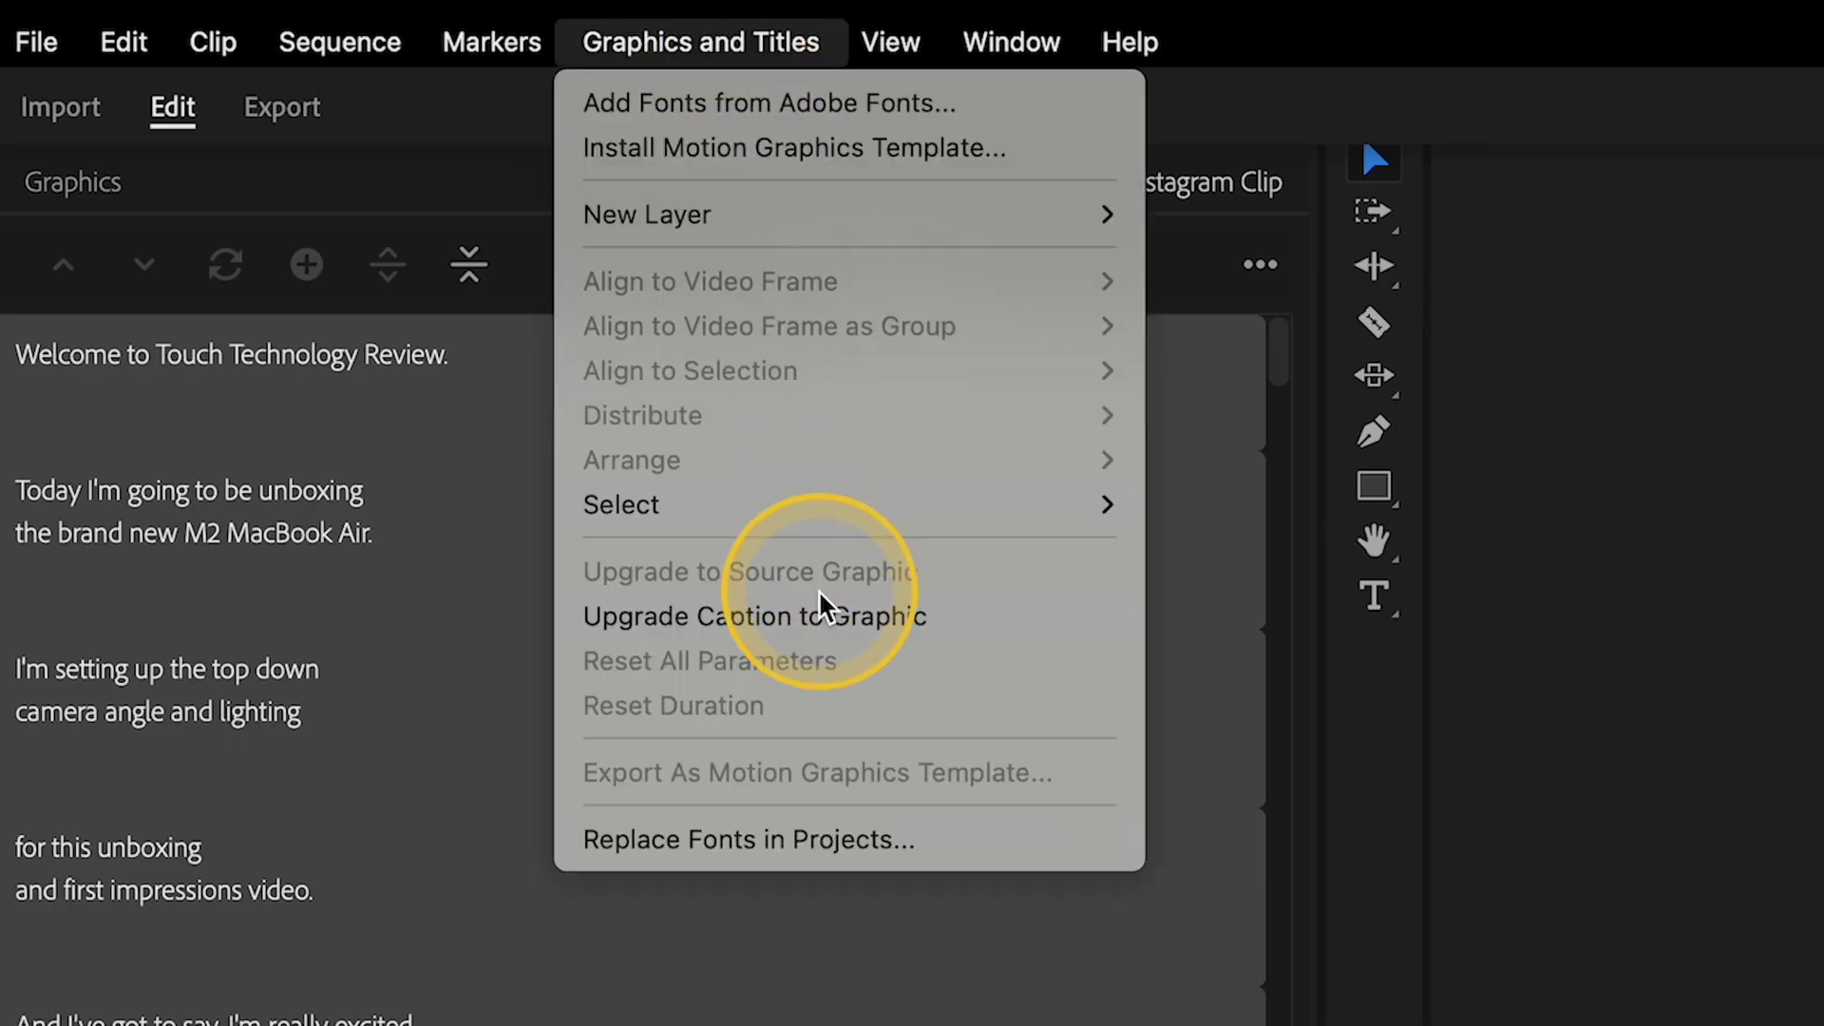
{"action": "left_click", "coordinate": [883, 629]}
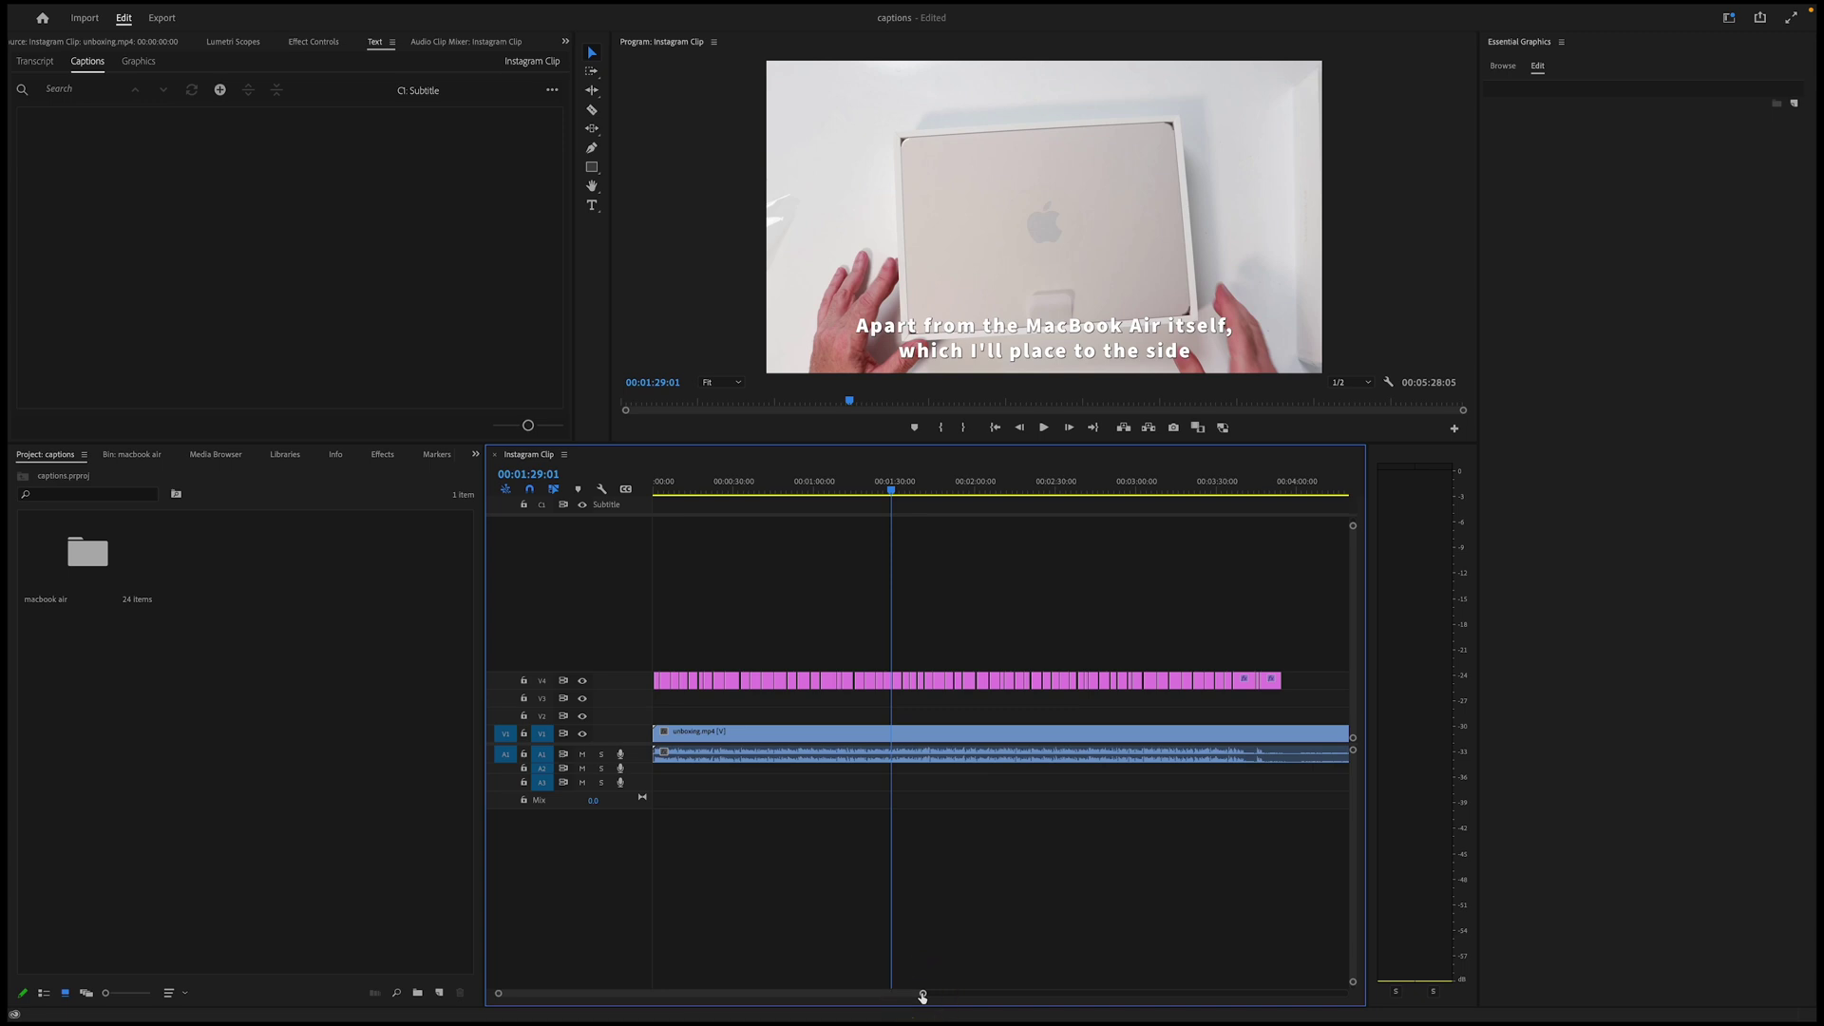
- Enlarge the timeline around the playhead and switch to the Effects workspace
{"action": "left_click_drag", "start_coordinate": [922, 996], "coordinate": [784, 972]}
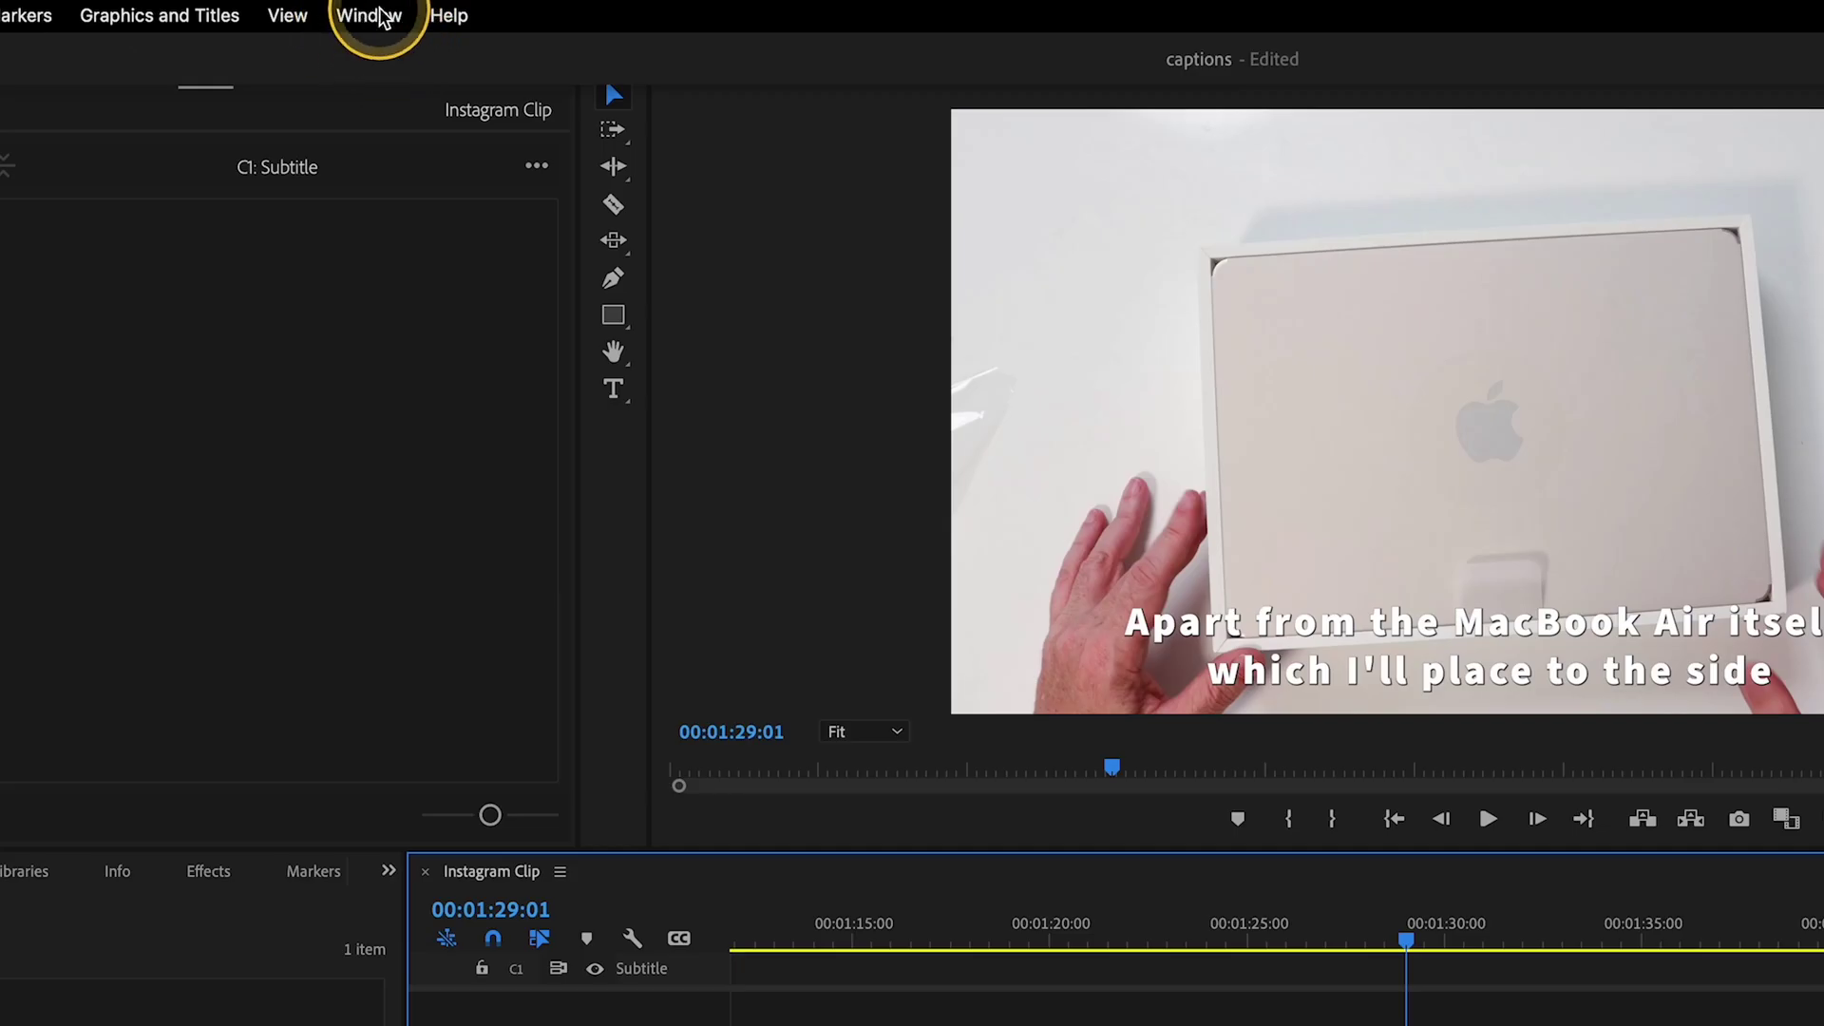
{"action": "left_click", "coordinate": [378, 15]}
{"action": "mouse_move", "coordinate": [390, 55]}
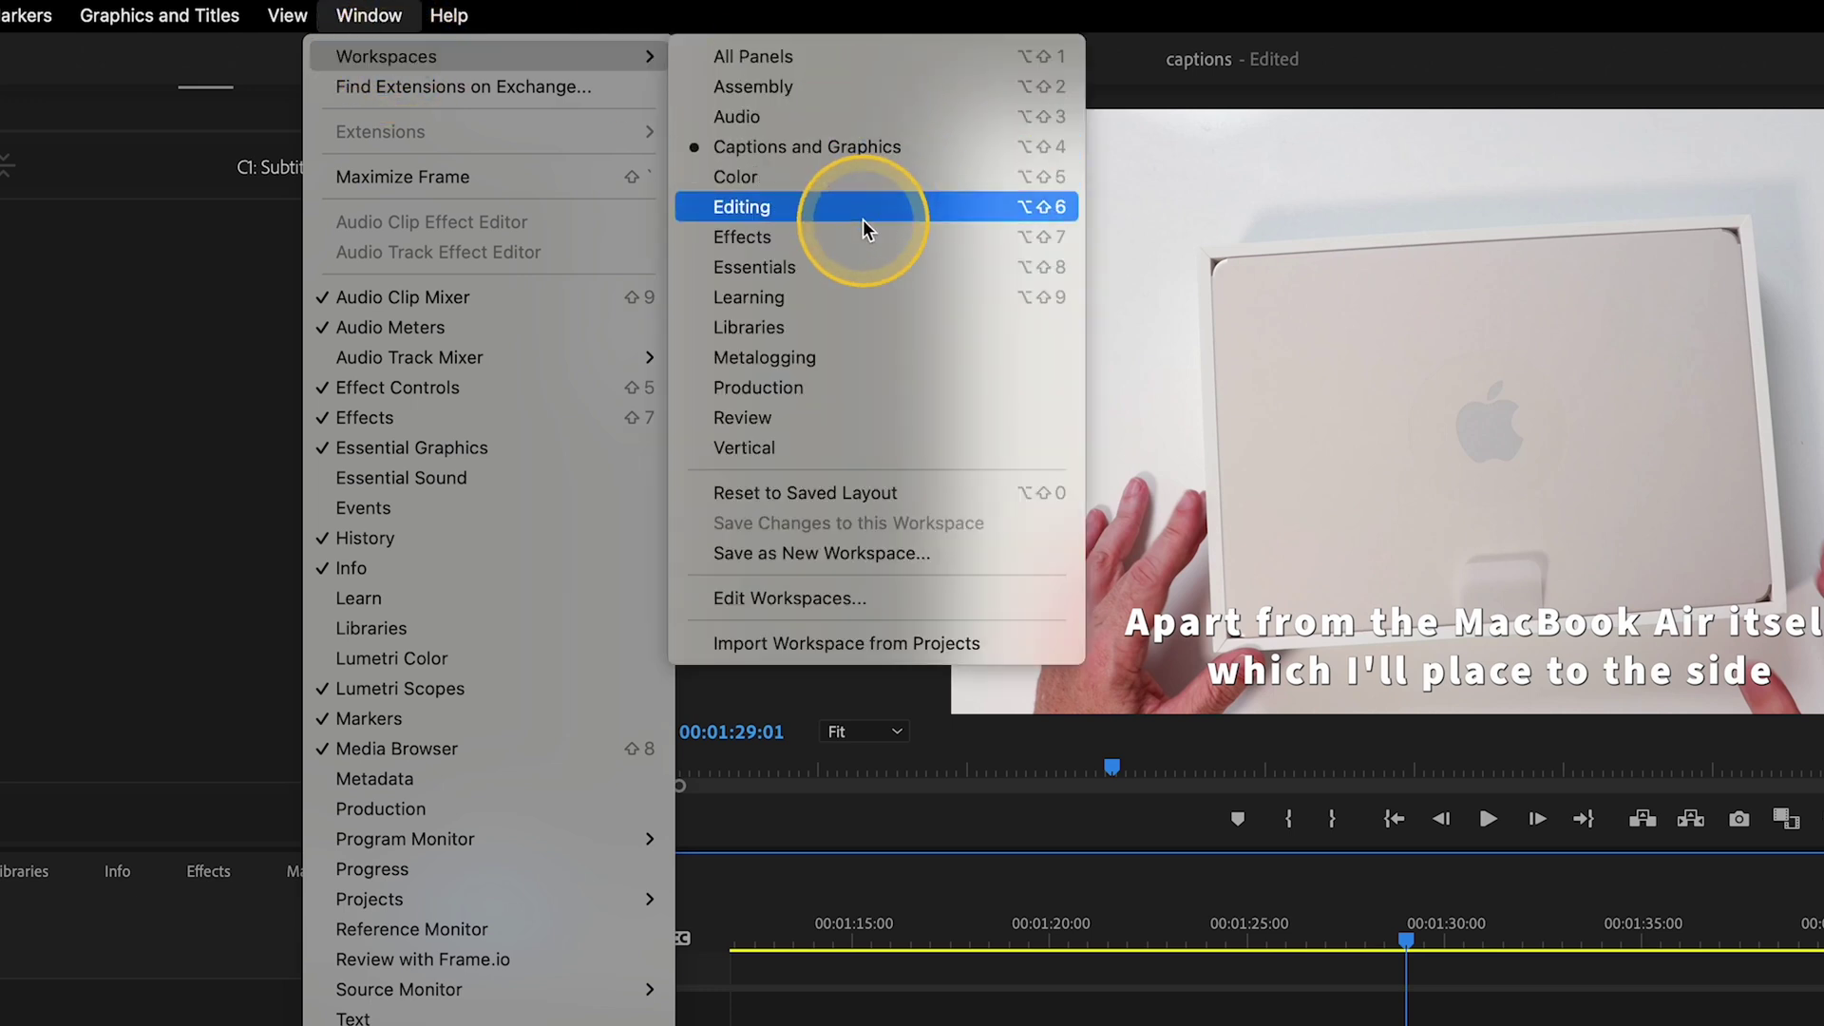
{"action": "left_click", "coordinate": [824, 249]}
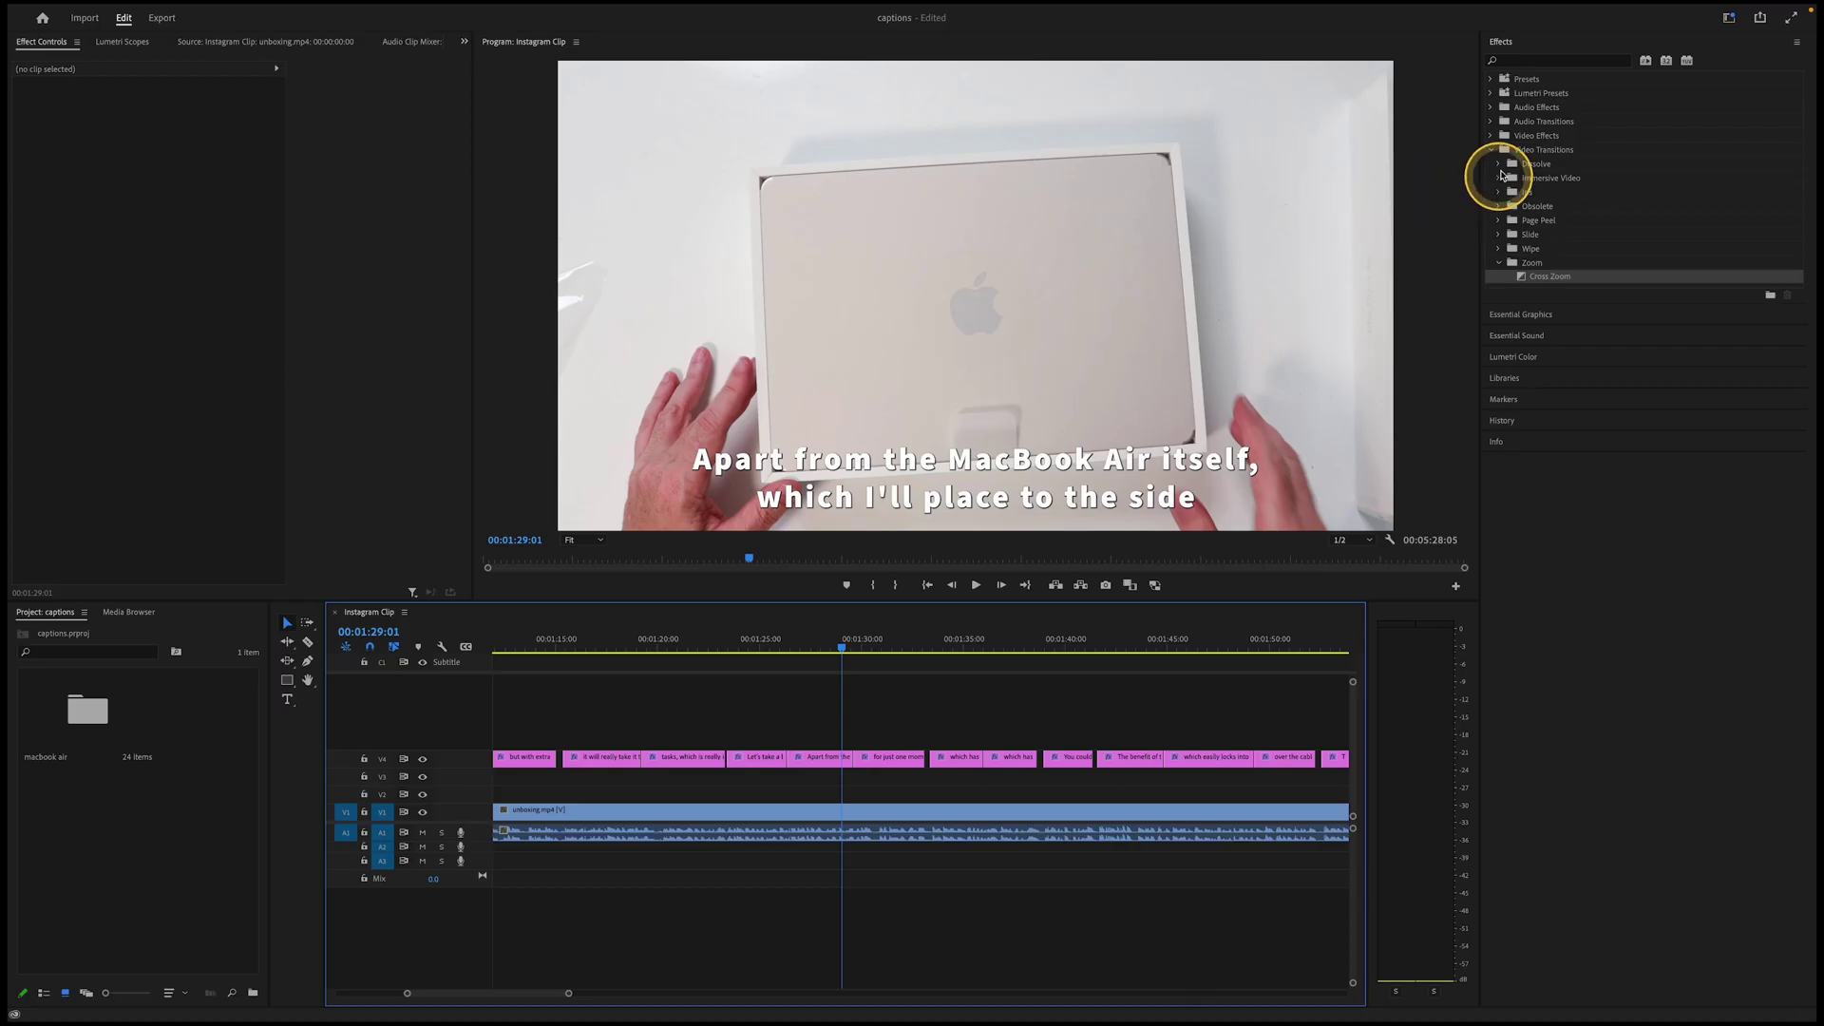
- Apply the Cross Zoom video transition between the "Apart from the MacBook Air itself" and "for just one moment" graphics and play it back
{"action": "left_click", "coordinate": [1492, 150]}
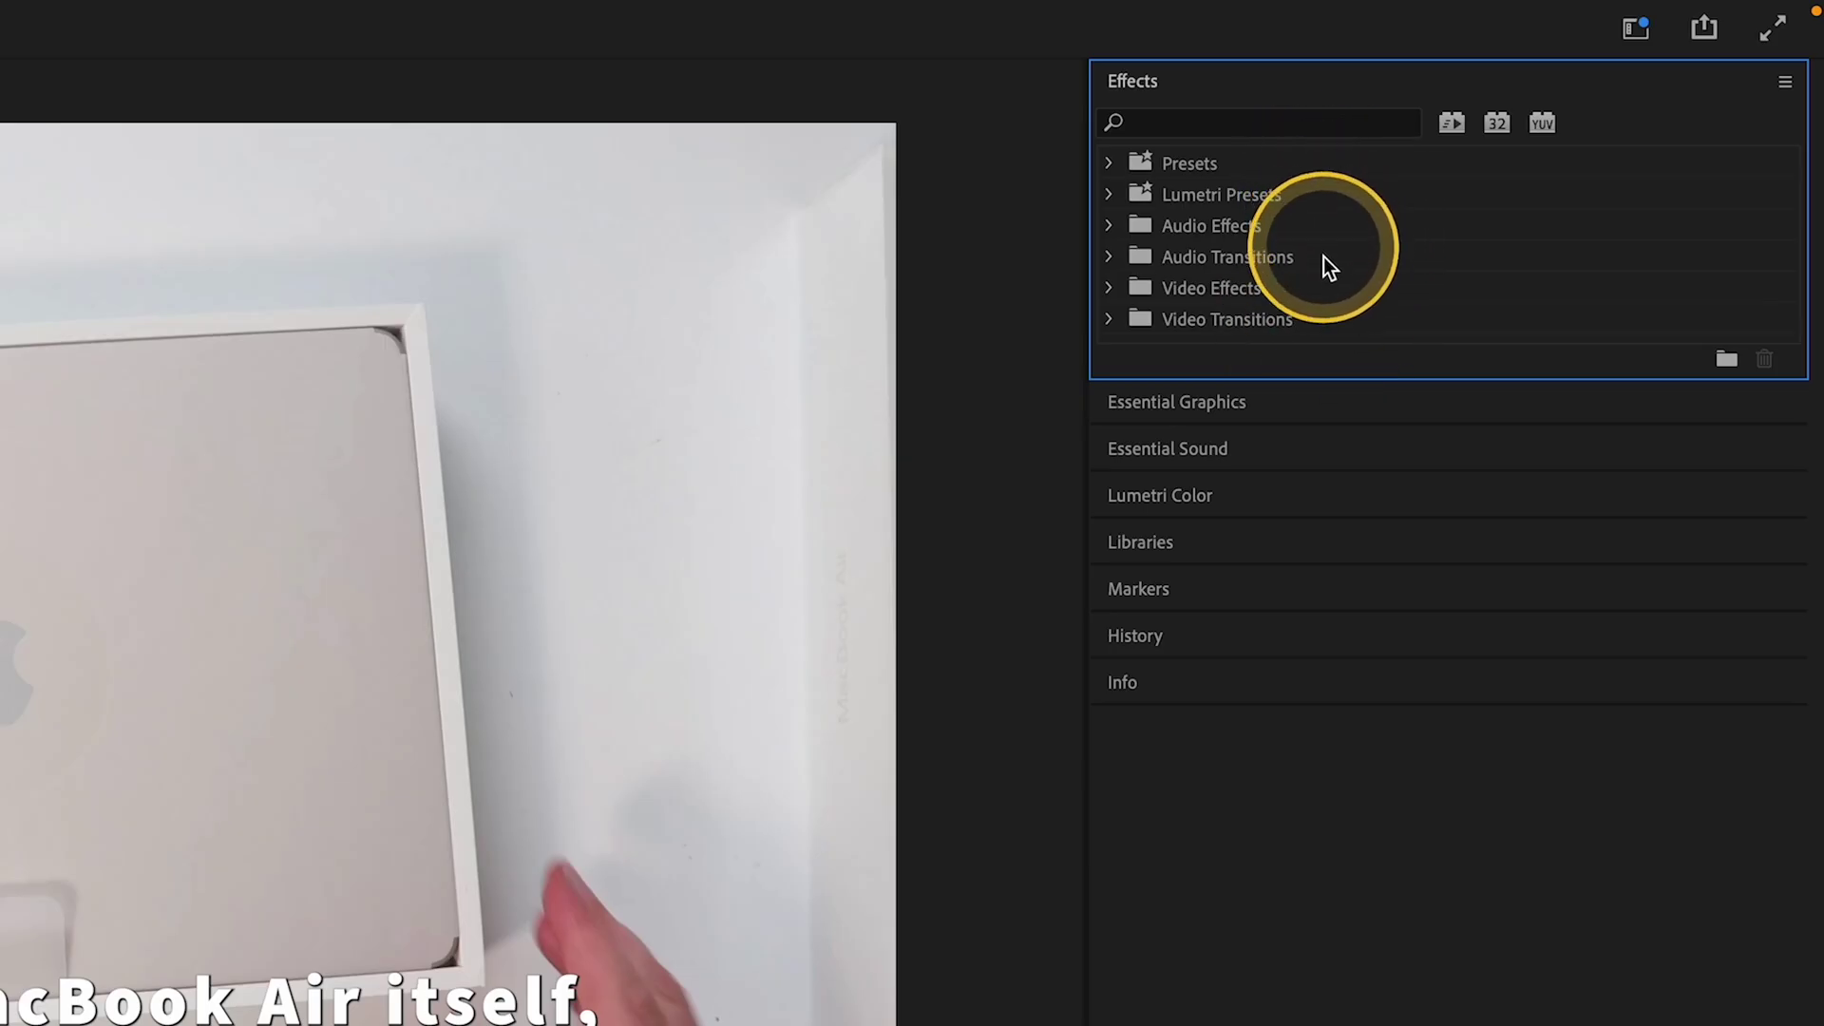
{"action": "left_click", "coordinate": [1110, 320]}
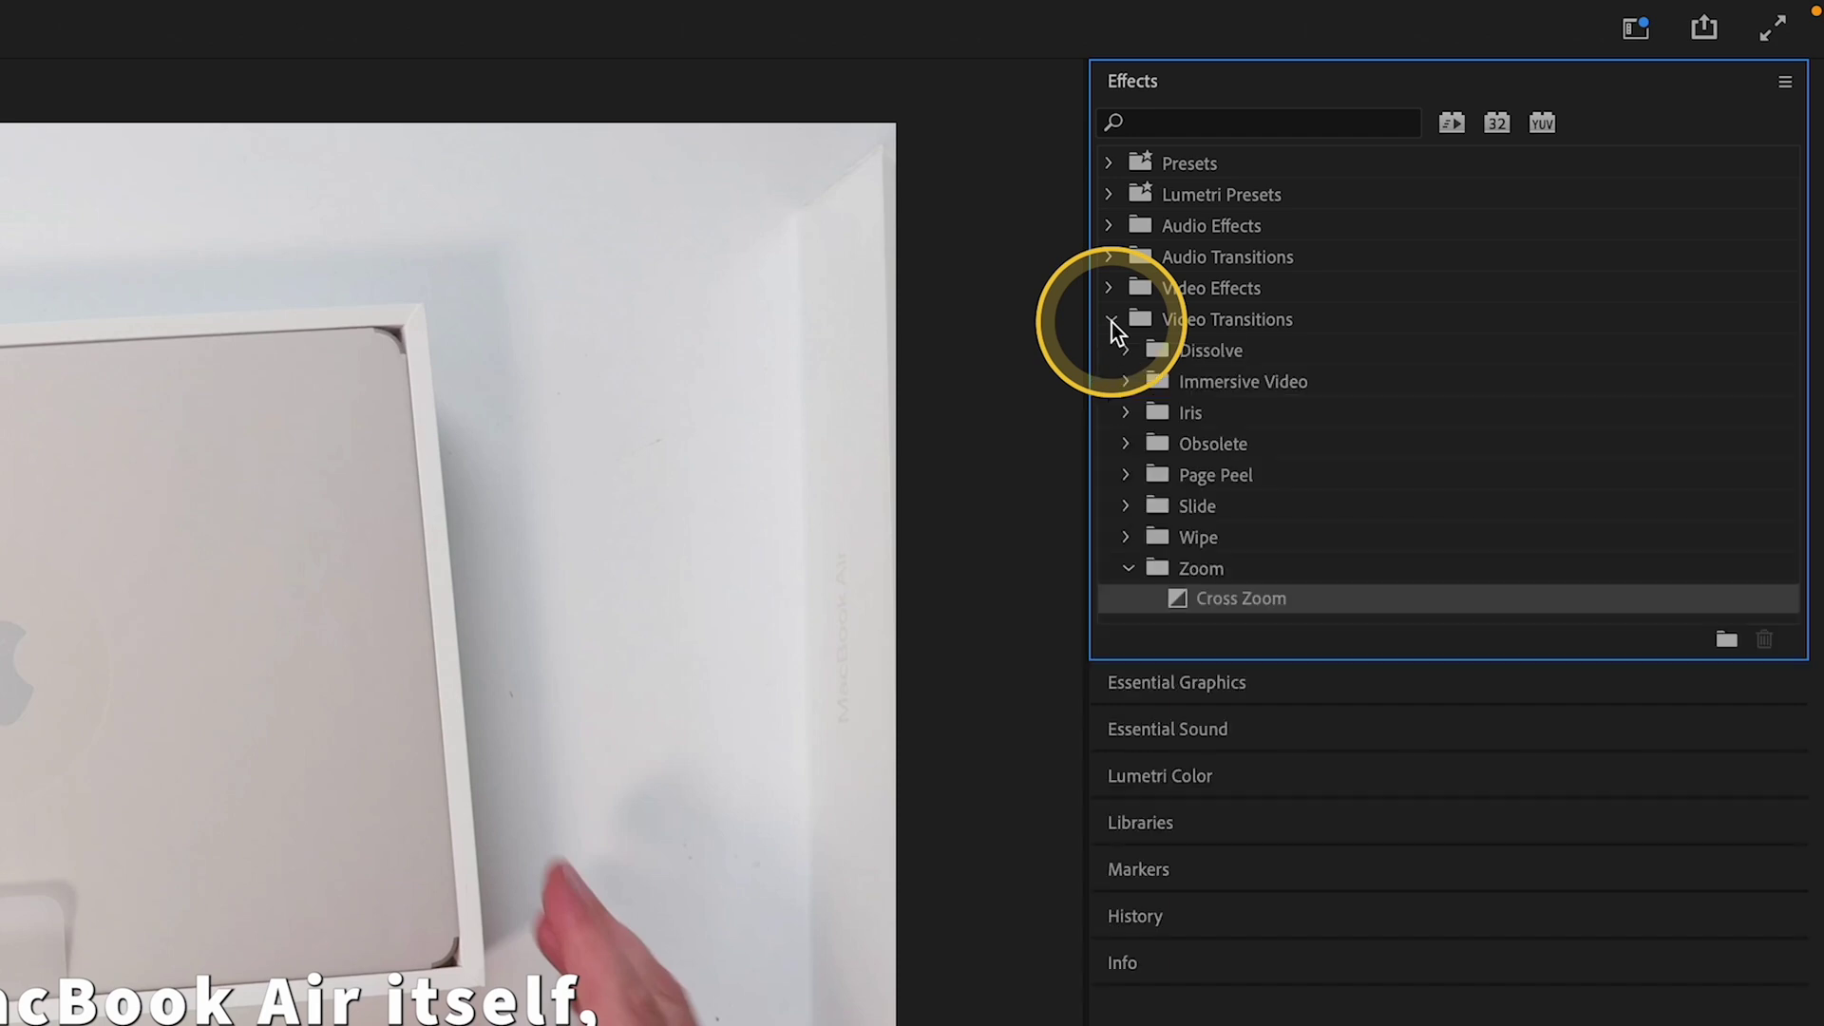
{"action": "left_click_drag", "start_coordinate": [1254, 597], "coordinate": [851, 766]}
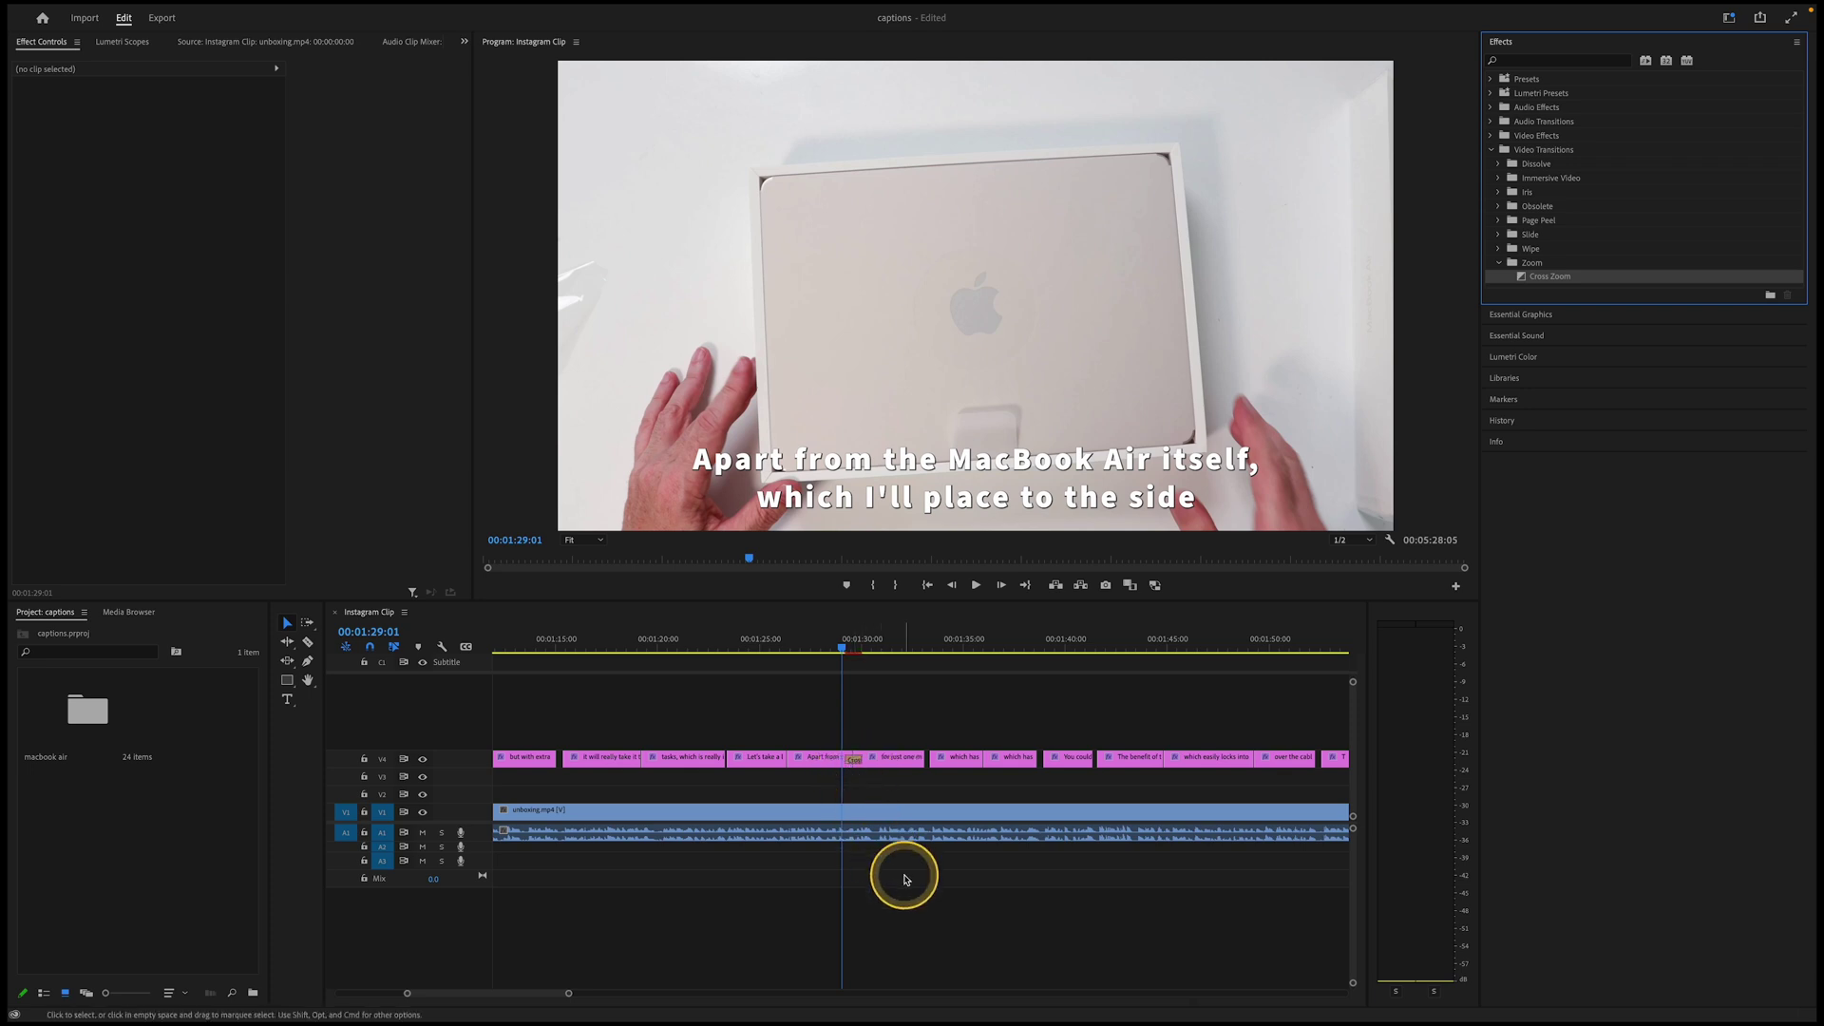
{"action": "key", "text": "space"}
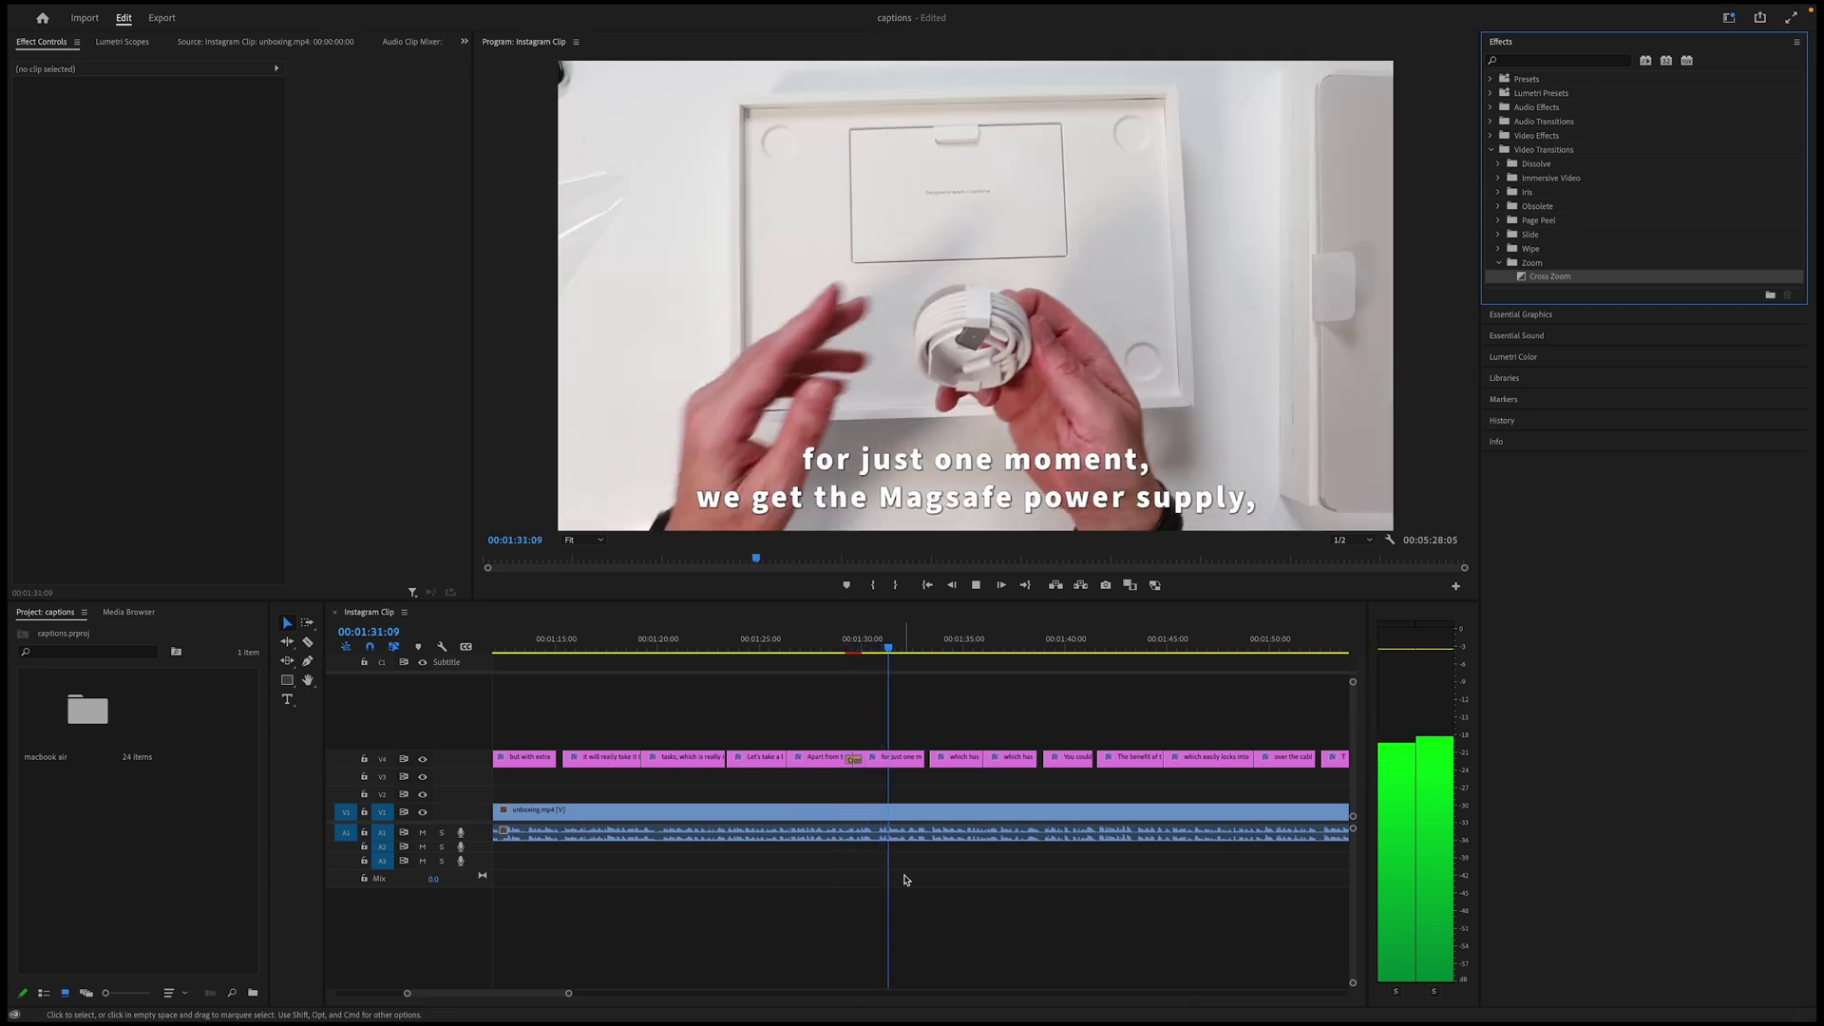
- Enable Scale and Position keyframing at 00:01:15:11, the start of the "it will really take it to the next level" graphic
{"action": "left_click", "coordinate": [956, 650]}
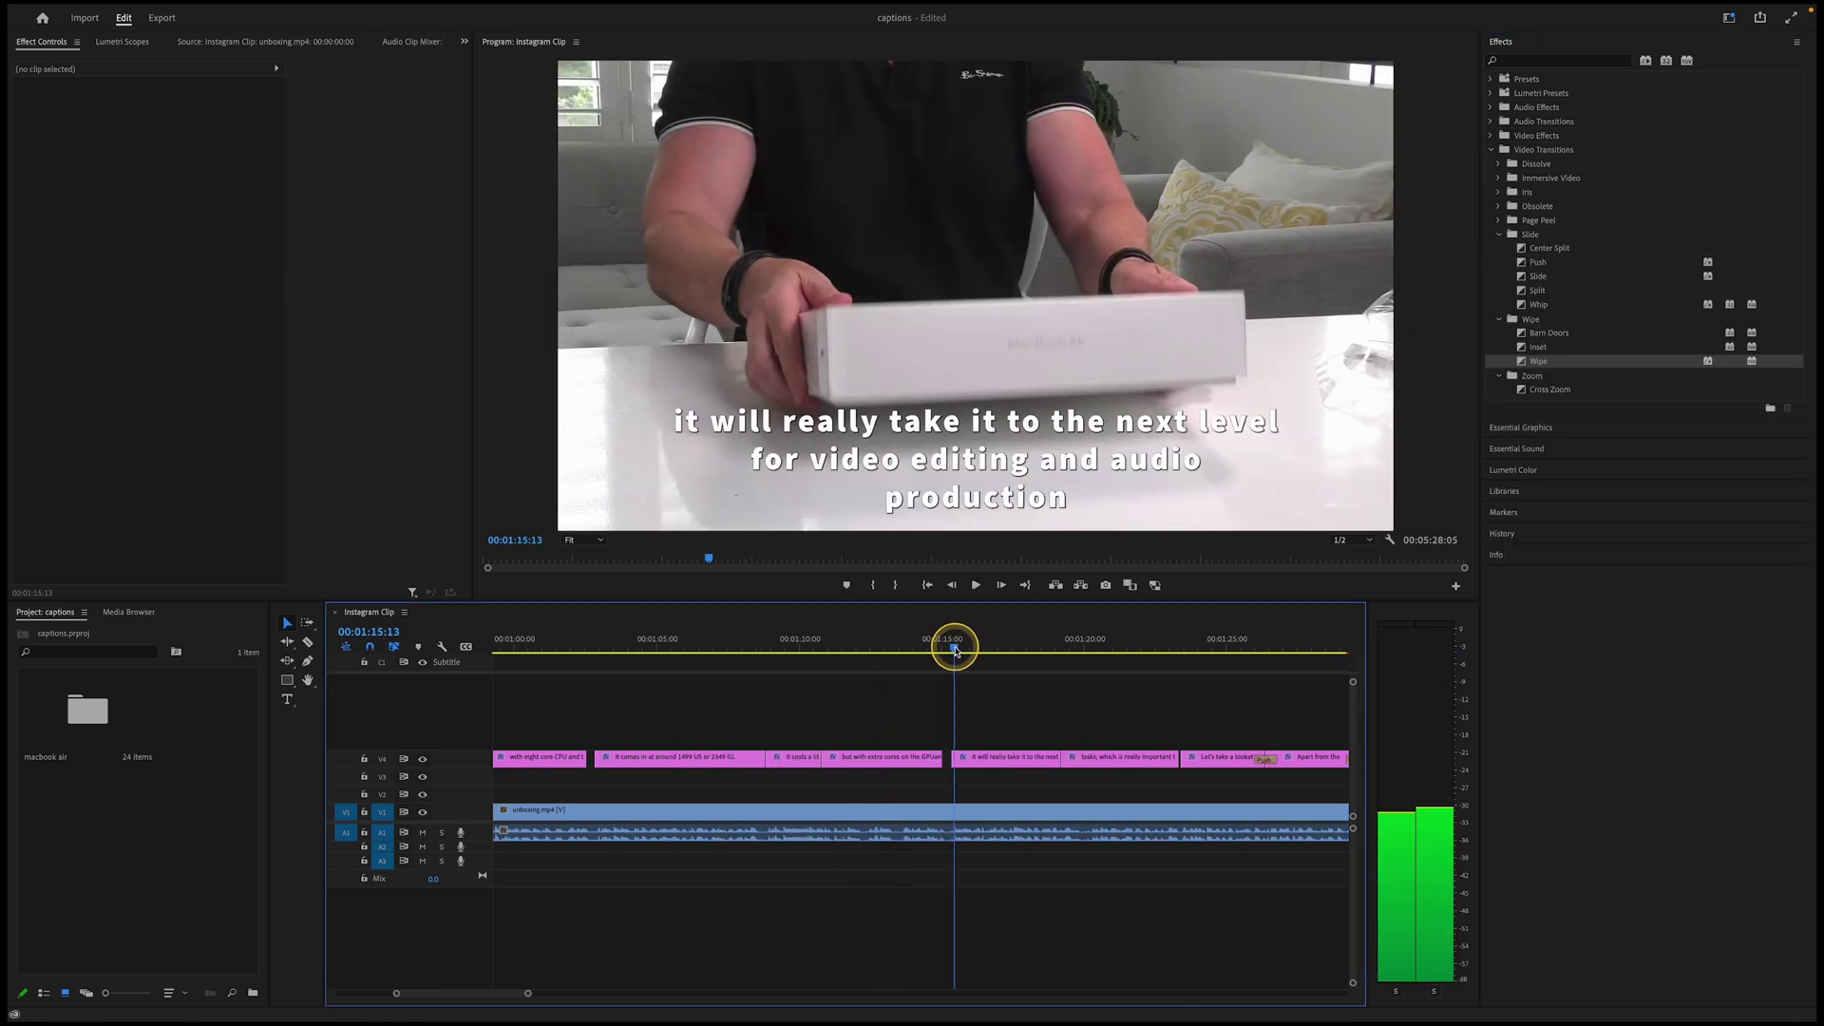
{"action": "left_click_drag", "start_coordinate": [956, 650], "coordinate": [951, 647]}
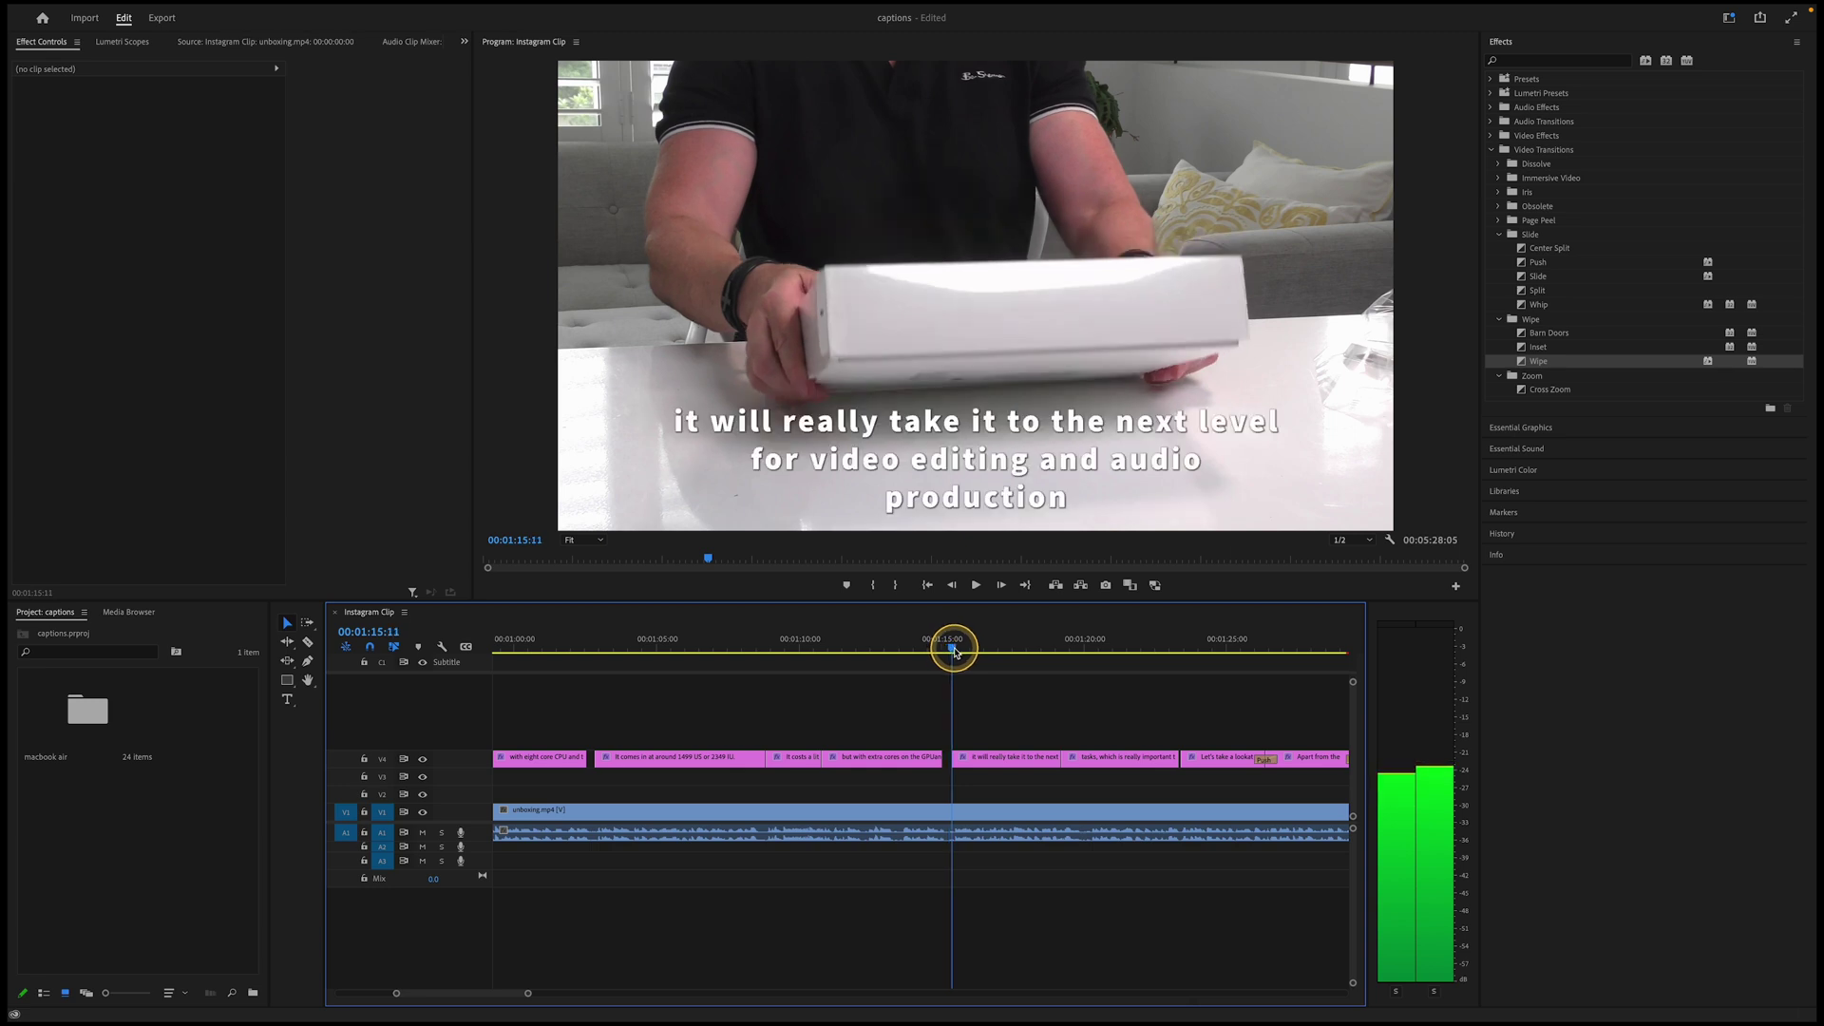
{"action": "left_click", "coordinate": [1010, 757]}
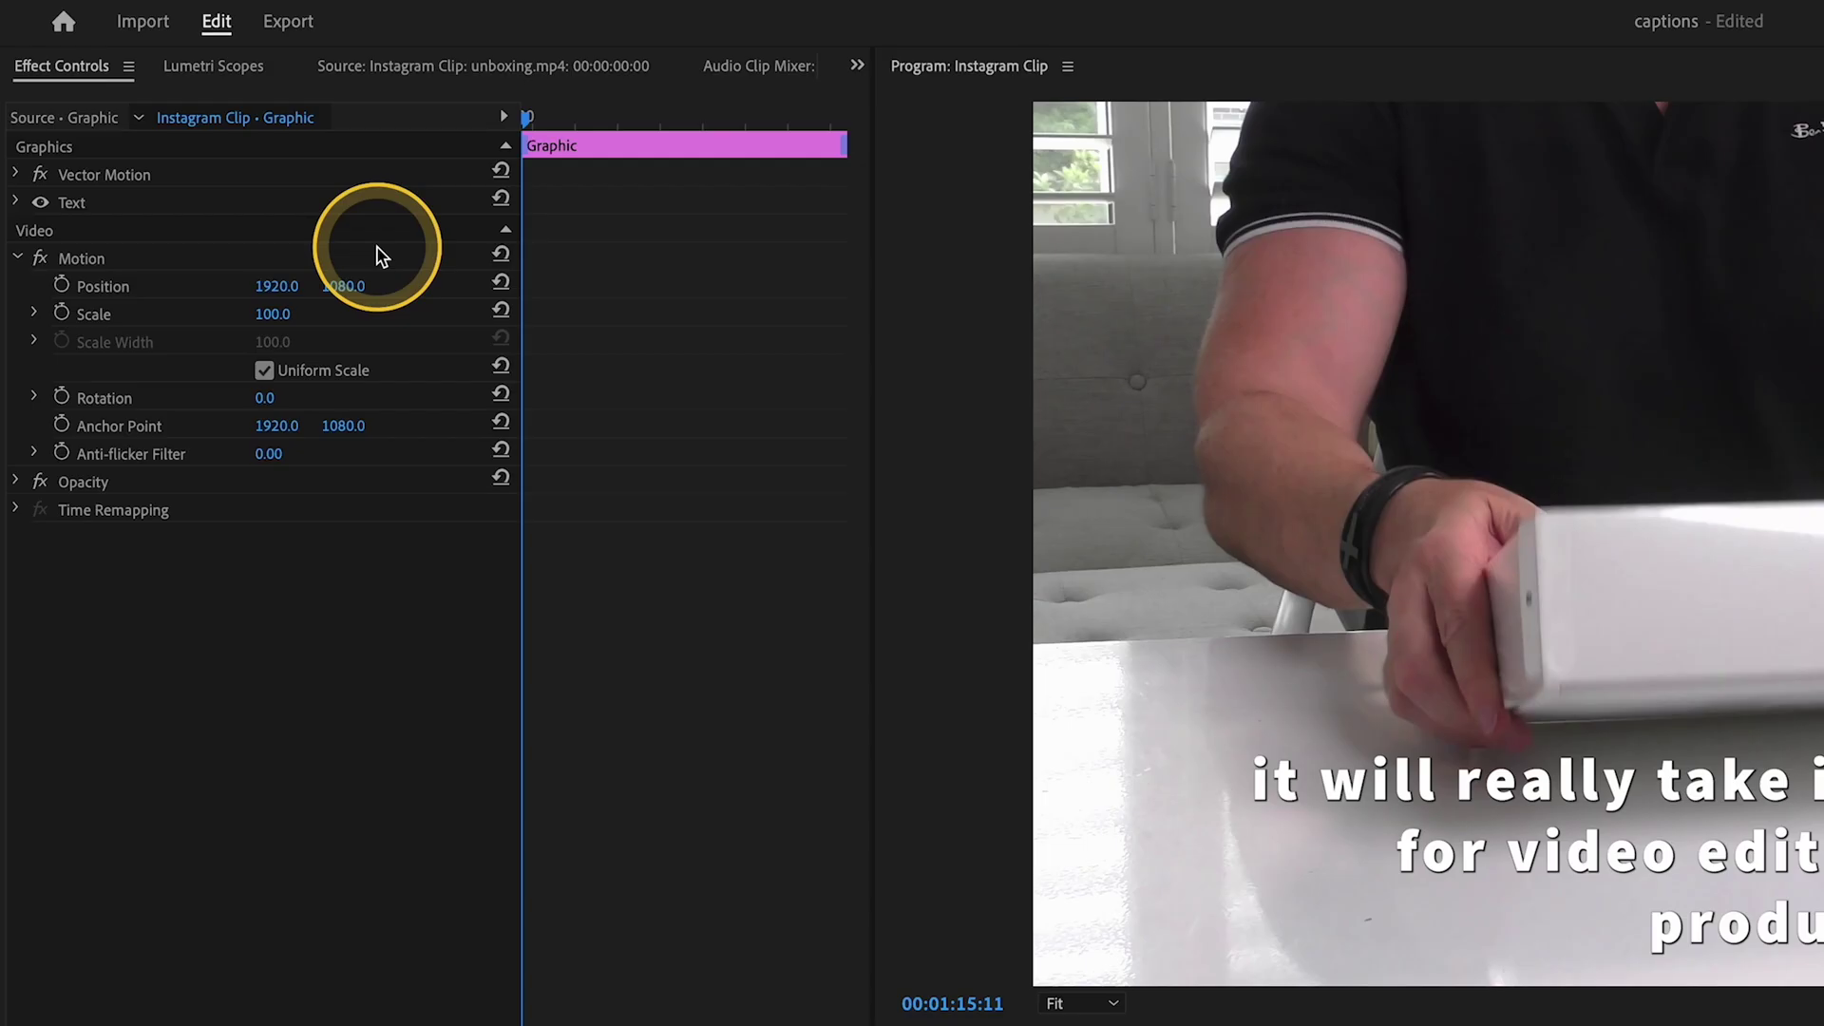
{"action": "left_click", "coordinate": [67, 315]}
{"action": "left_click", "coordinate": [65, 315]}
{"action": "left_click", "coordinate": [62, 287]}
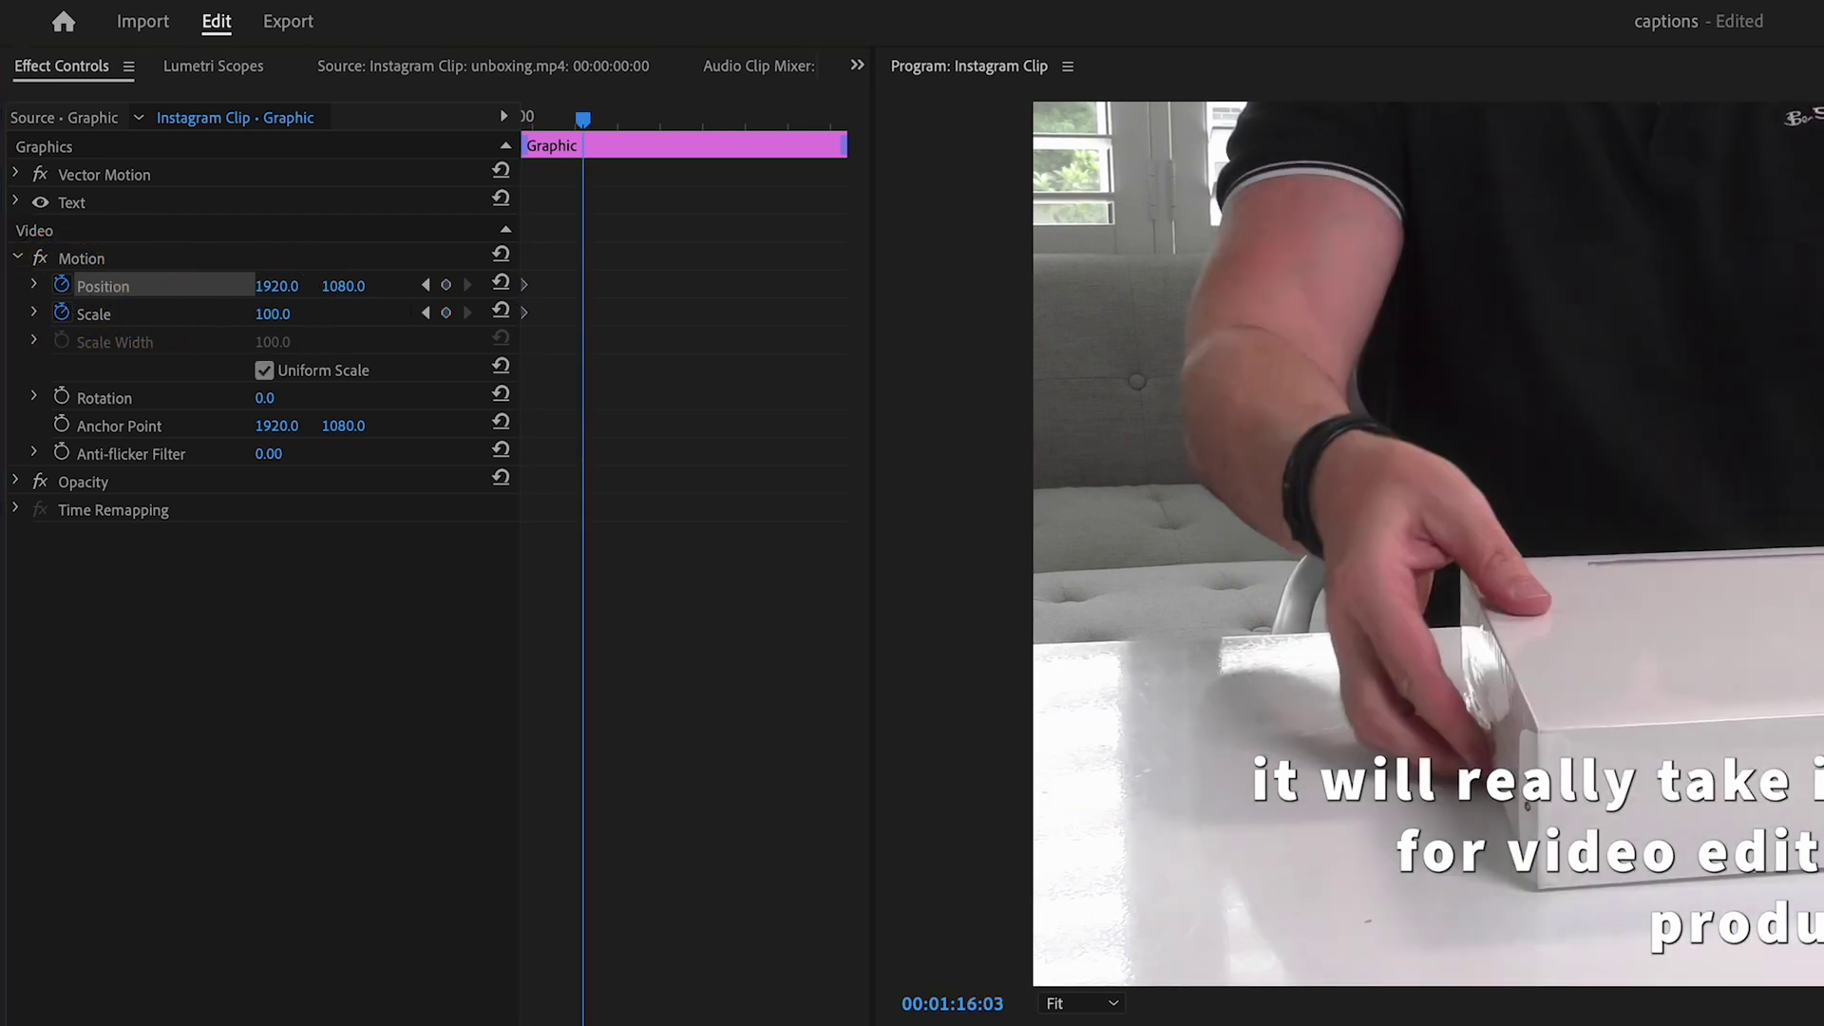
- Add Position and Scale keyframes at 00:01:16:03 on the selected graphic, setting Scale to 110 and vertical Position to 946
{"action": "left_click", "coordinate": [444, 285]}
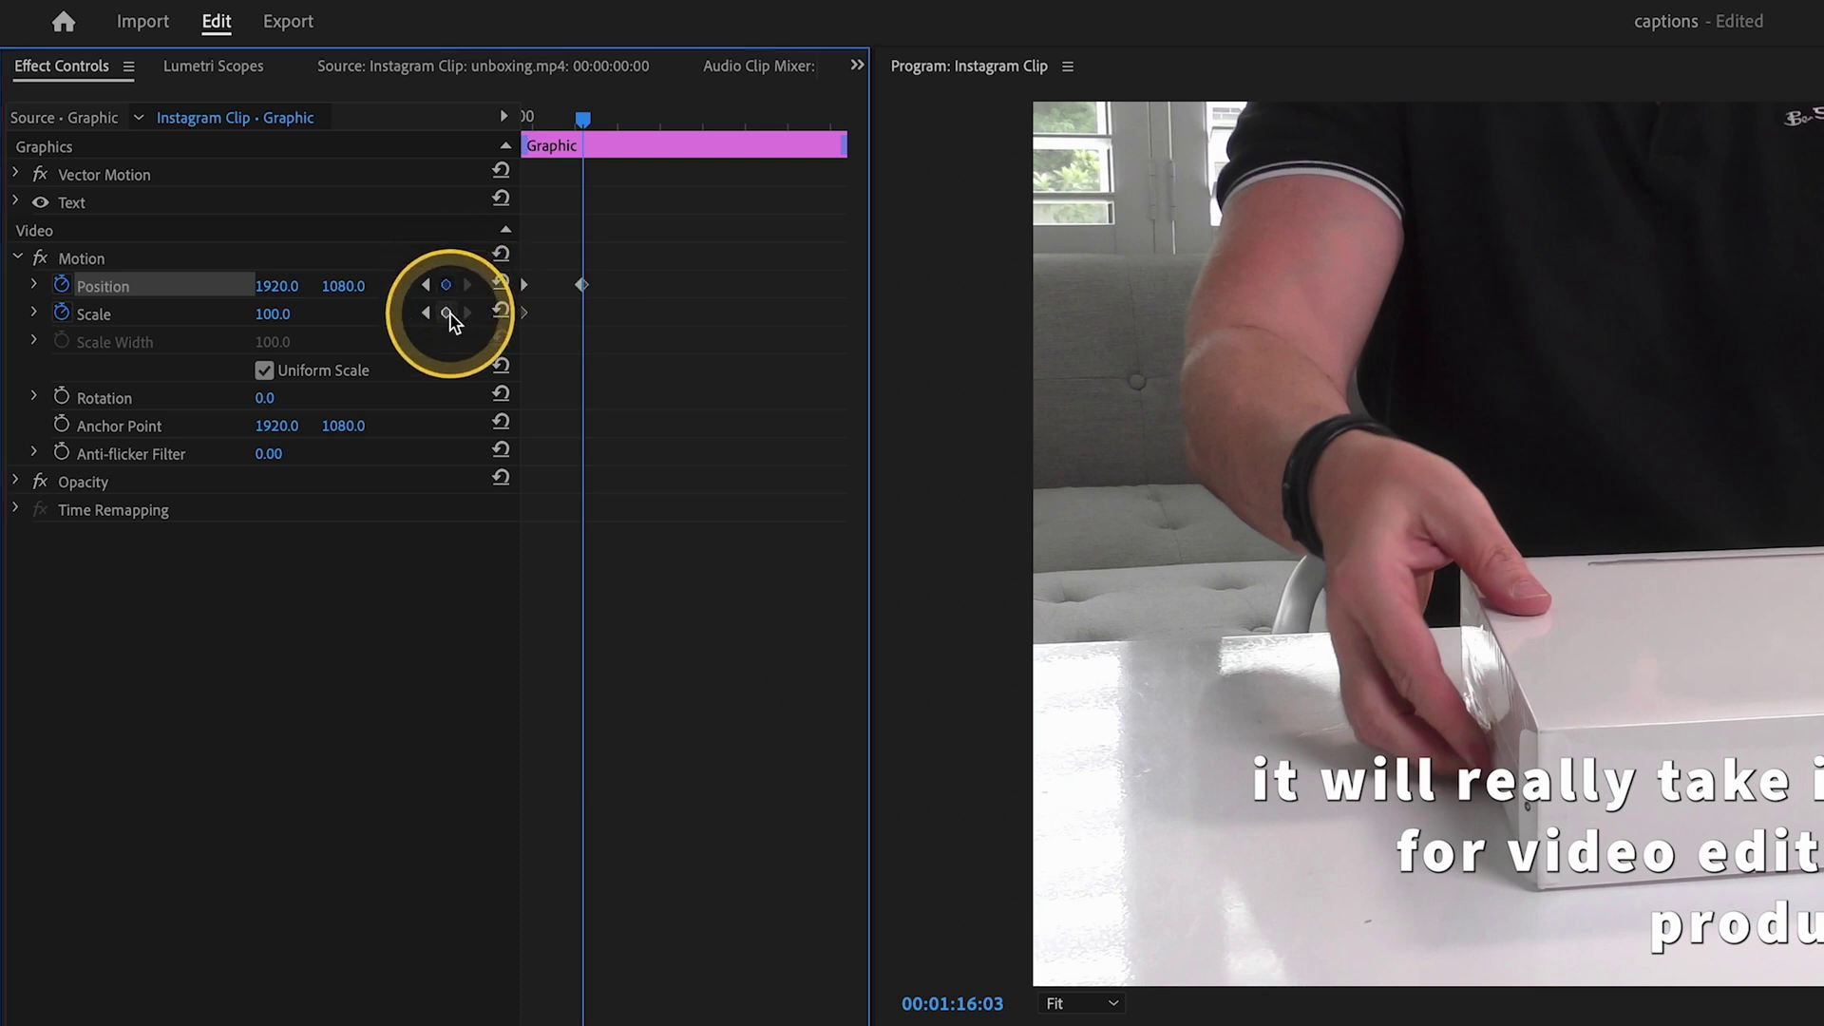
{"action": "left_click", "coordinate": [447, 314]}
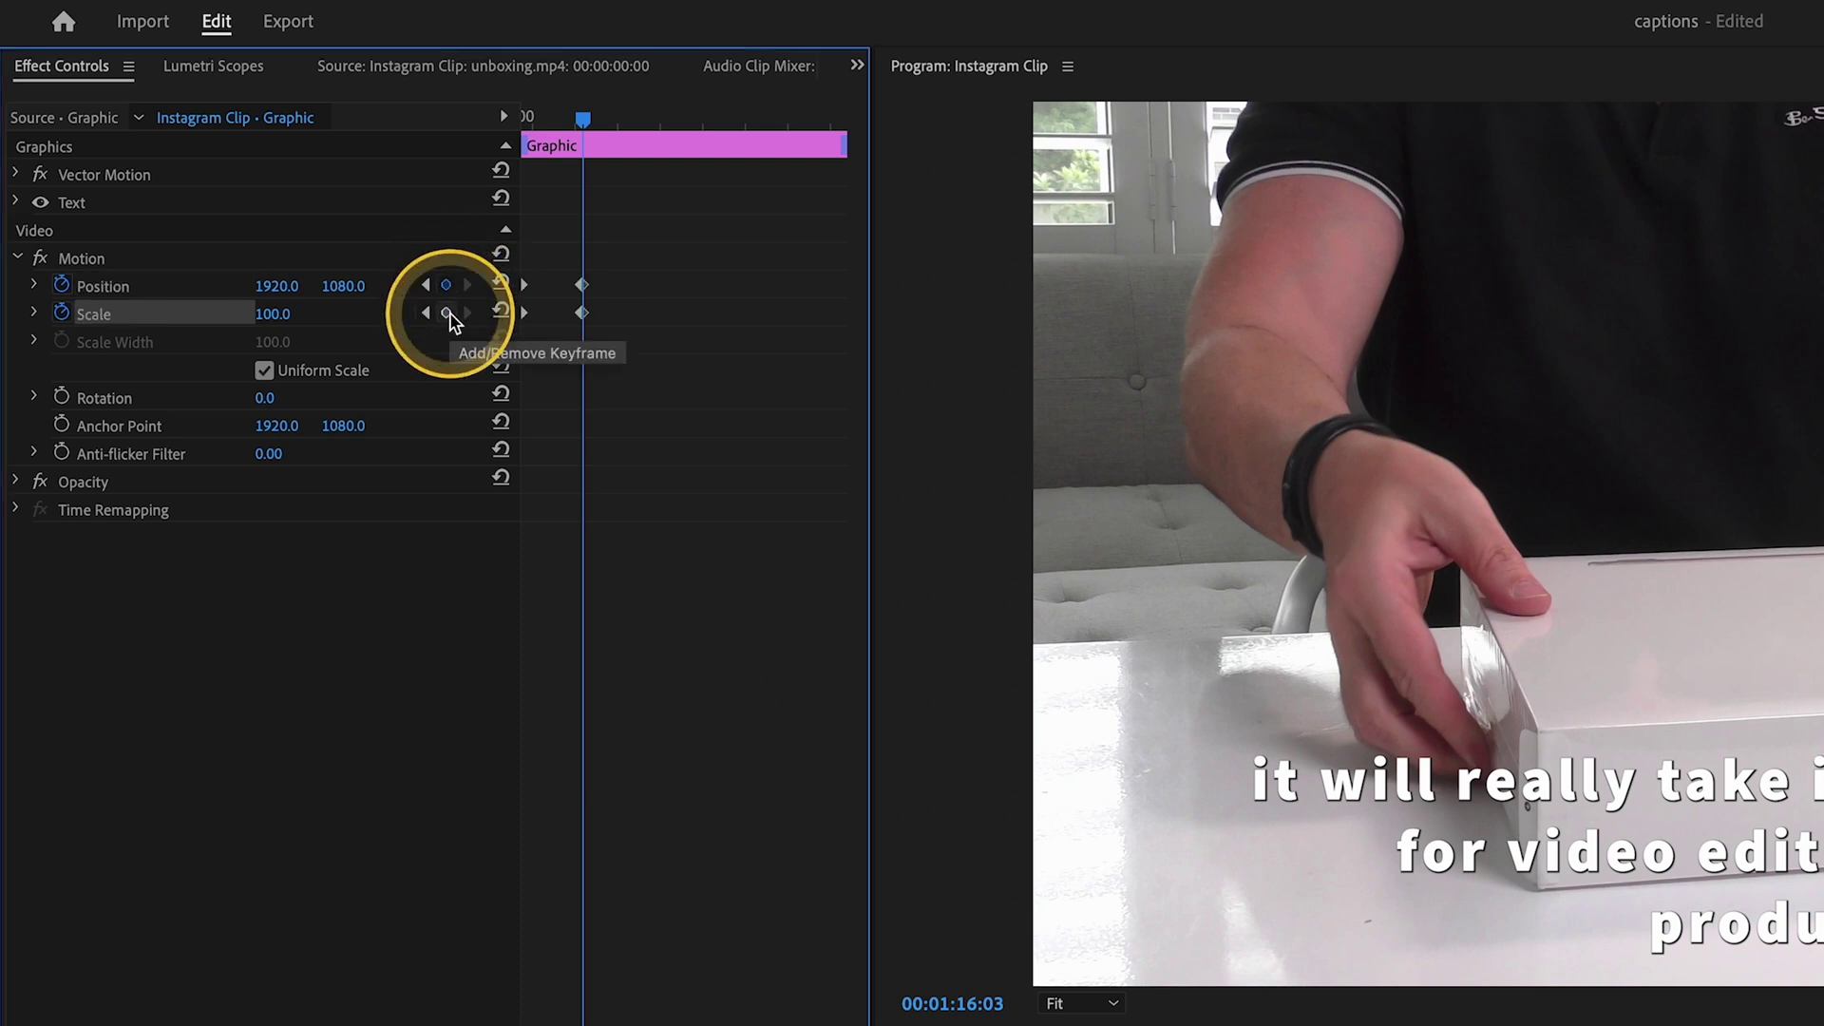
{"action": "left_click", "coordinate": [290, 321]}
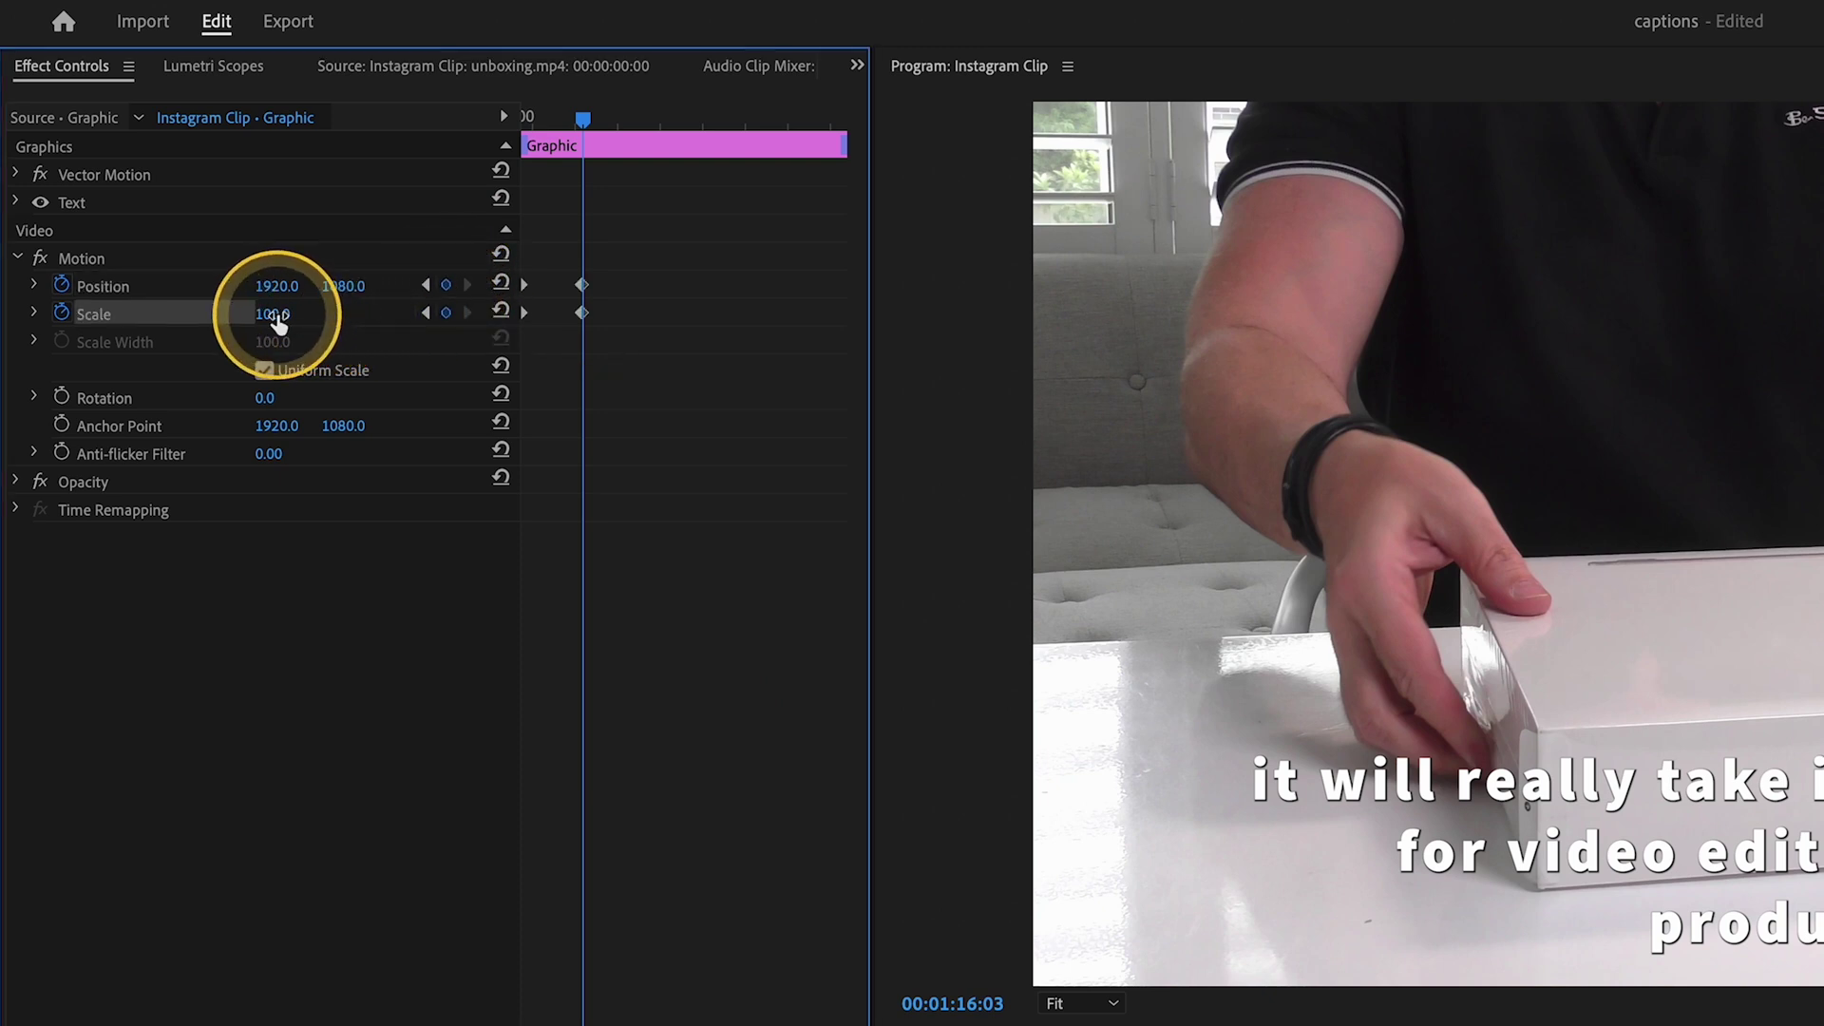
{"action": "left_click_drag", "start_coordinate": [276, 314], "coordinate": [351, 287]}
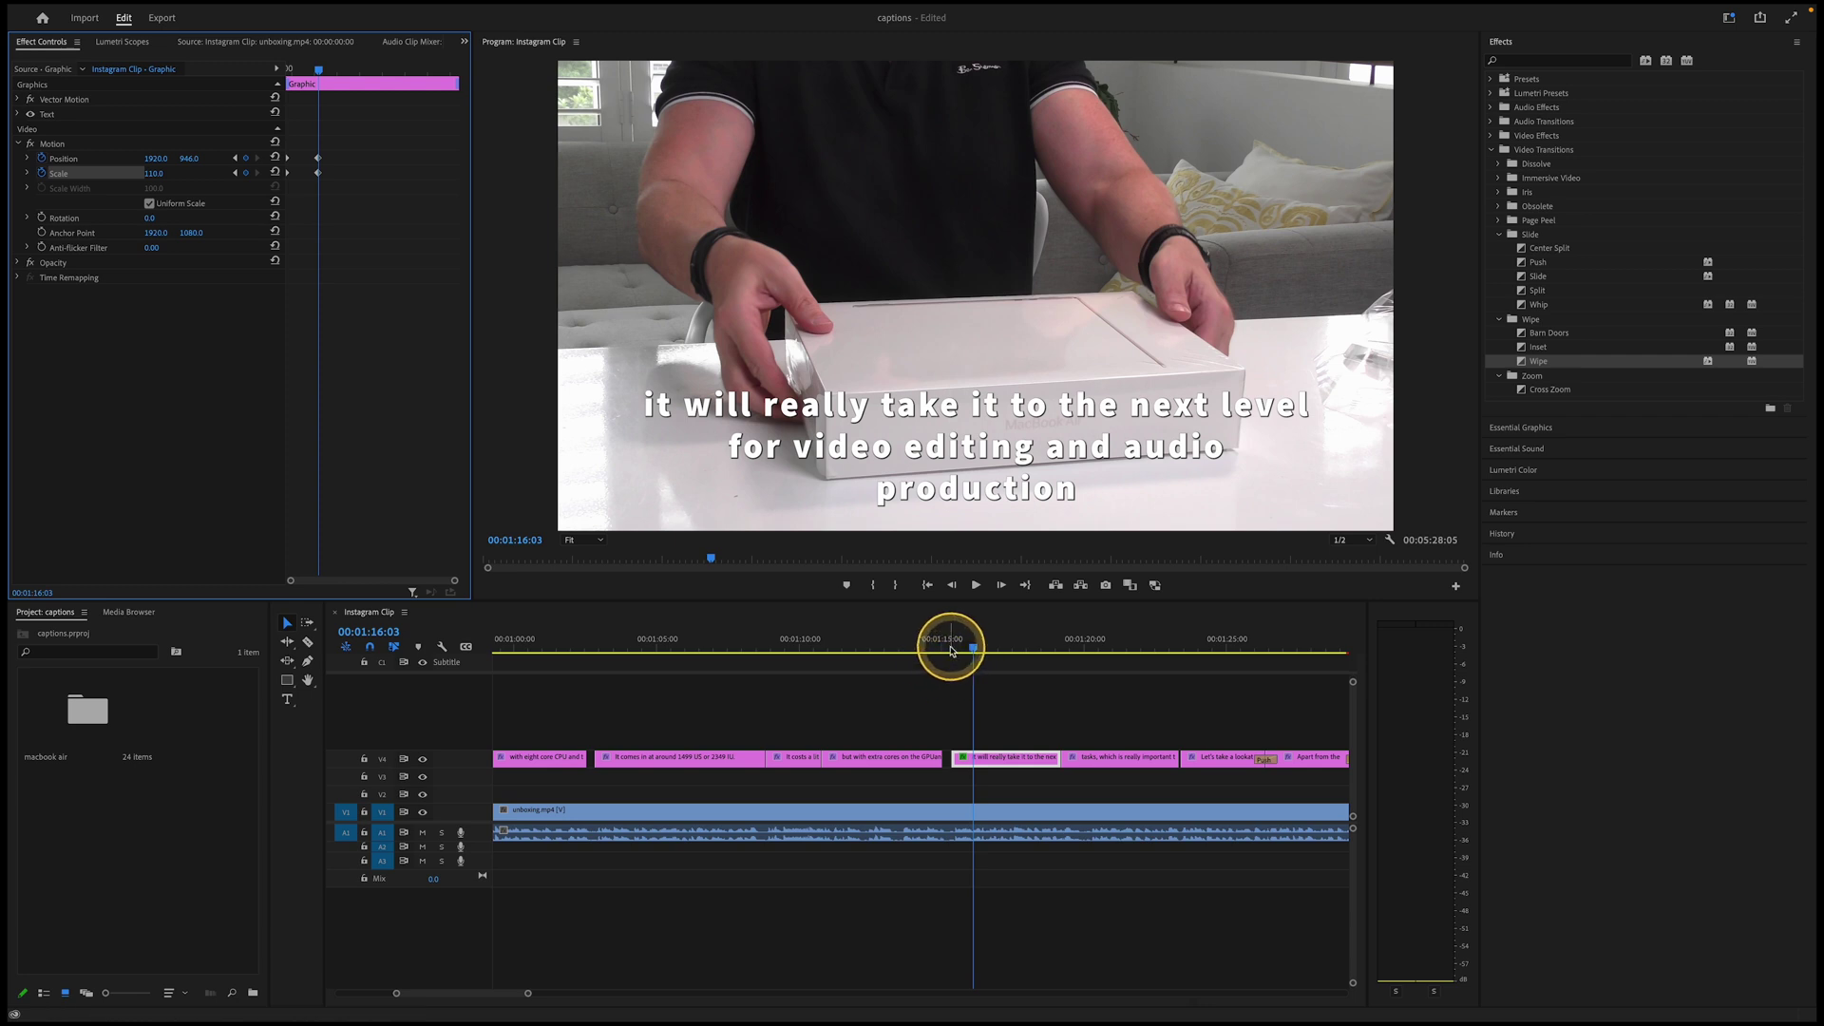
- Play back the graphic's keyframe animation from 00:01:15:11, the start of the "it will really take it to the next level" graphic
{"action": "left_click", "coordinate": [954, 650]}
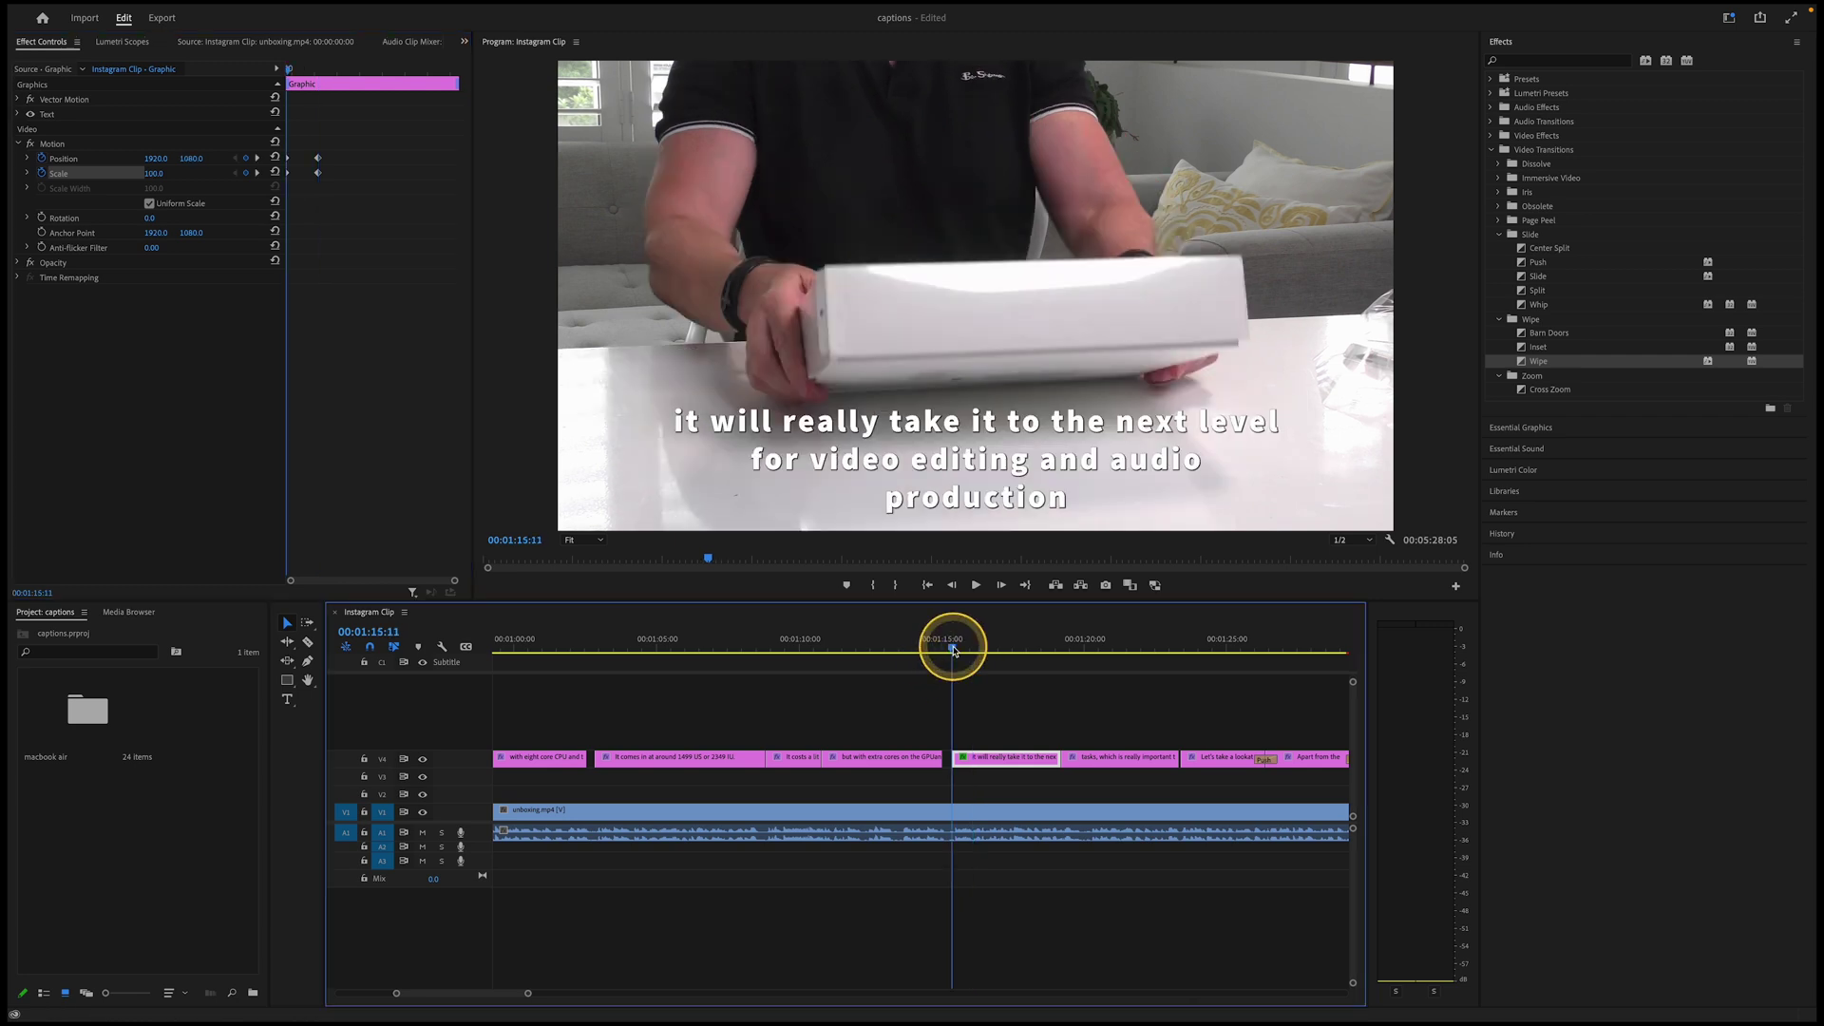
{"action": "key", "text": "space"}
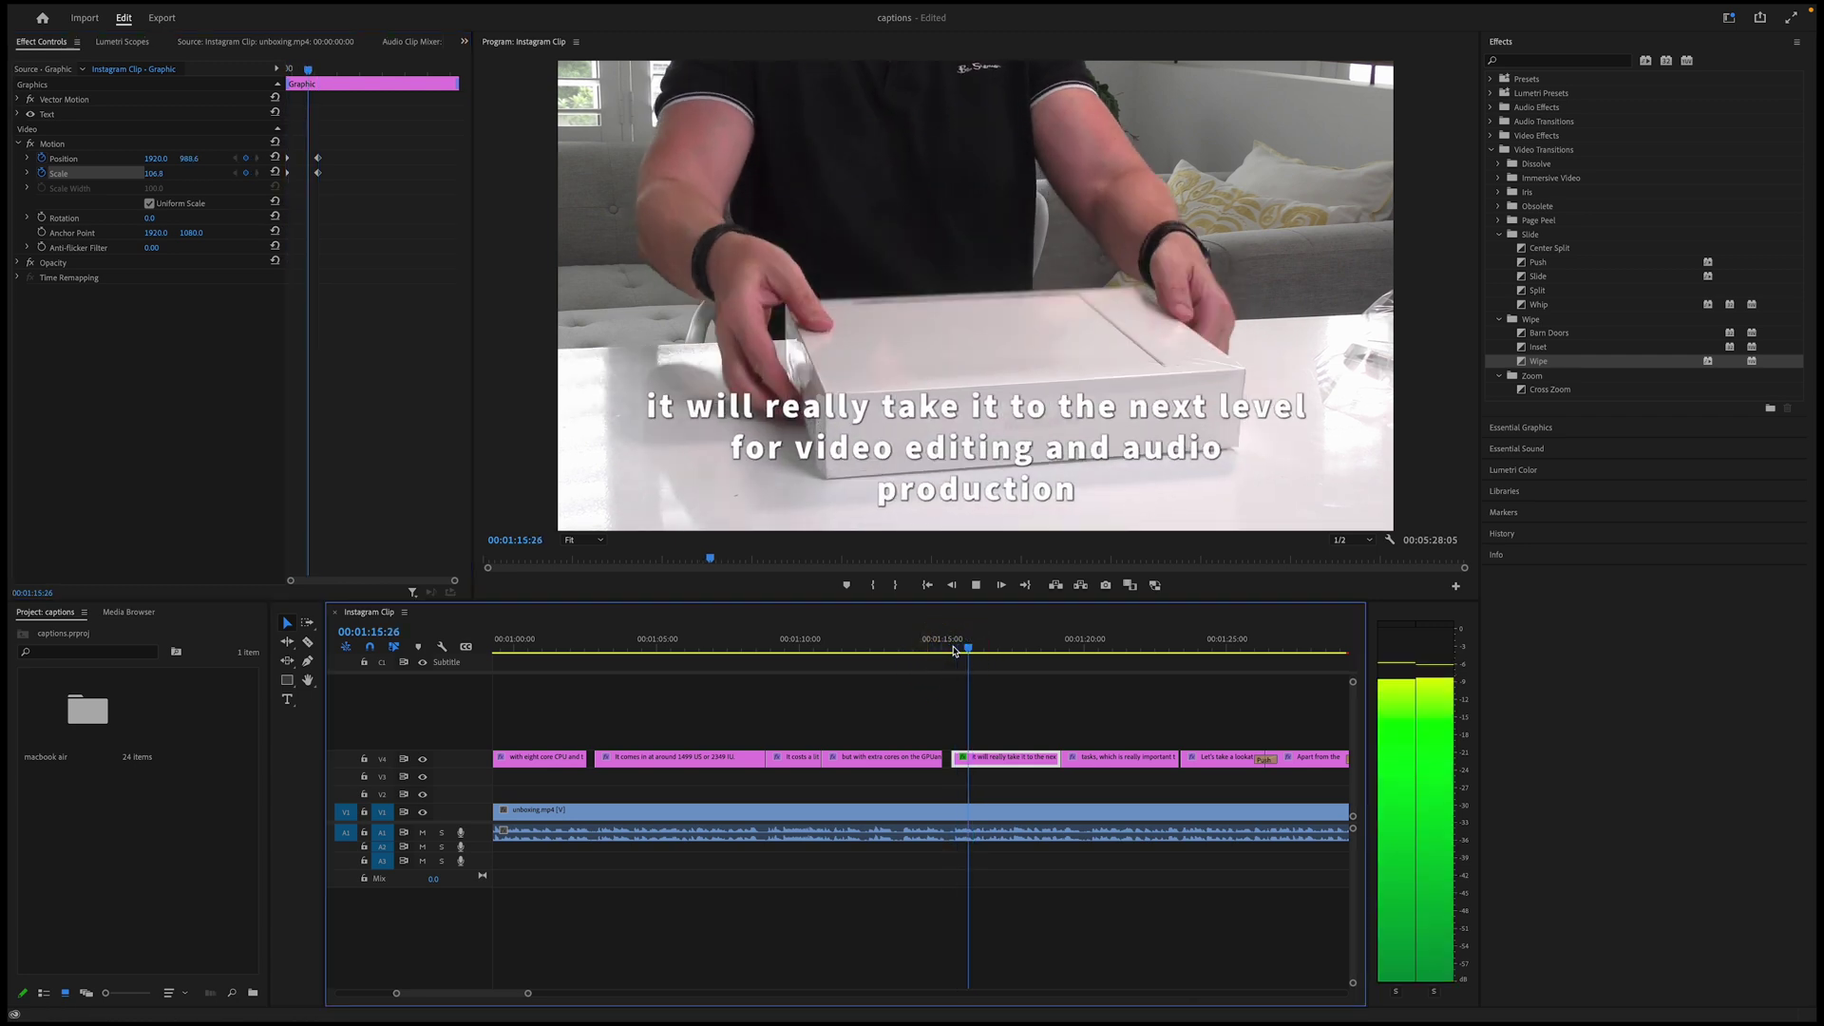
{"action": "key", "text": "space"}
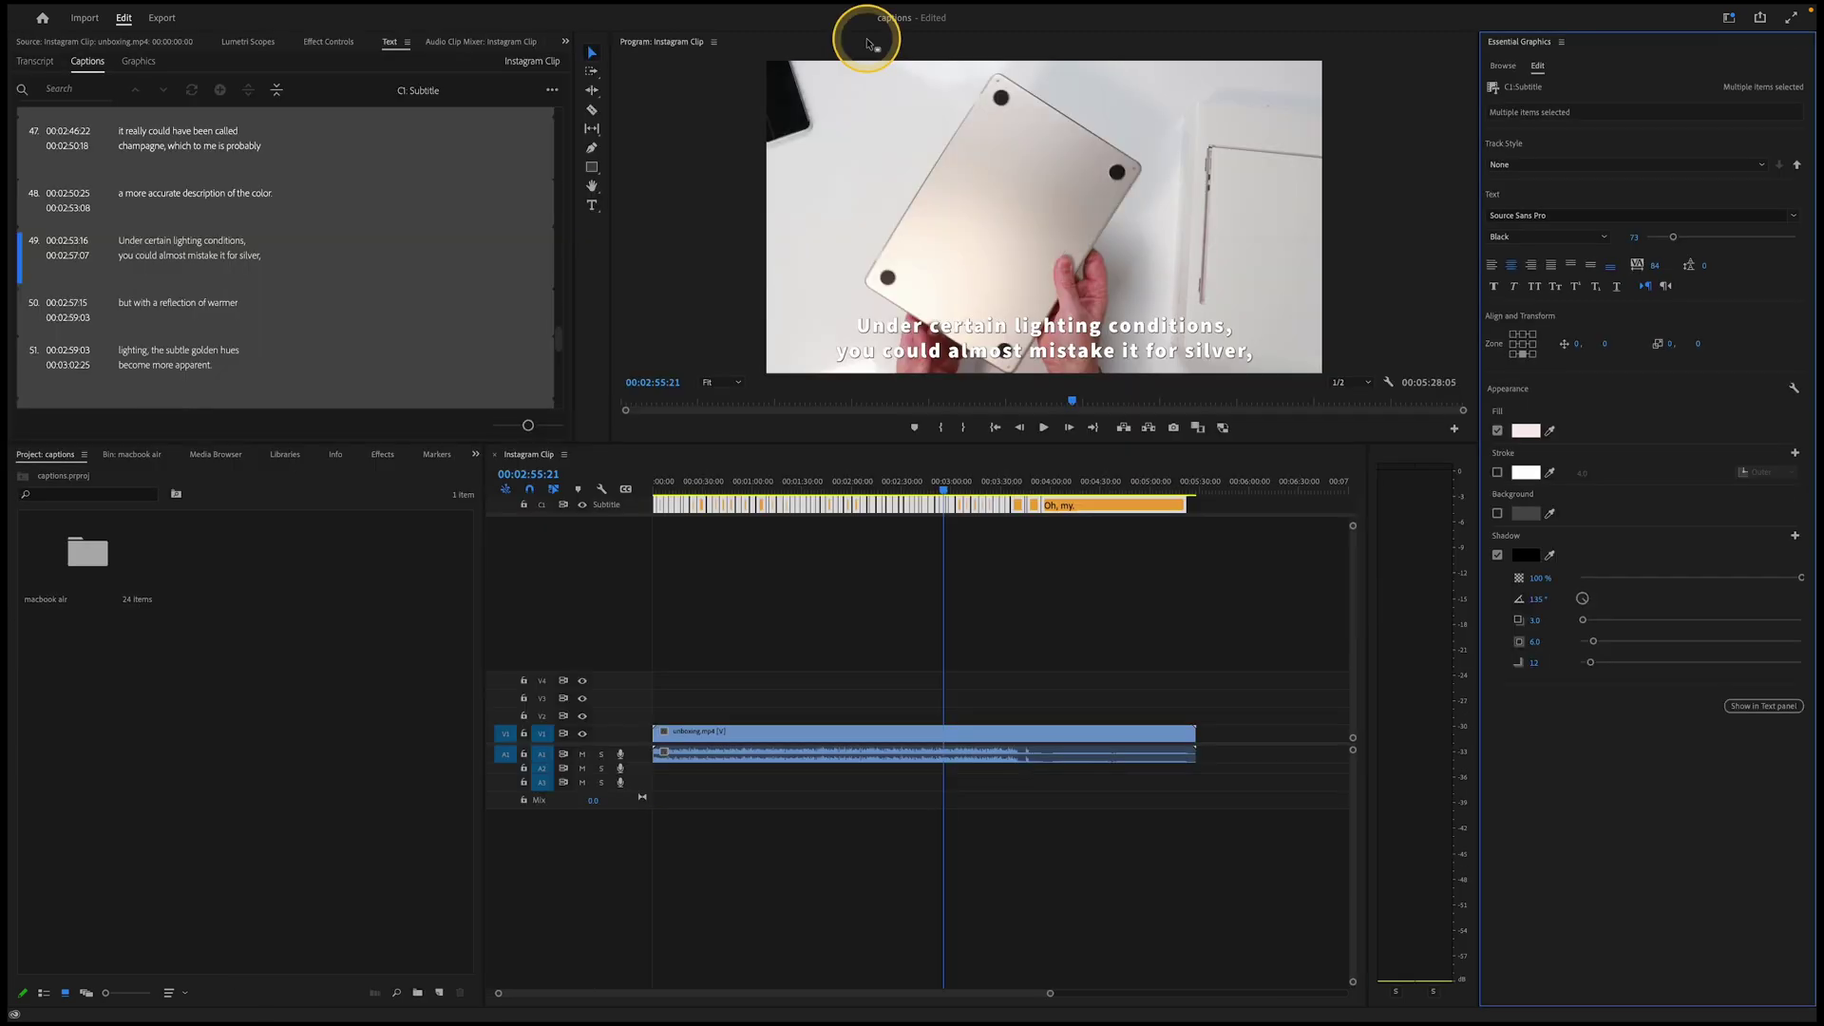
- Display the export formats for the Subtitle track's captions and go through the text file and SRT file options
{"action": "left_click", "coordinate": [552, 92]}
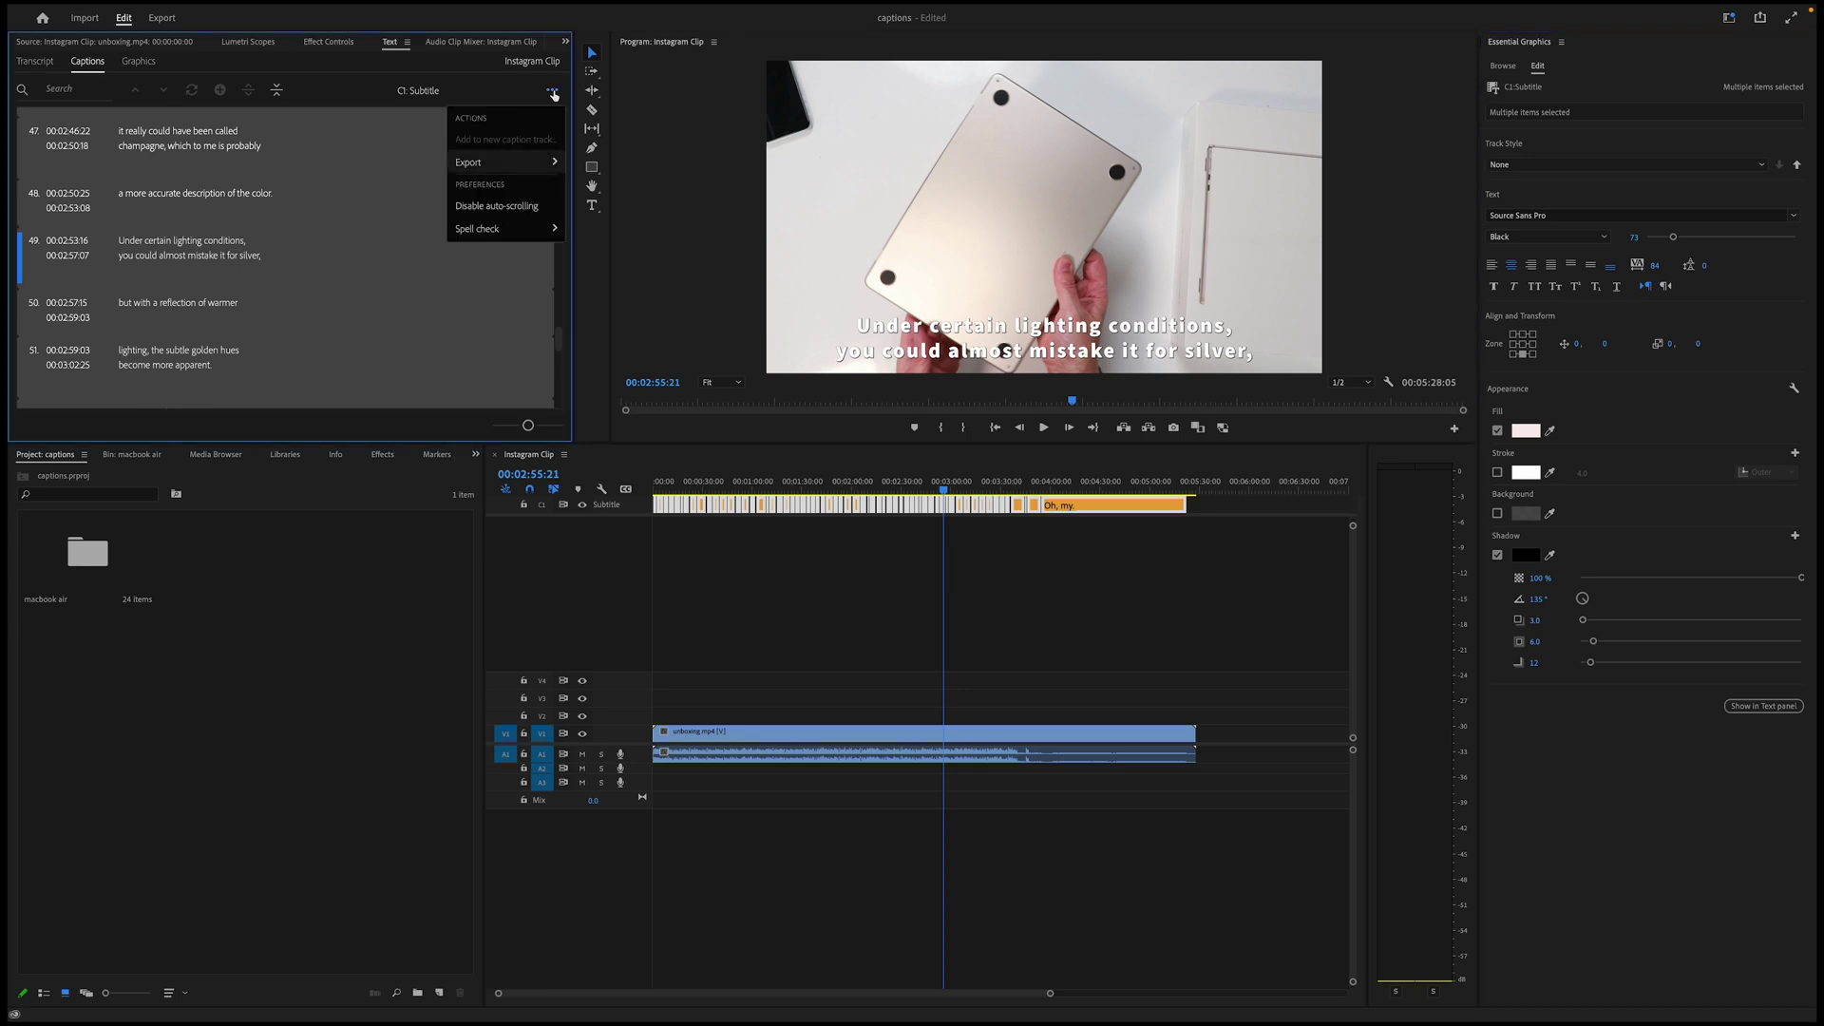
{"action": "left_click", "coordinate": [553, 93]}
{"action": "left_click", "coordinate": [553, 93]}
{"action": "left_click", "coordinate": [583, 504]}
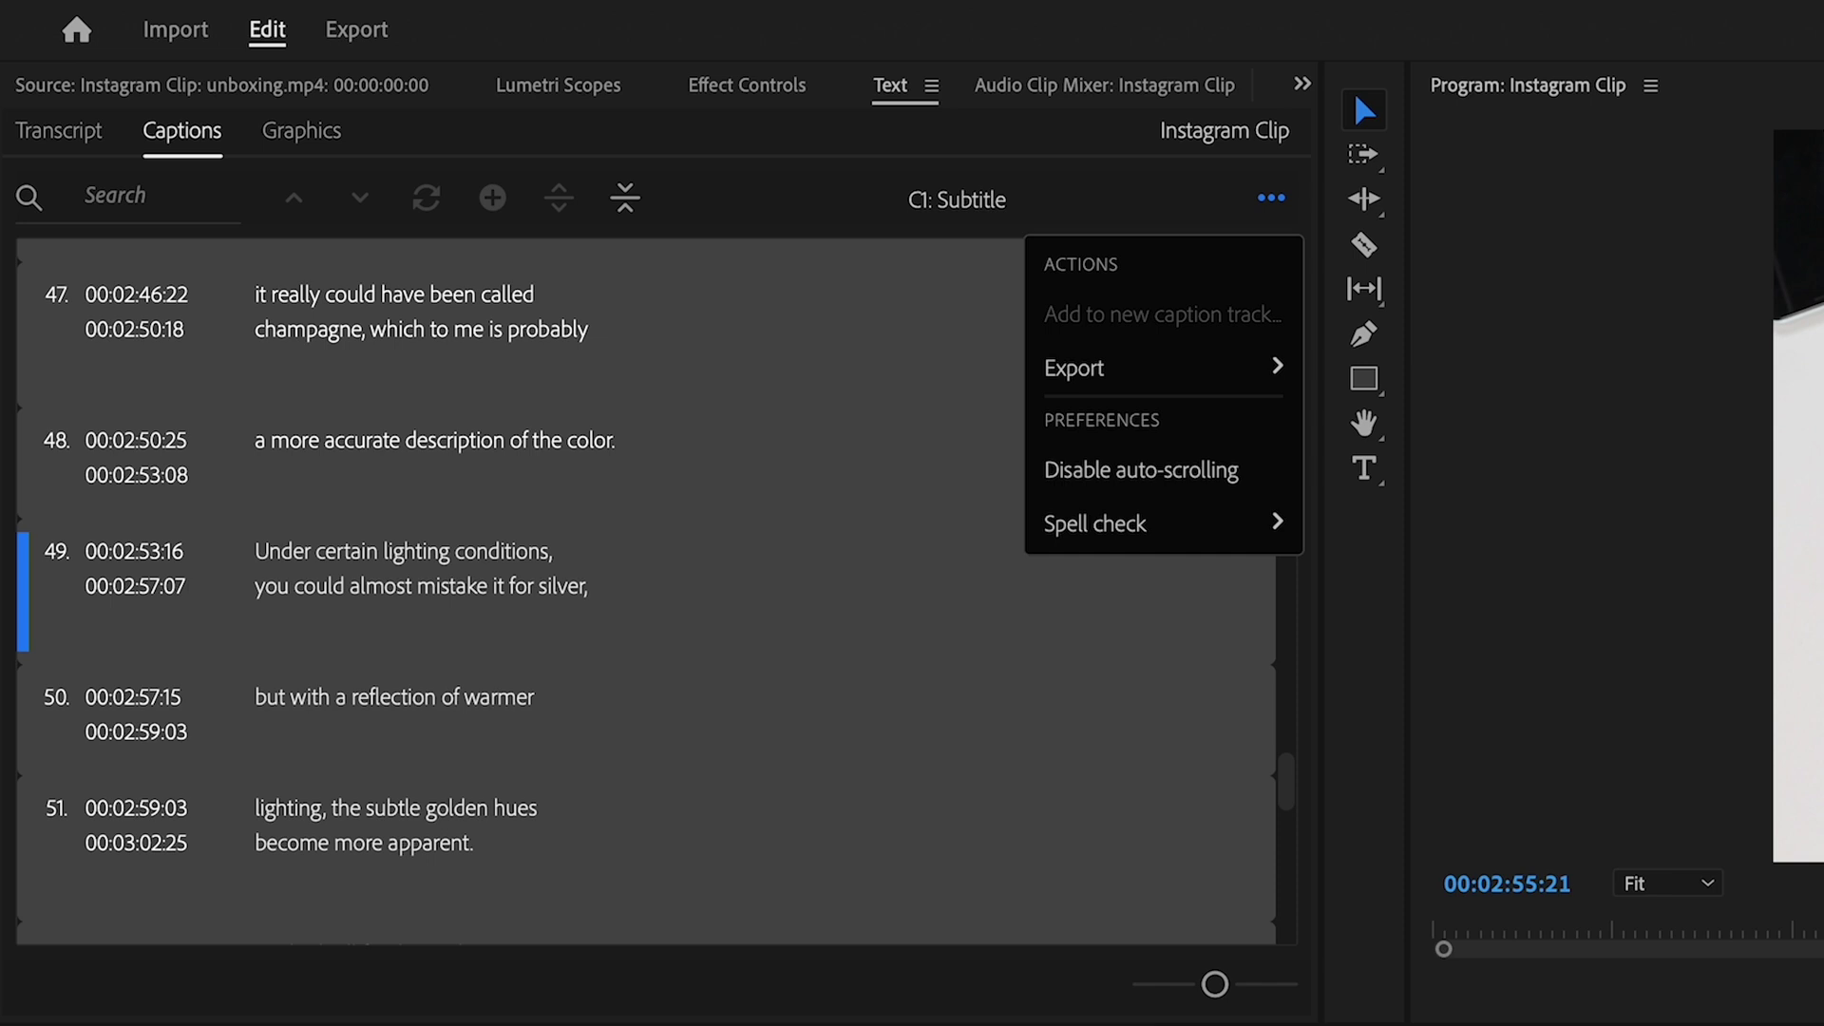
{"action": "left_click", "coordinate": [1178, 390]}
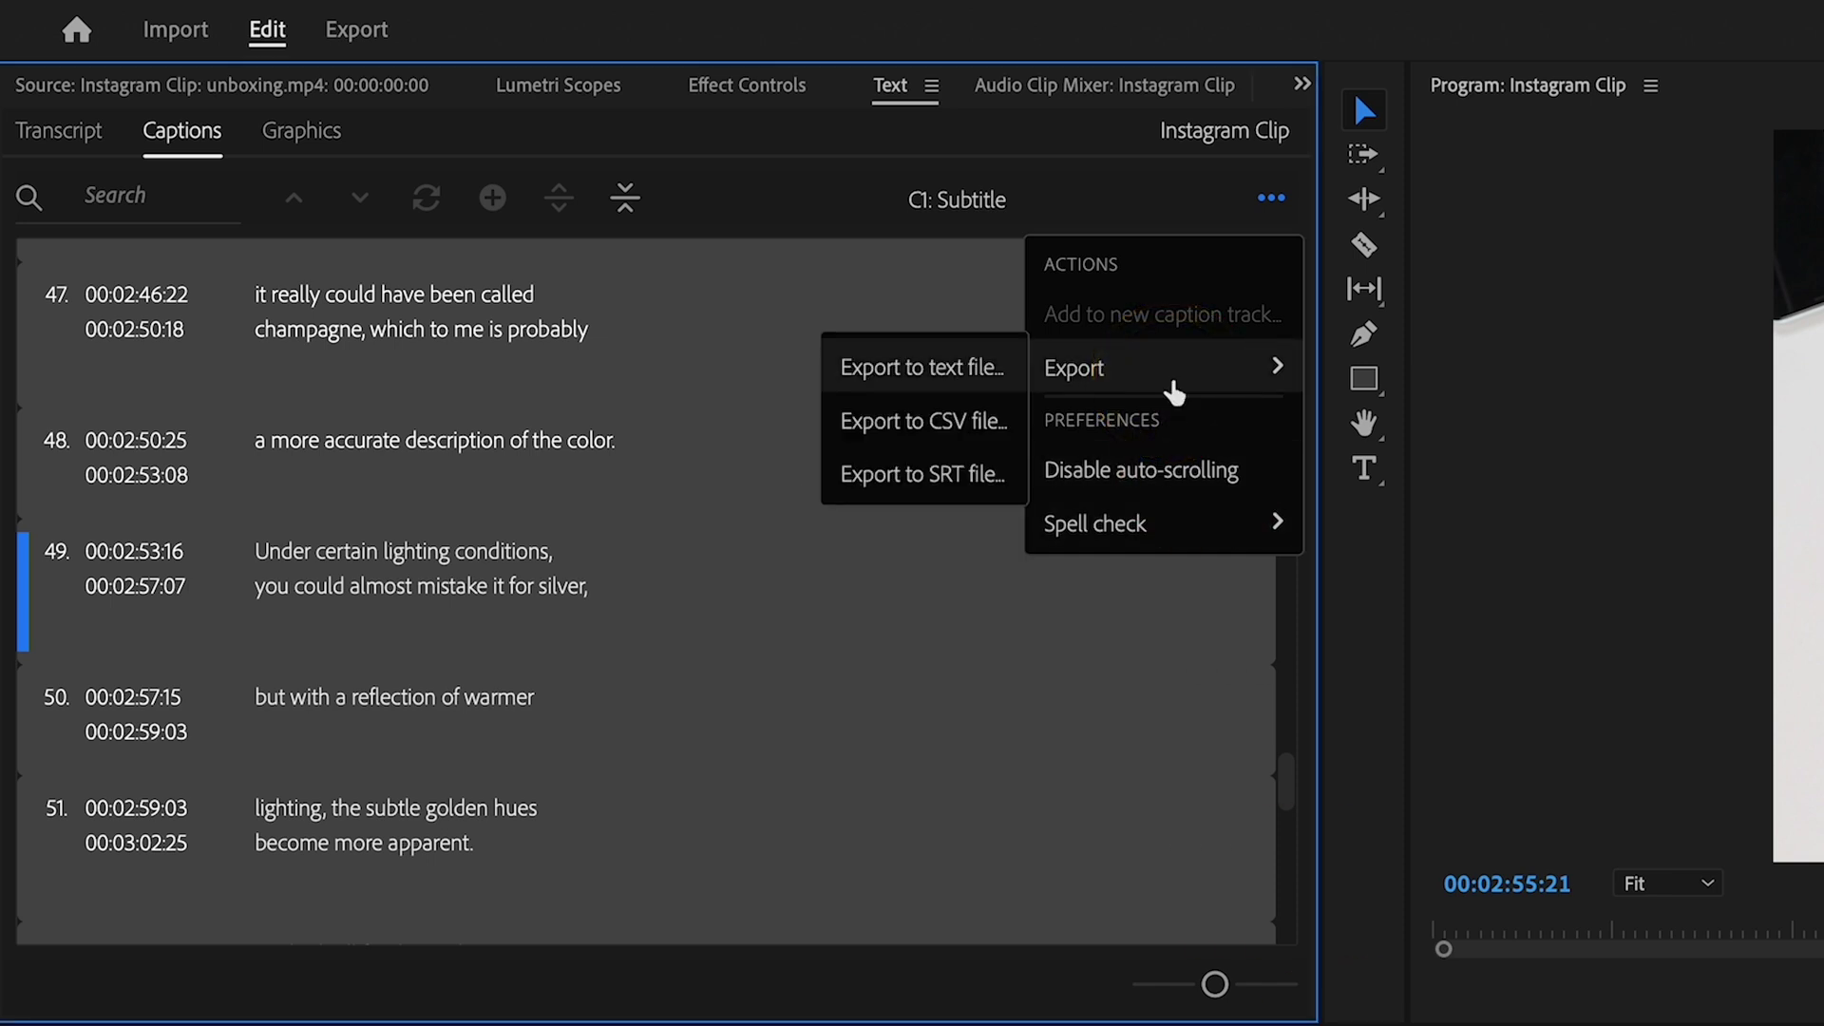
{"action": "left_click", "coordinate": [967, 390]}
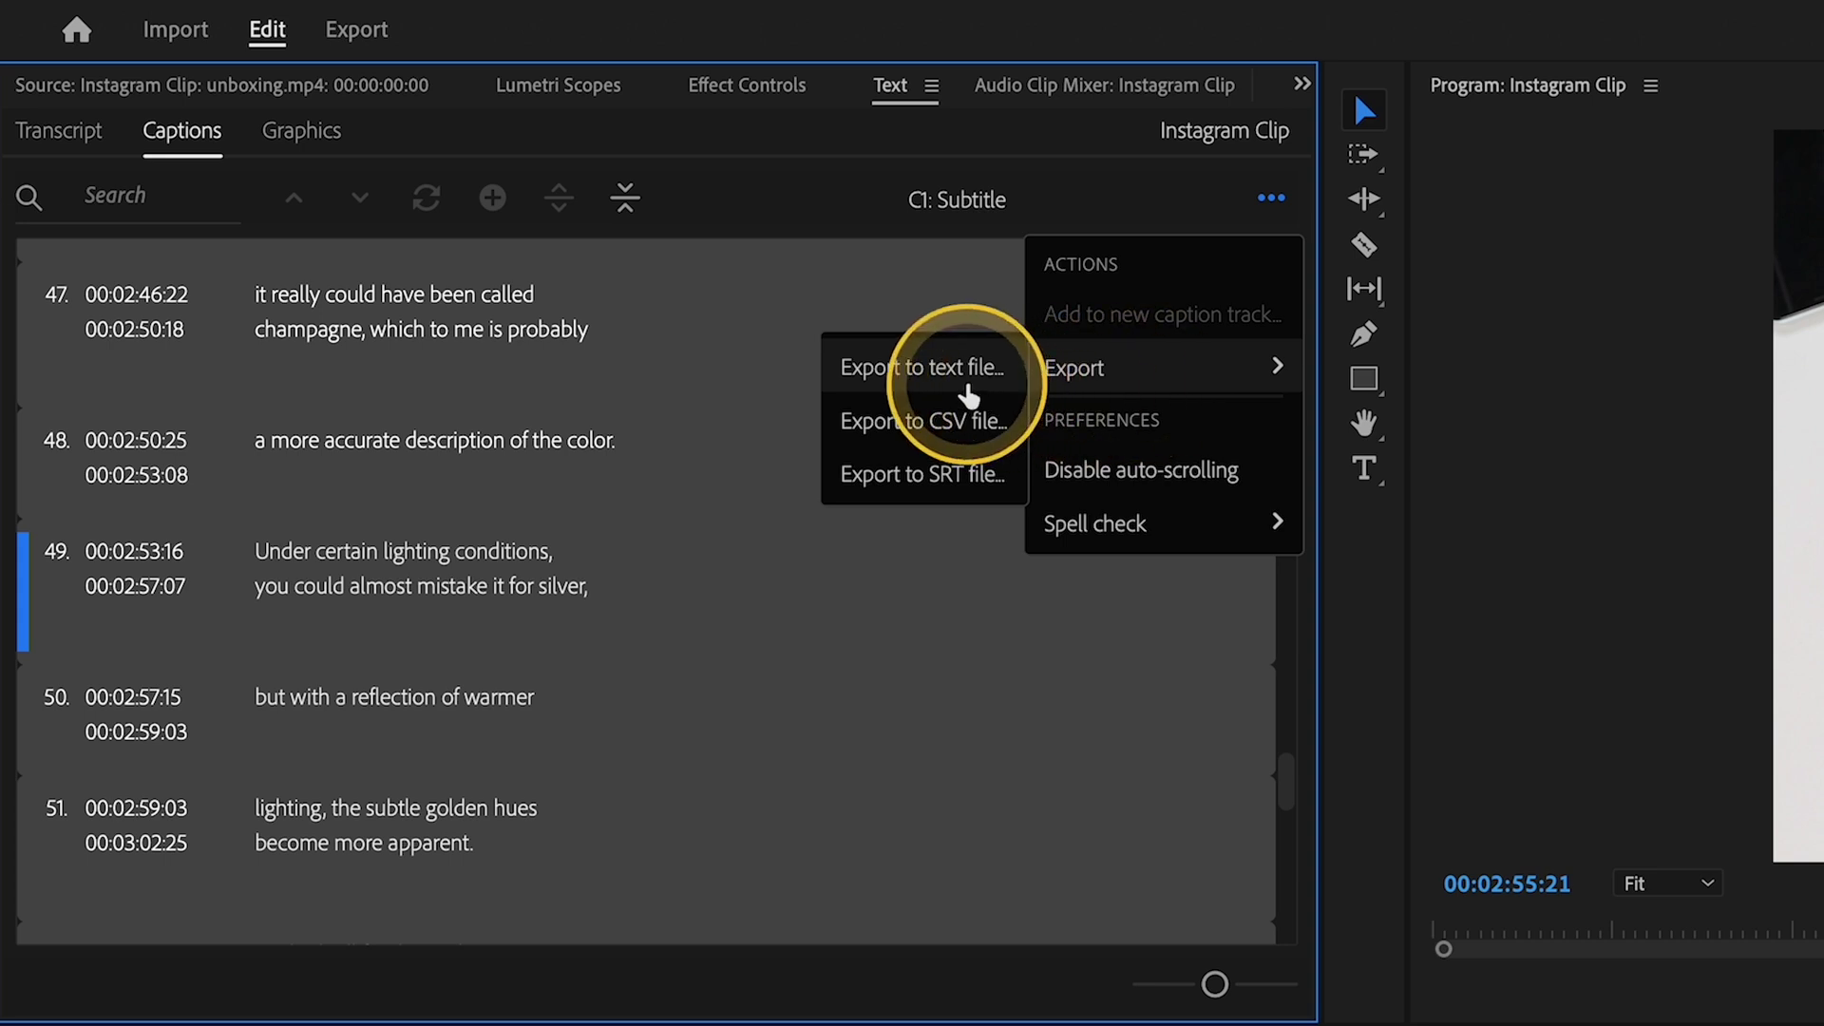
{"action": "left_click", "coordinate": [960, 501]}
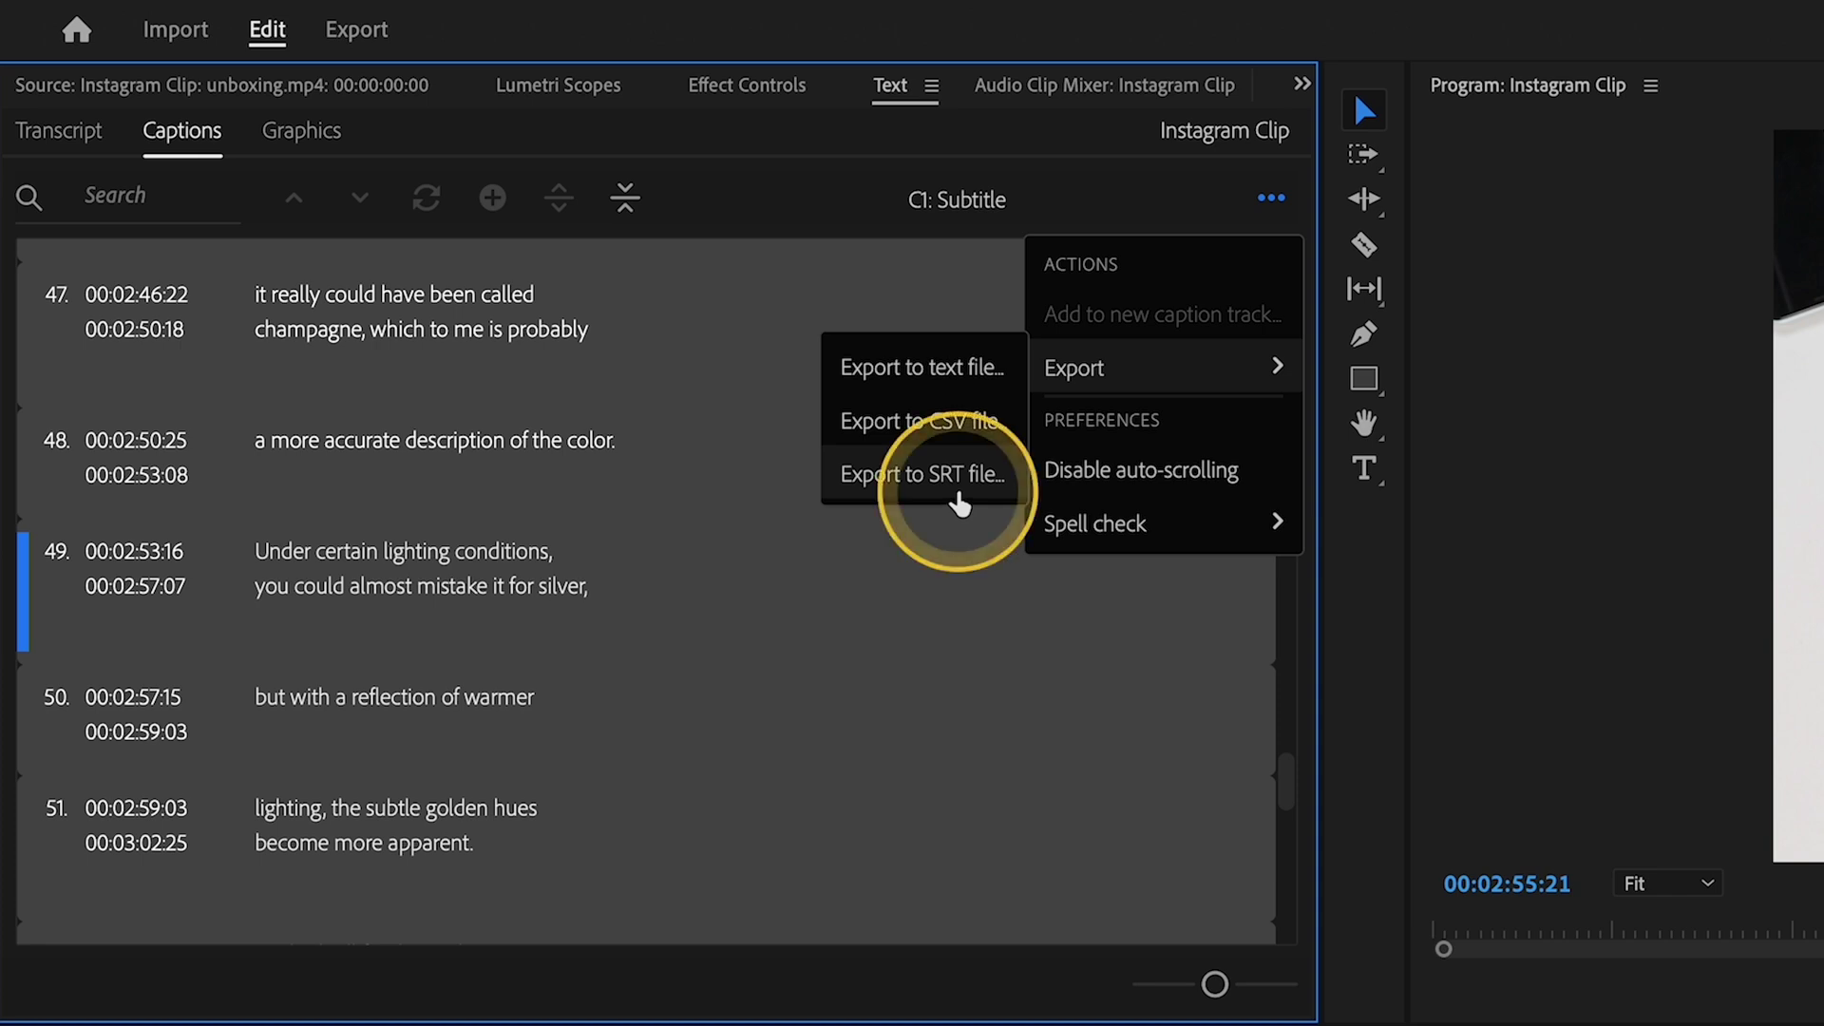